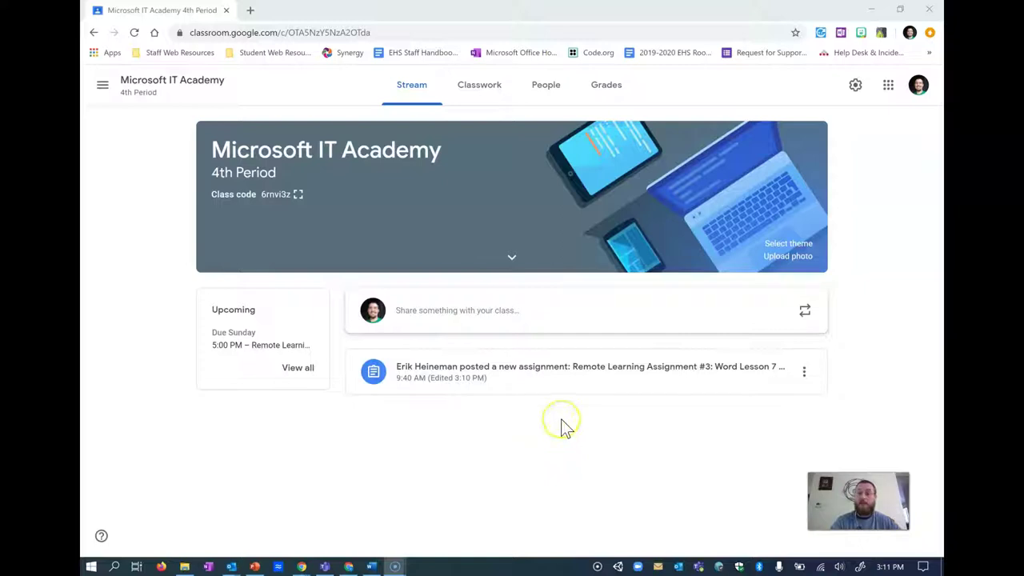
- Go to Classwork and expand Remote Learning Assignment #3 to reveal its two sign-in links
{"action": "left_click", "coordinate": [525, 432]}
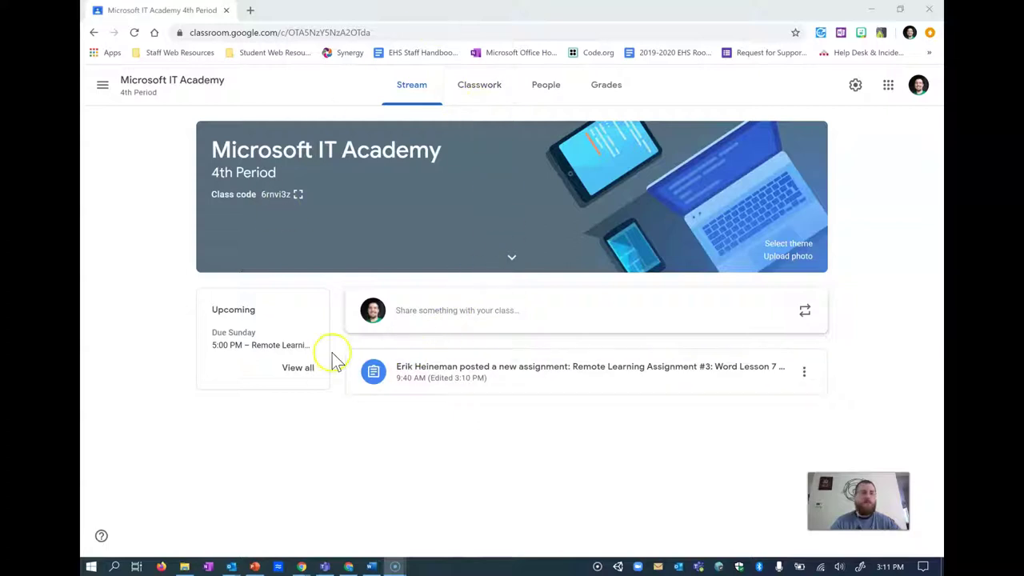
{"action": "left_click", "coordinate": [499, 99]}
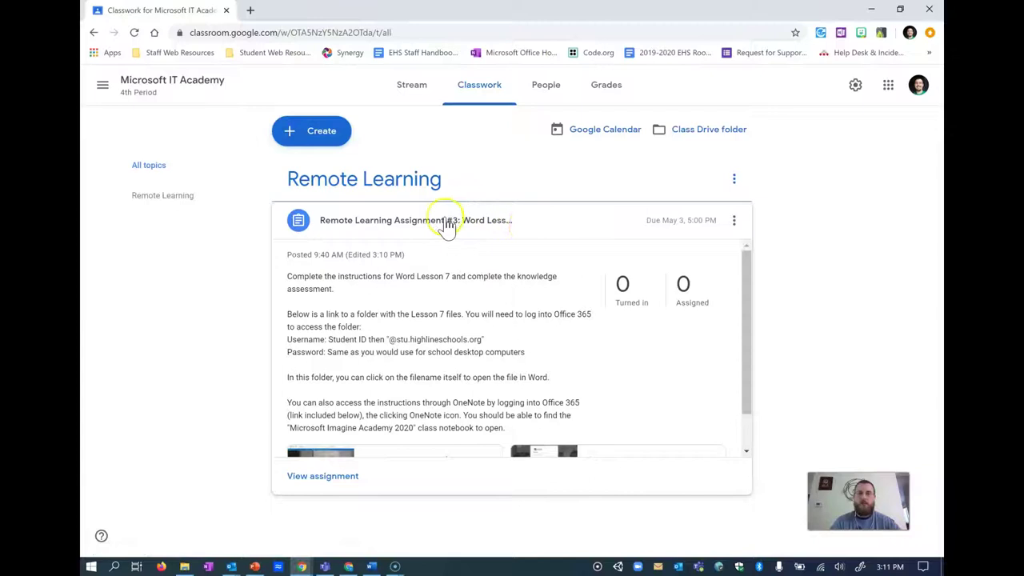
{"action": "left_click", "coordinate": [479, 227]}
{"action": "left_click", "coordinate": [468, 227]}
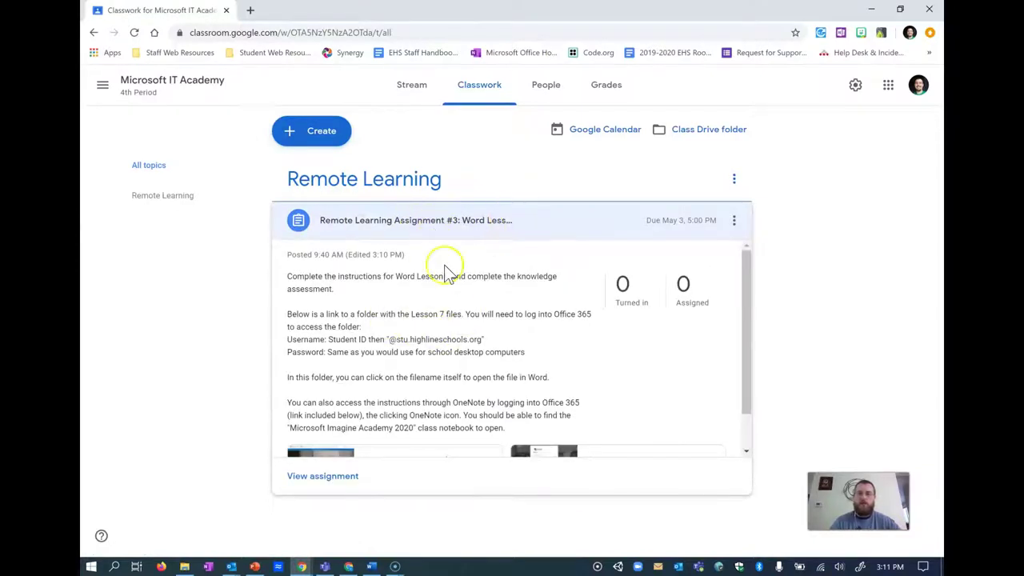
{"action": "scroll", "coordinate": [400, 272], "scroll_direction": "down", "scroll_amount": 1}
{"action": "scroll", "coordinate": [404, 268], "scroll_direction": "up", "scroll_amount": 1}
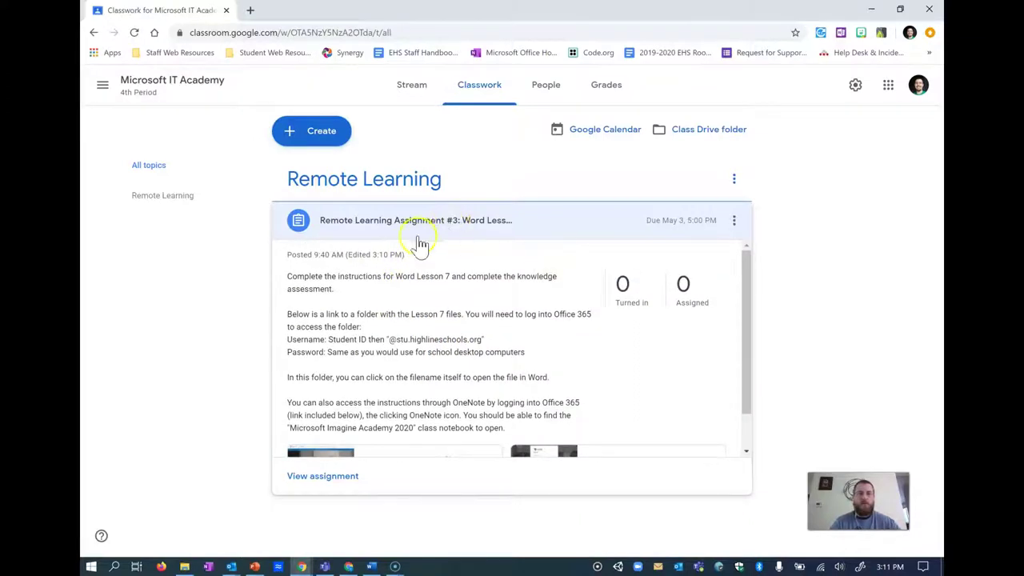
{"action": "scroll", "coordinate": [432, 272], "scroll_direction": "down", "scroll_amount": 1}
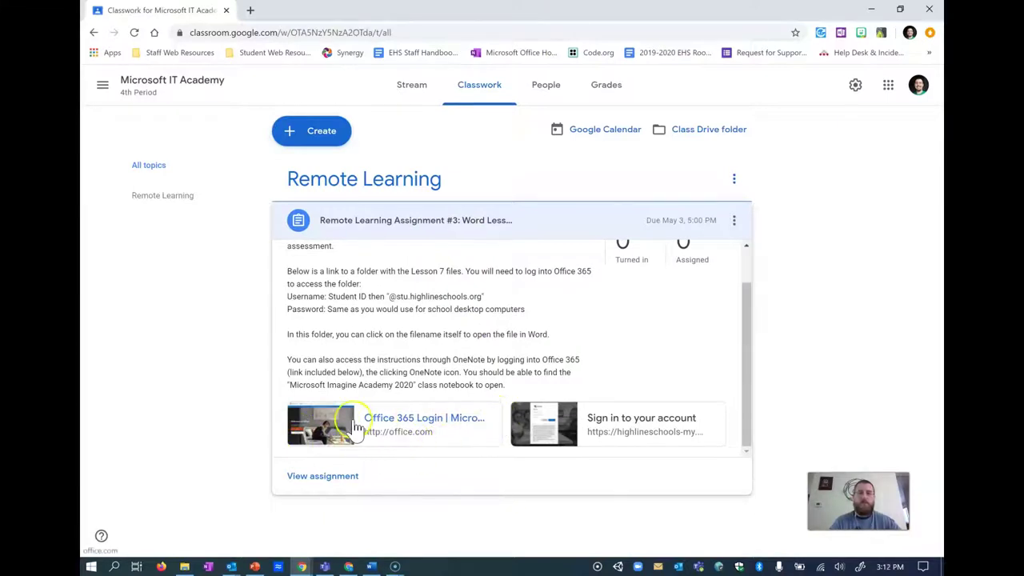
- Open the assignment's Office 365 login link in a new tab
{"action": "left_click", "coordinate": [356, 424]}
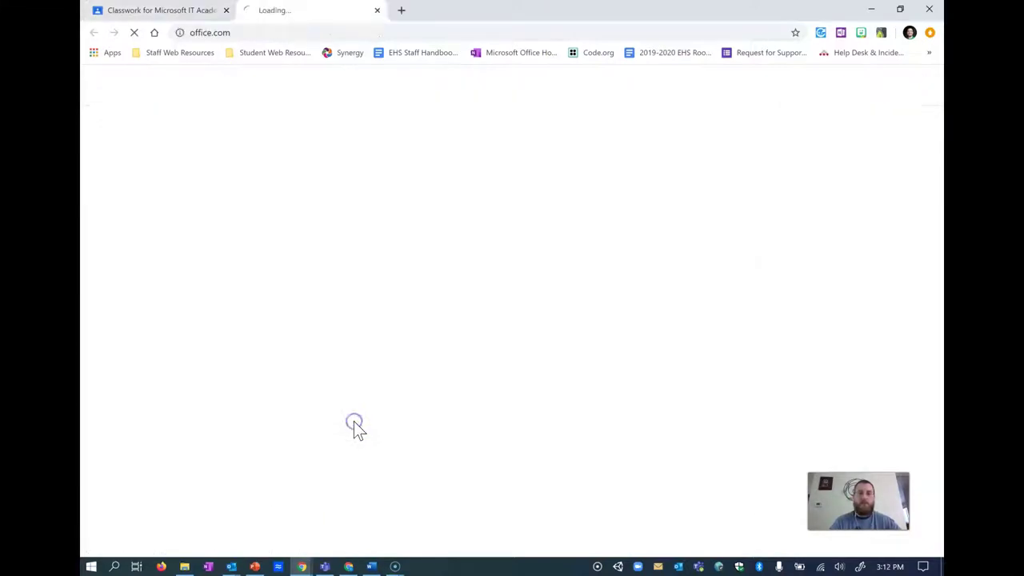
{"action": "left_click", "coordinate": [165, 10]}
{"action": "left_click", "coordinate": [320, 11]}
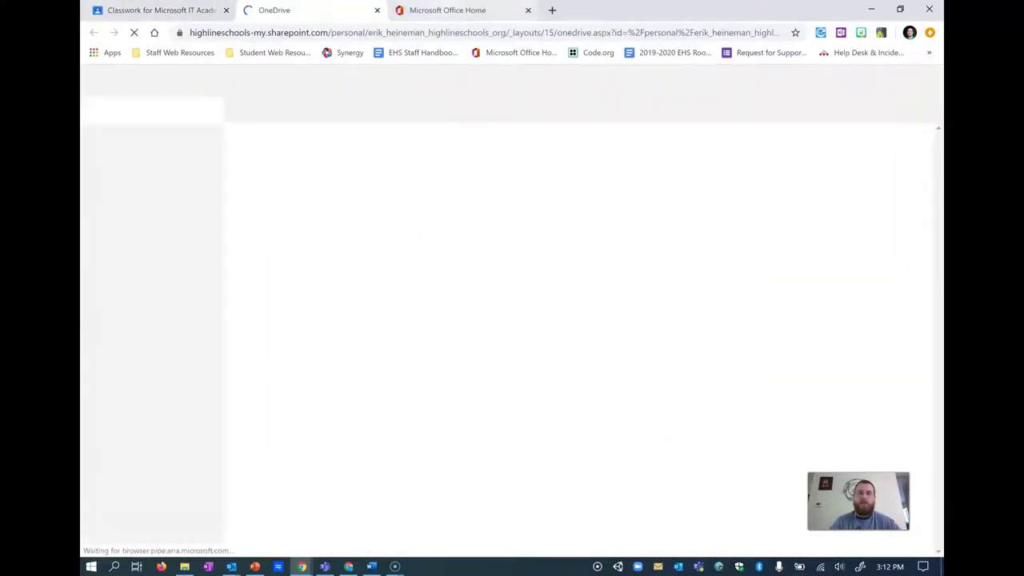
{"action": "left_click", "coordinate": [420, 11]}
- Look over the Lesson07 OneDrive folder files, including Hosting.docx, then return to the Office 365 home page
{"action": "left_click", "coordinate": [286, 10]}
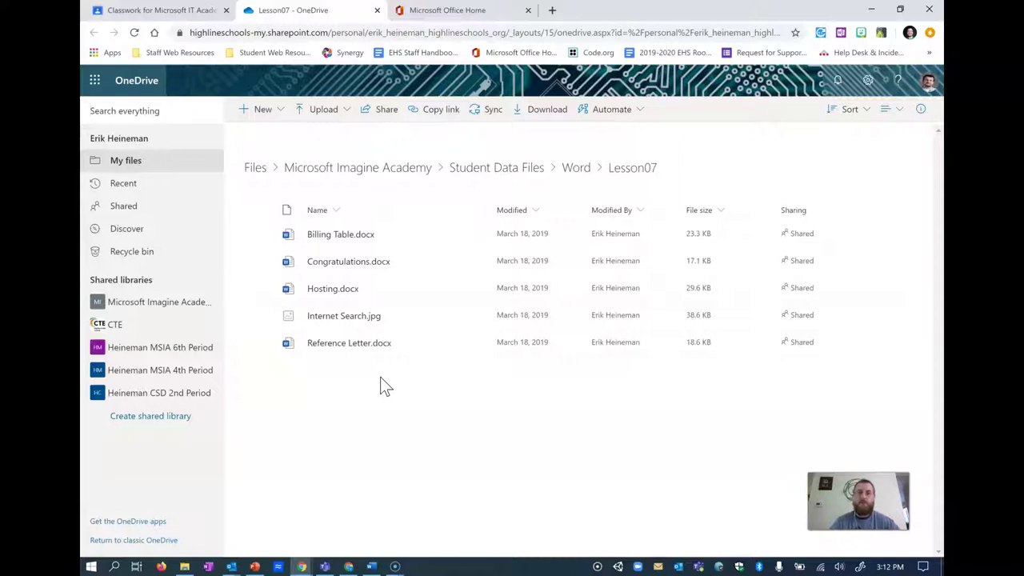
{"action": "left_click", "coordinate": [382, 379]}
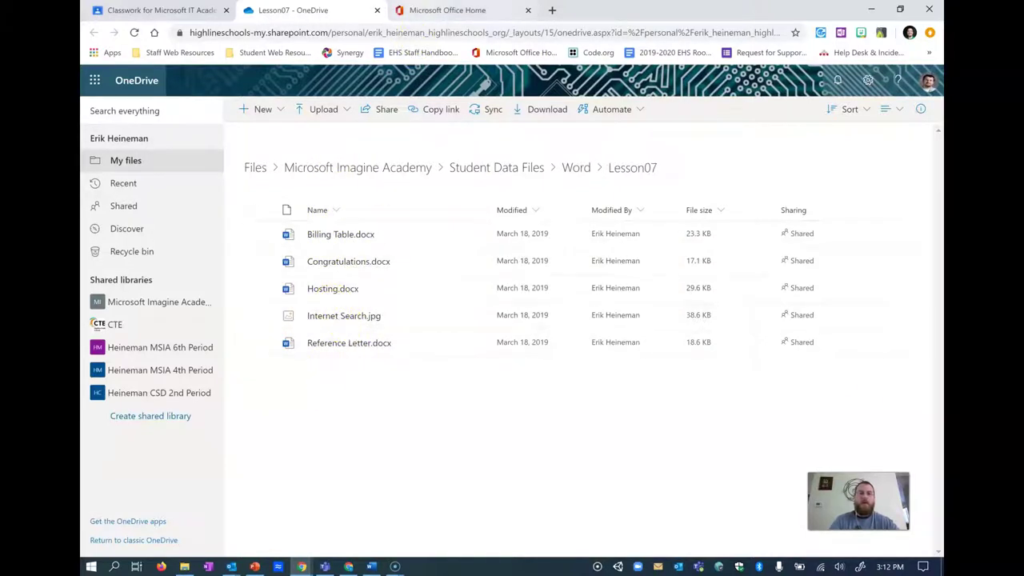
{"action": "key", "text": "ctrl+Tab"}
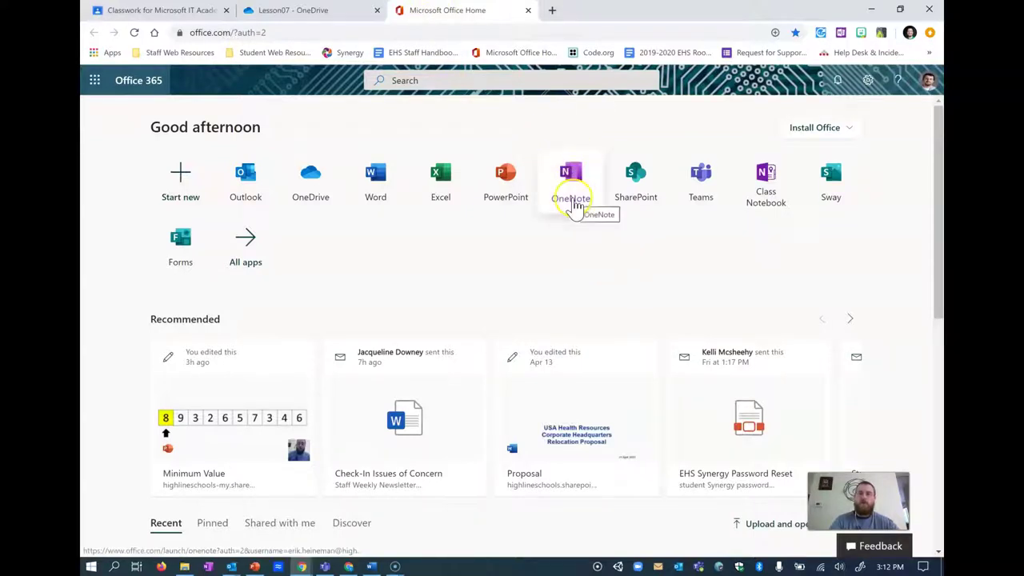
- Launch OneNote and open Microsoft Imagine Academy 2020 Notebook from the Class notebooks list
{"action": "left_click", "coordinate": [573, 202]}
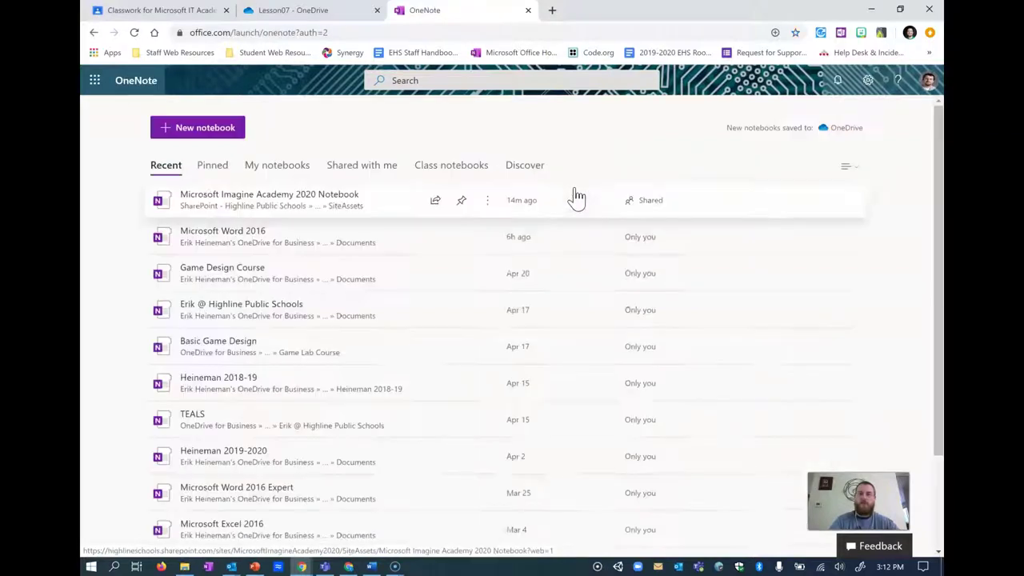
{"action": "left_click", "coordinate": [266, 204]}
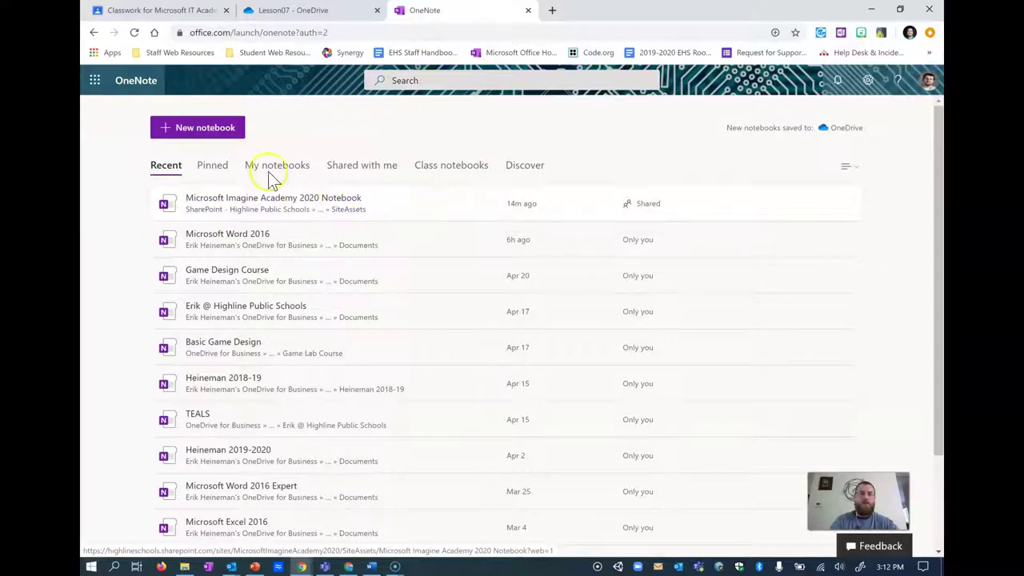
{"action": "left_click", "coordinate": [270, 171]}
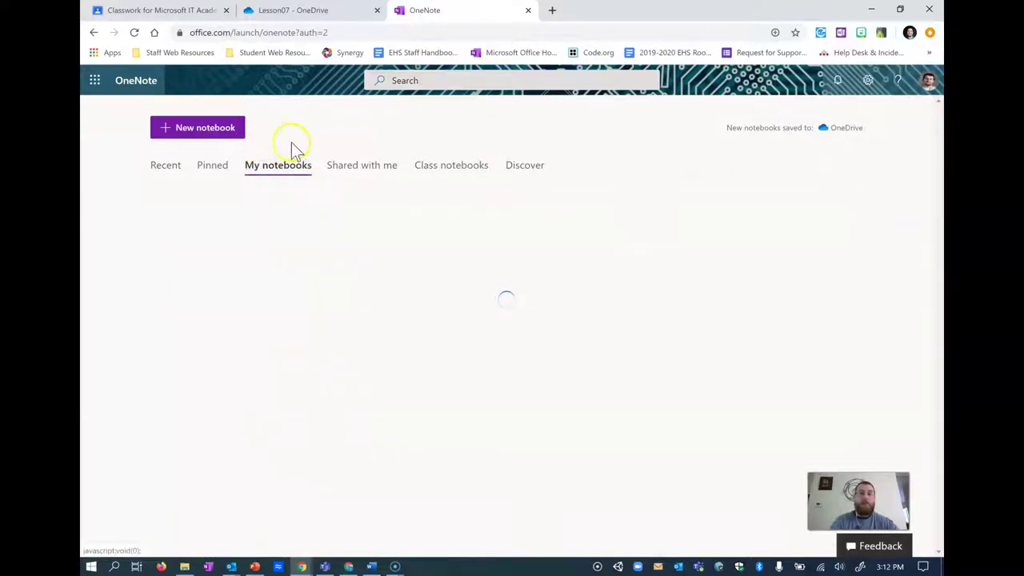
{"action": "left_click", "coordinate": [370, 168]}
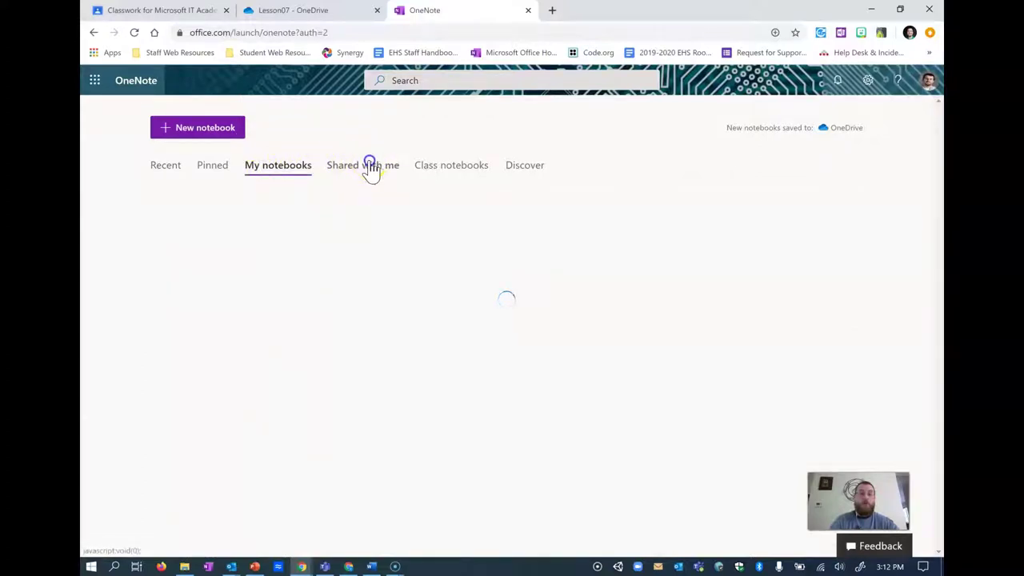
{"action": "left_click", "coordinate": [477, 174]}
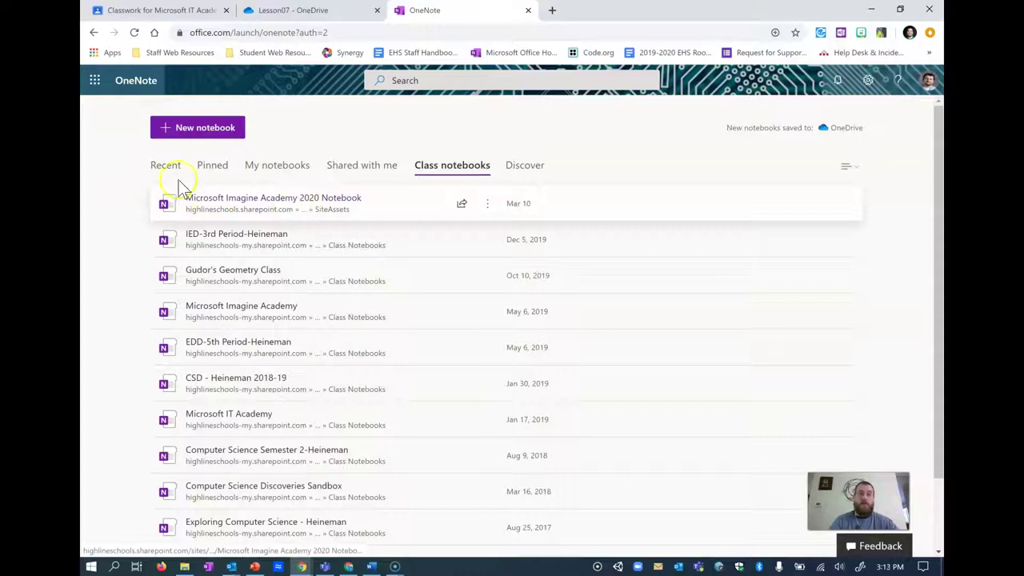
{"action": "left_click", "coordinate": [245, 197]}
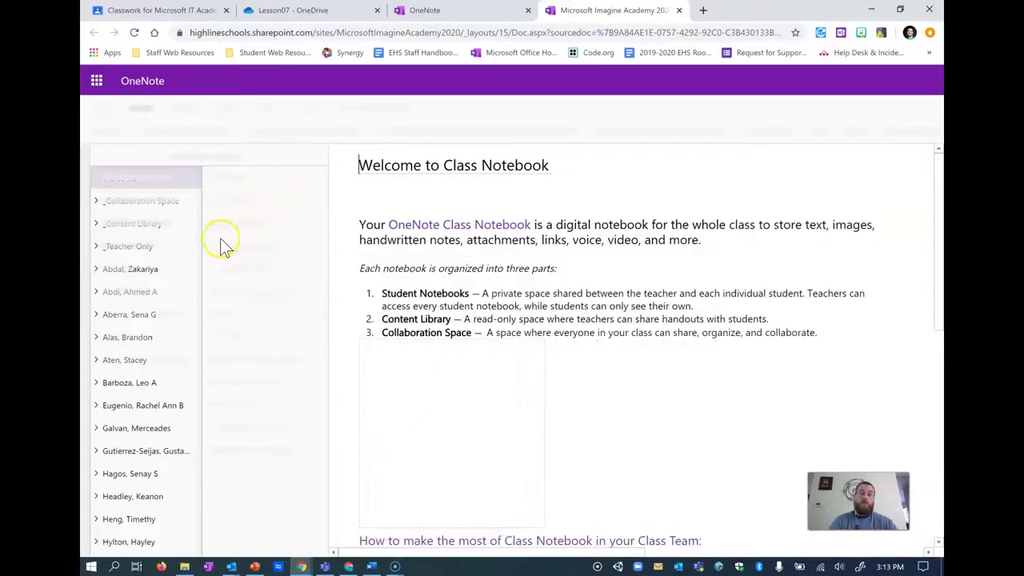
- Expand _Content Library, choose the Word section, and open the Lesson 7 theme-customizing page
{"action": "left_click", "coordinate": [120, 223]}
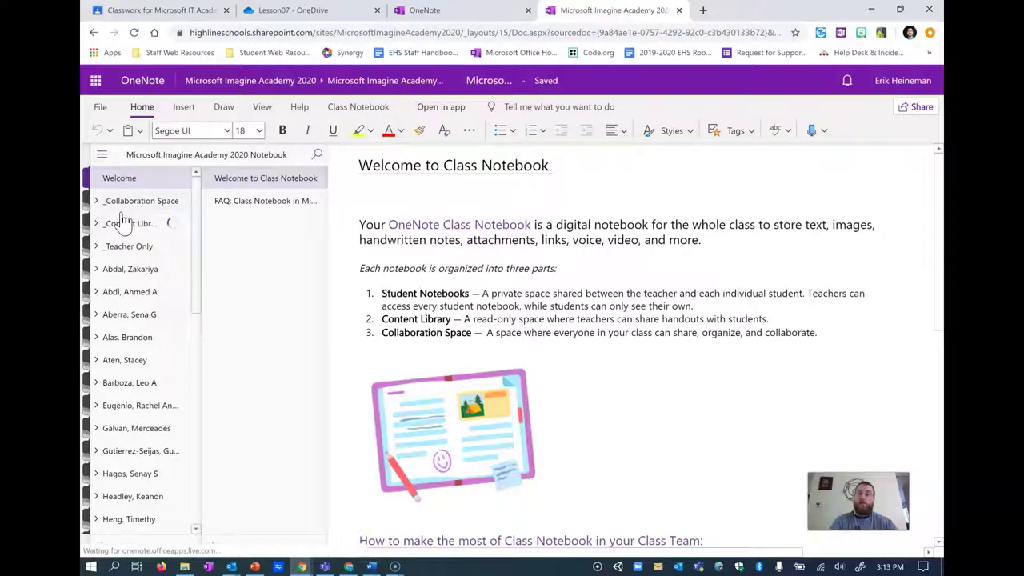
{"action": "left_click", "coordinate": [128, 203]}
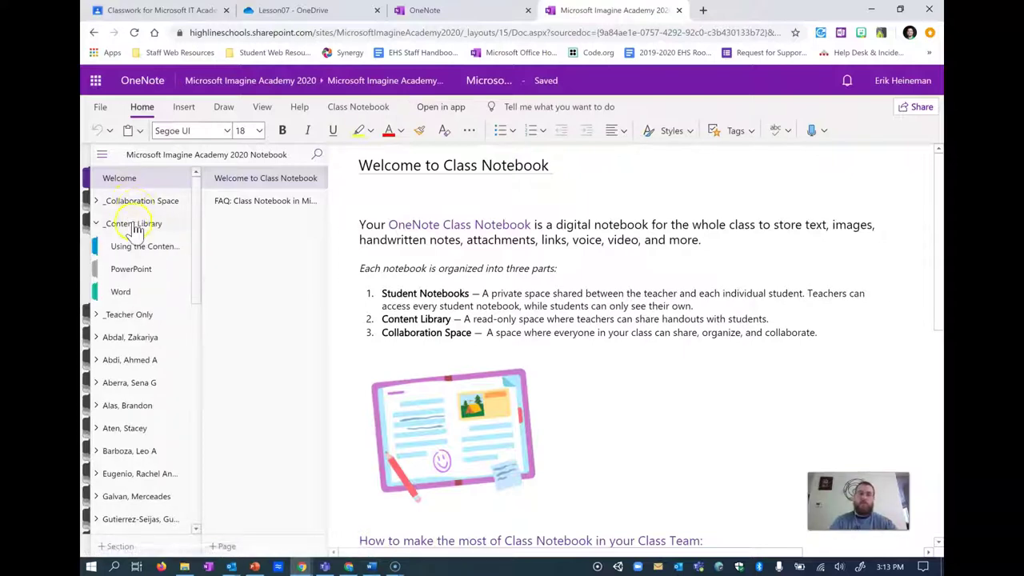
{"action": "left_click", "coordinate": [125, 293]}
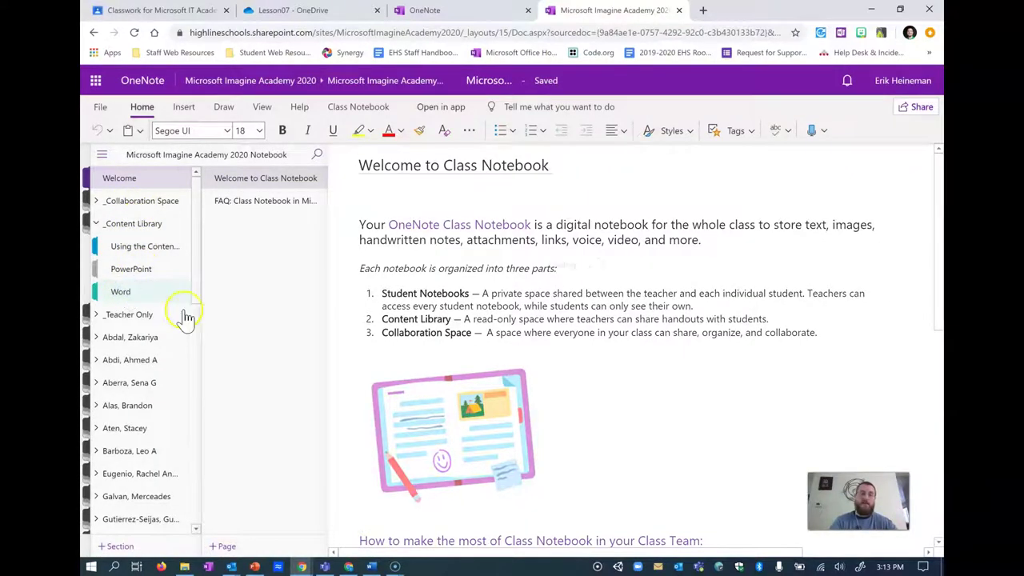
{"action": "left_click", "coordinate": [249, 285]}
{"action": "scroll", "coordinate": [249, 288], "scroll_direction": "down", "scroll_amount": 10}
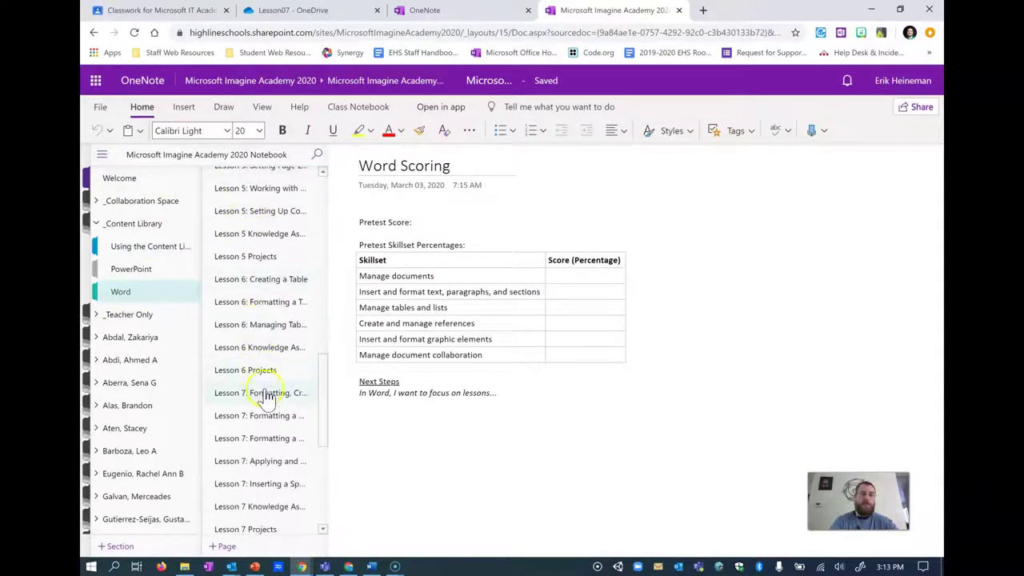
{"action": "left_click", "coordinate": [268, 393]}
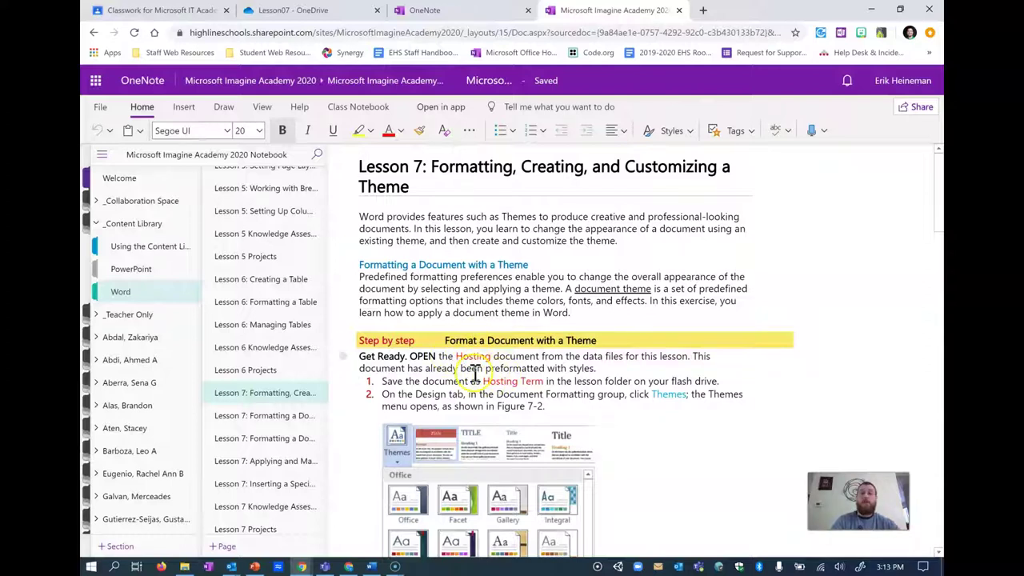
{"action": "scroll", "coordinate": [524, 296], "scroll_direction": "down", "scroll_amount": 2}
{"action": "scroll", "coordinate": [526, 293], "scroll_direction": "up", "scroll_amount": 2}
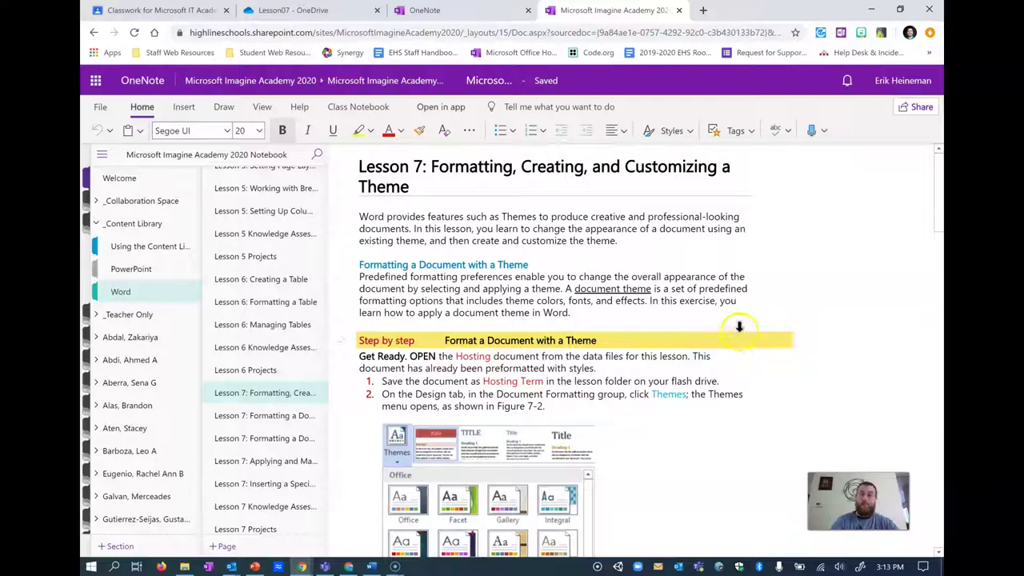
{"action": "scroll", "coordinate": [739, 320], "scroll_direction": "down", "scroll_amount": 1}
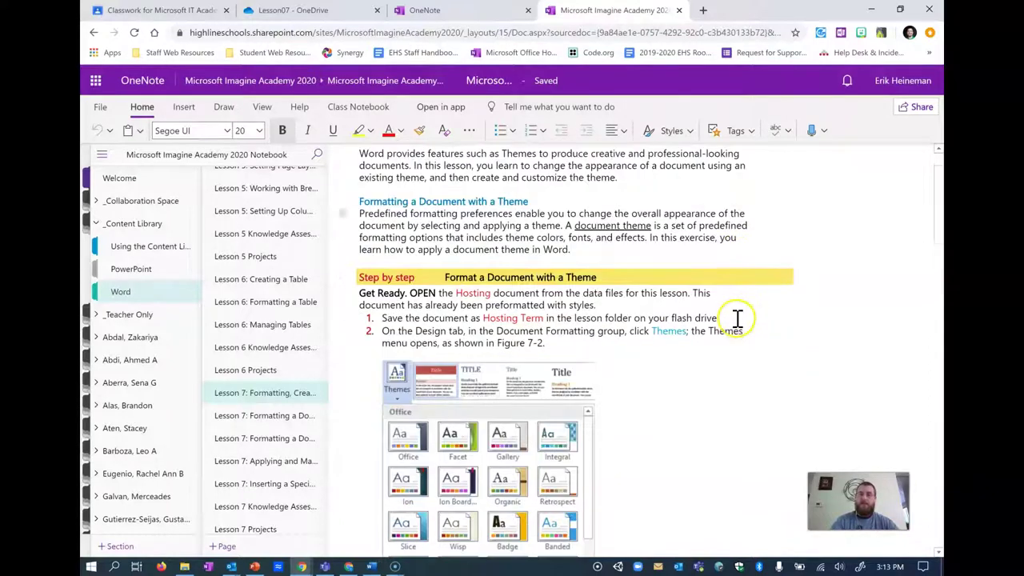
{"action": "scroll", "coordinate": [738, 314], "scroll_direction": "down", "scroll_amount": 1}
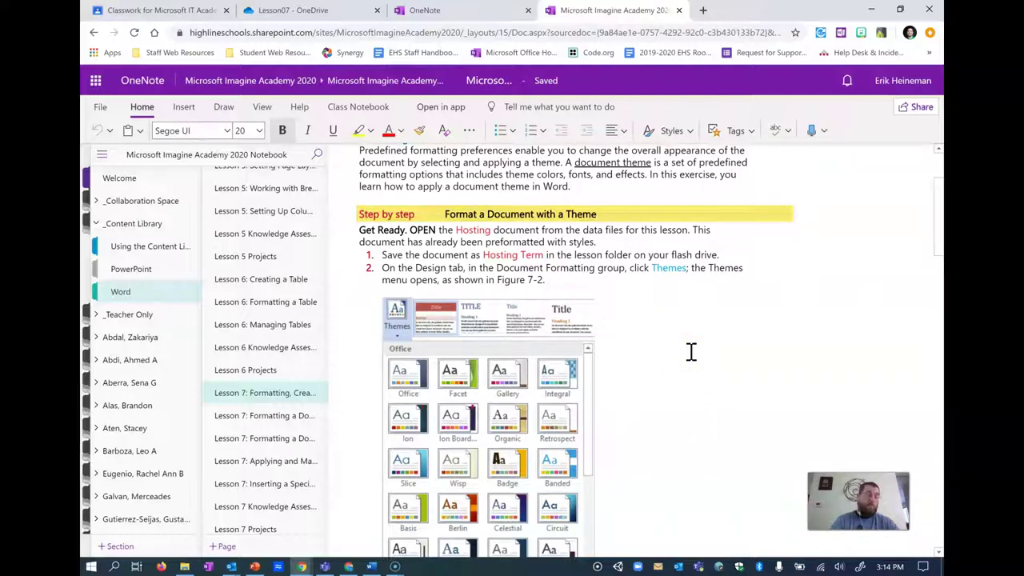
{"action": "left_click", "coordinate": [583, 232]}
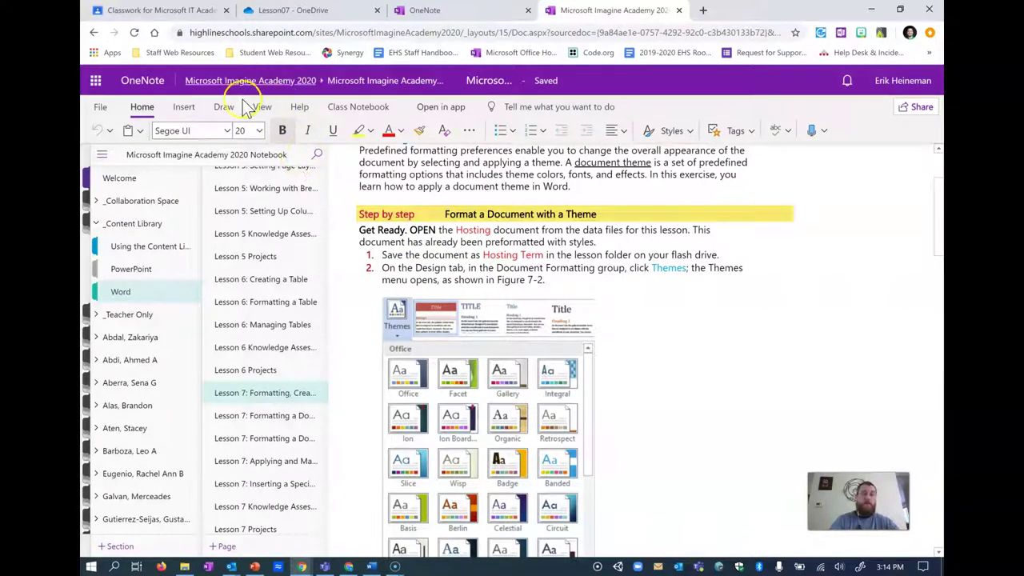
{"action": "left_click", "coordinate": [200, 105]}
{"action": "left_click", "coordinate": [214, 107]}
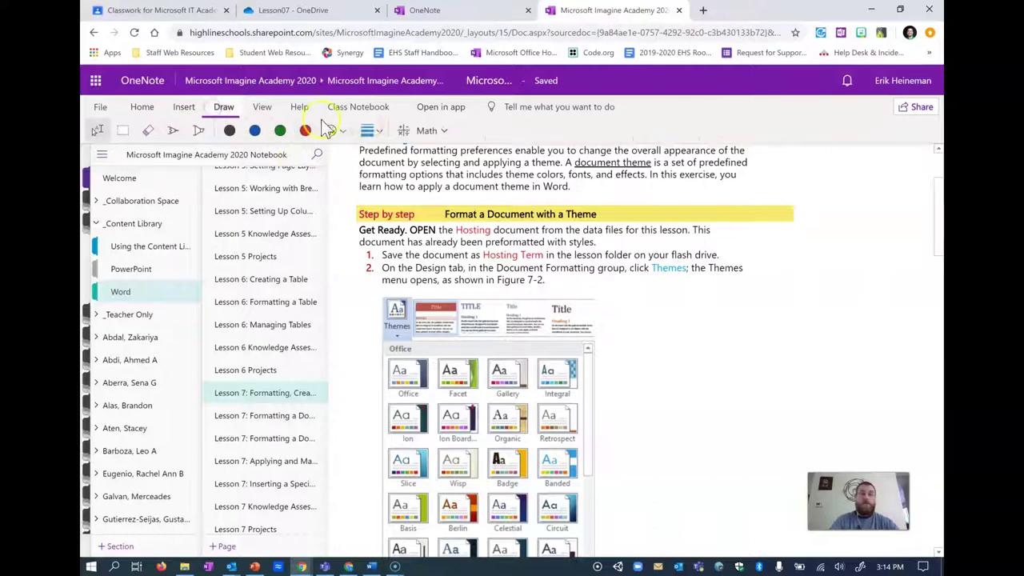
{"action": "left_click", "coordinate": [140, 108]}
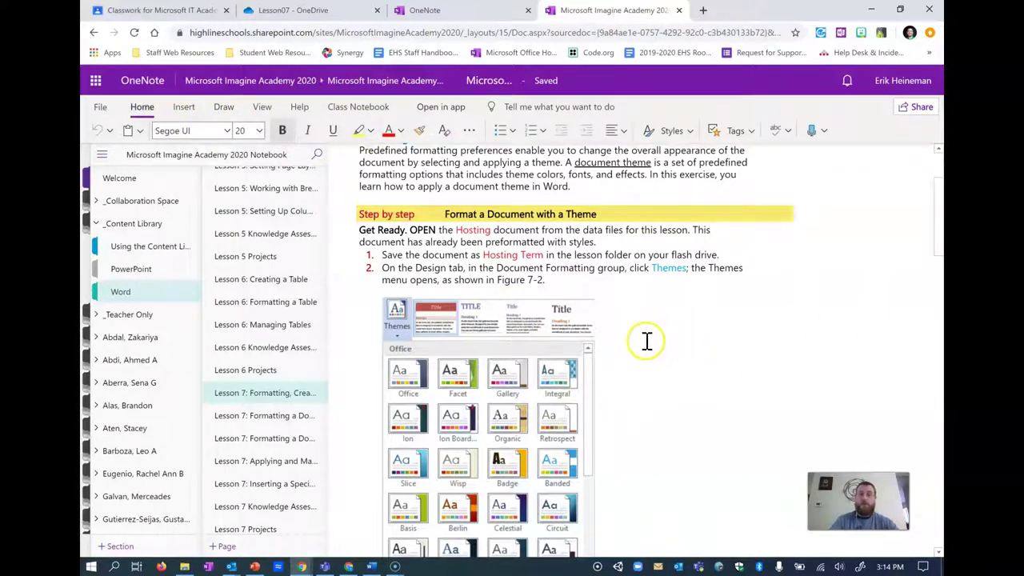
{"action": "scroll", "coordinate": [681, 324], "scroll_direction": "down", "scroll_amount": 2}
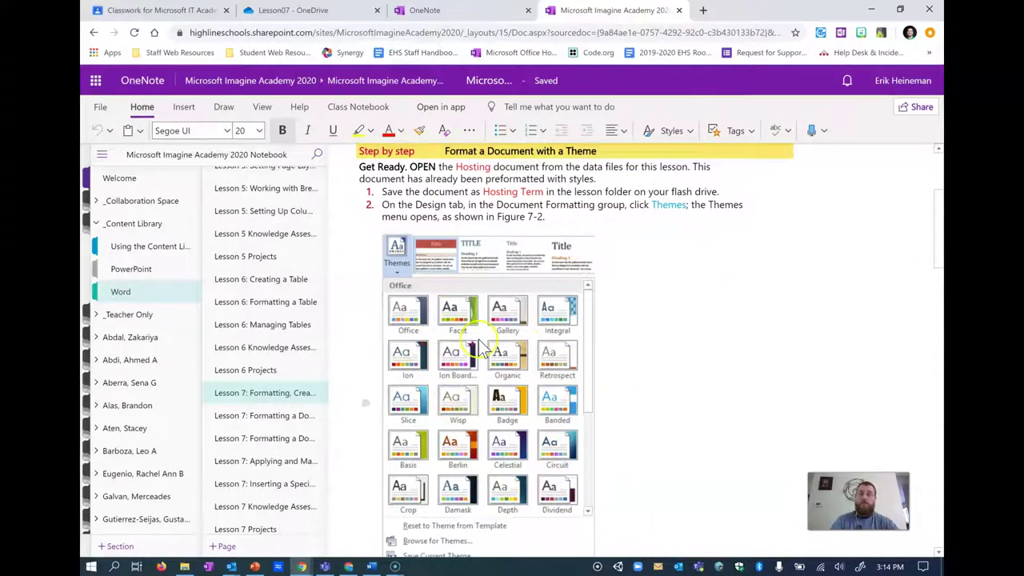
{"action": "scroll", "coordinate": [480, 348], "scroll_direction": "down", "scroll_amount": 1}
{"action": "scroll", "coordinate": [502, 432], "scroll_direction": "down", "scroll_amount": 1}
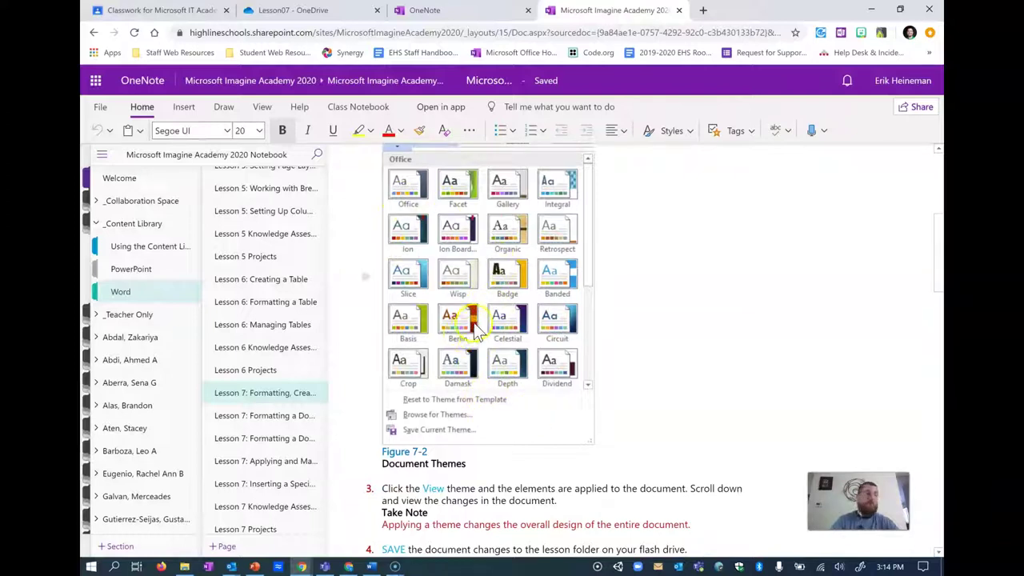
{"action": "scroll", "coordinate": [477, 332], "scroll_direction": "down", "scroll_amount": 5}
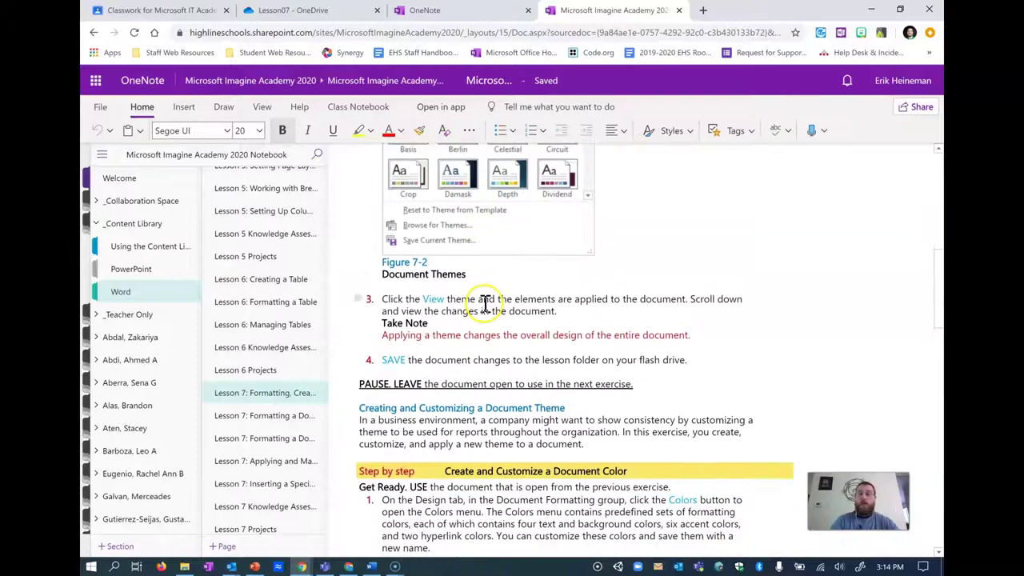
{"action": "scroll", "coordinate": [486, 302], "scroll_direction": "down", "scroll_amount": 3}
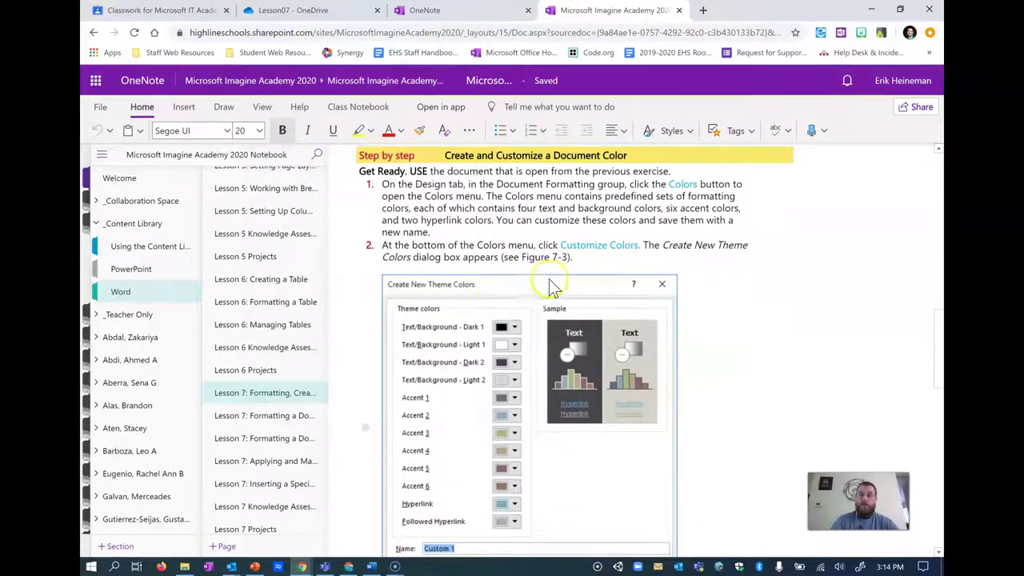
- Read the Document Color steps, open the Style Sets lesson page, then return to the Lesson07 OneDrive folder
{"action": "scroll", "coordinate": [496, 261], "scroll_direction": "down", "scroll_amount": 1}
{"action": "scroll", "coordinate": [480, 255], "scroll_direction": "up", "scroll_amount": 1}
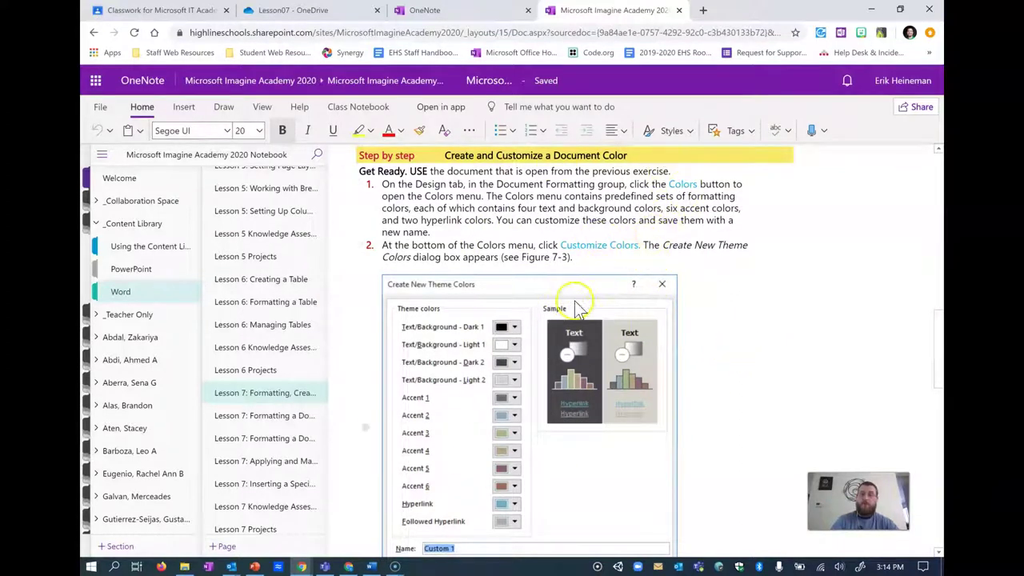
{"action": "scroll", "coordinate": [580, 296], "scroll_direction": "down", "scroll_amount": 2}
{"action": "scroll", "coordinate": [560, 287], "scroll_direction": "up", "scroll_amount": 1}
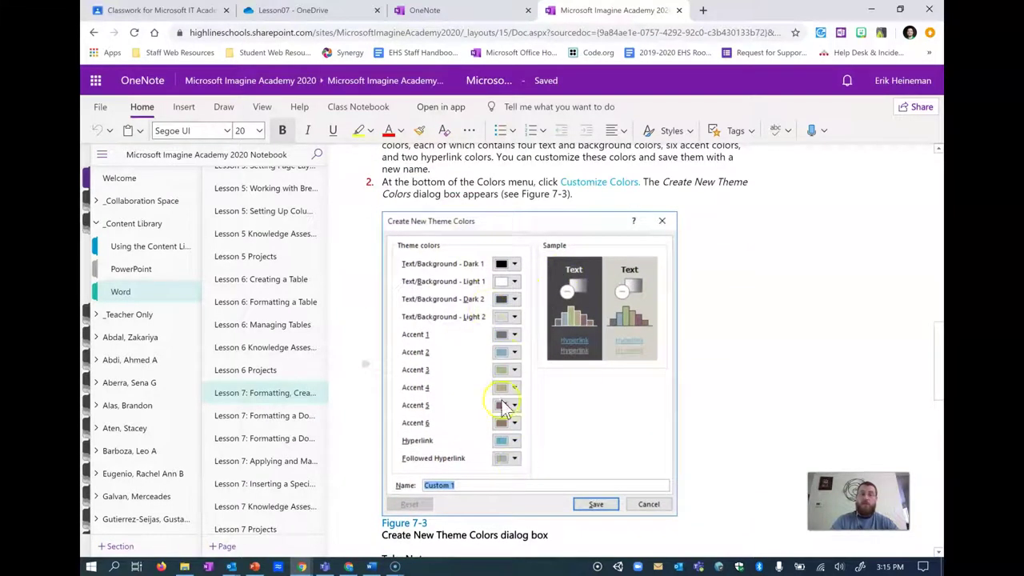
{"action": "scroll", "coordinate": [536, 360], "scroll_direction": "down", "scroll_amount": 2}
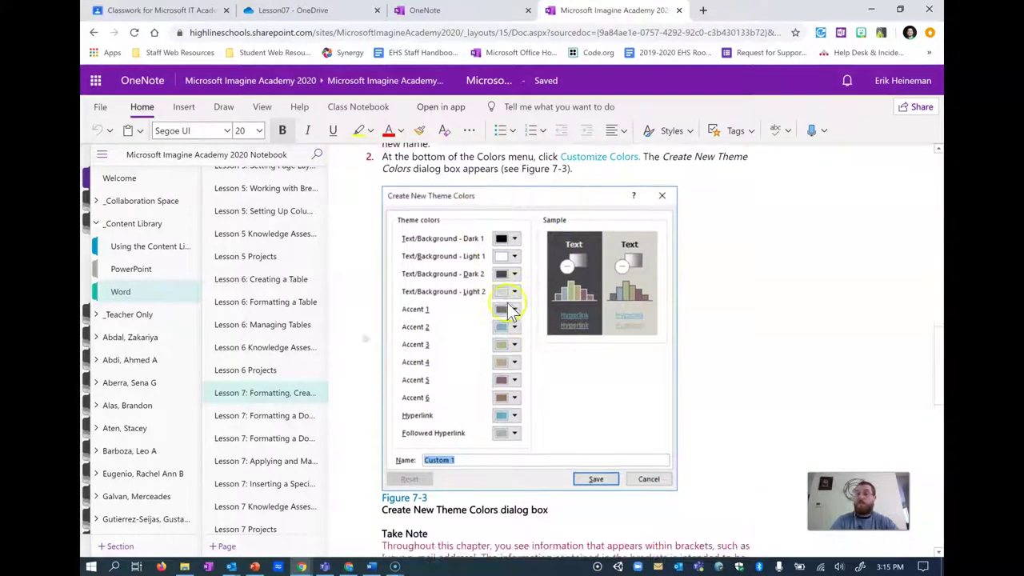
{"action": "scroll", "coordinate": [509, 290], "scroll_direction": "down", "scroll_amount": 2}
{"action": "scroll", "coordinate": [505, 285], "scroll_direction": "up", "scroll_amount": 3}
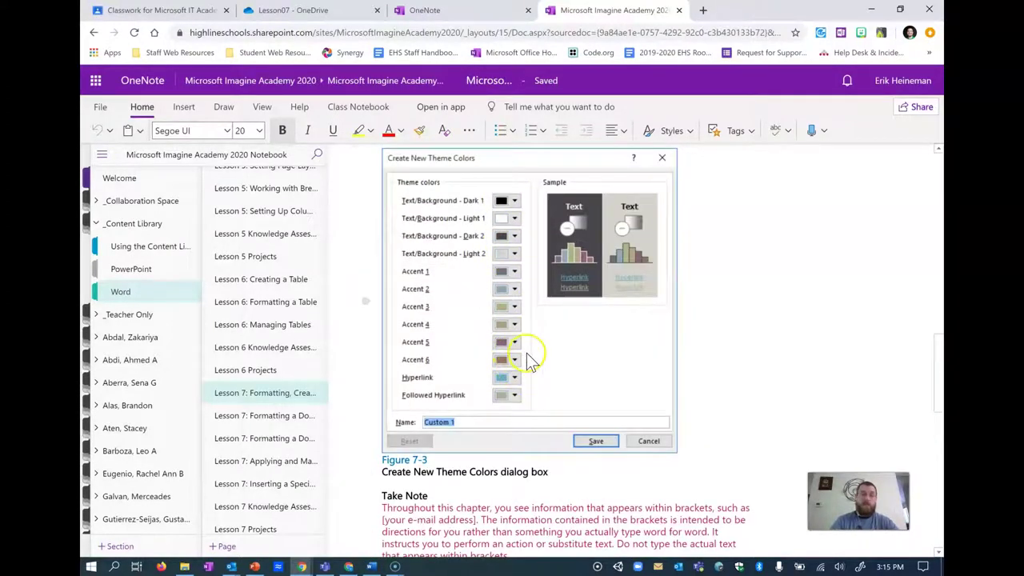
{"action": "scroll", "coordinate": [544, 364], "scroll_direction": "down", "scroll_amount": 5}
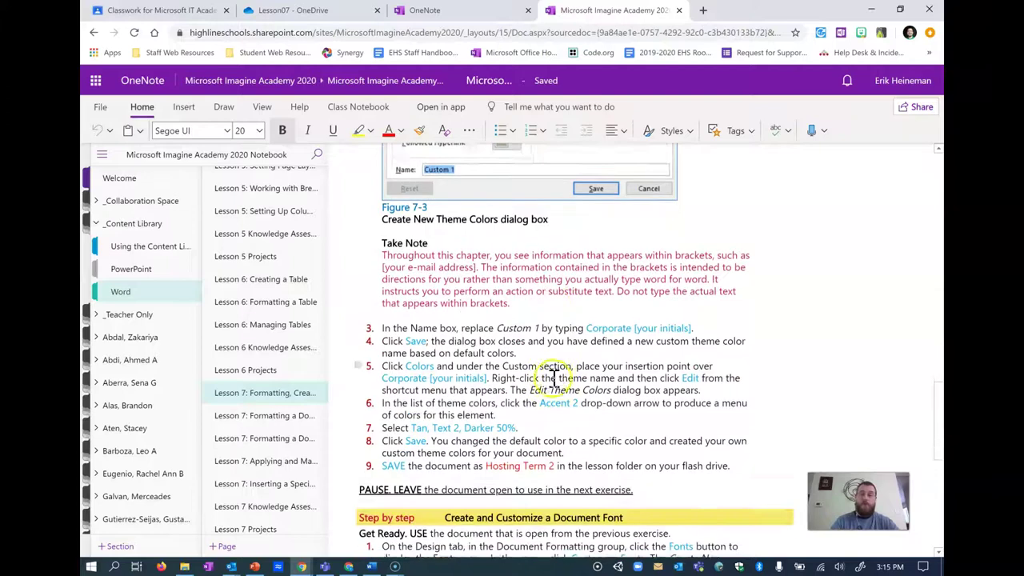
{"action": "scroll", "coordinate": [547, 362], "scroll_direction": "down", "scroll_amount": 3}
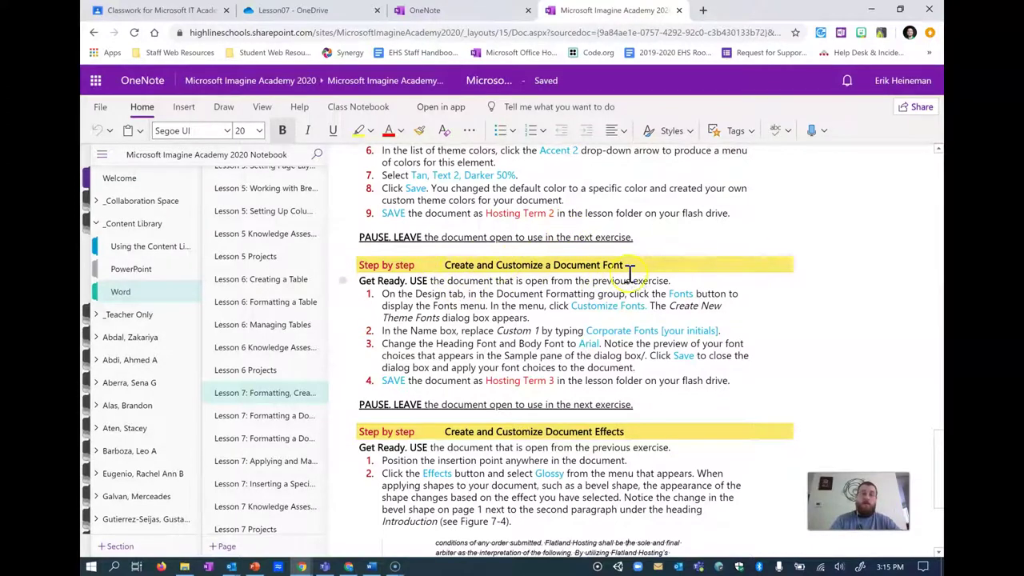
{"action": "scroll", "coordinate": [640, 274], "scroll_direction": "down", "scroll_amount": 1}
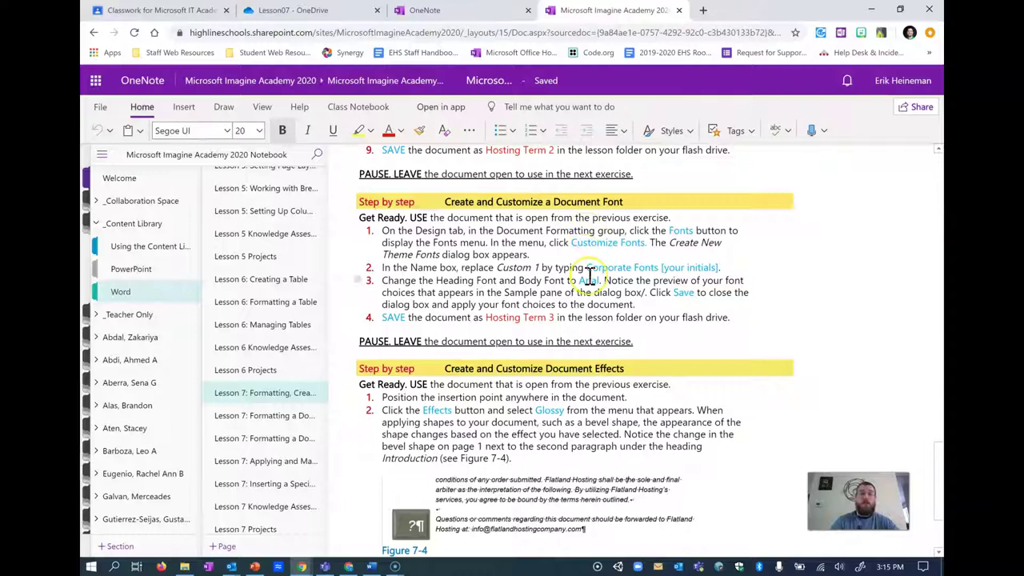
{"action": "scroll", "coordinate": [590, 276], "scroll_direction": "down", "scroll_amount": 3}
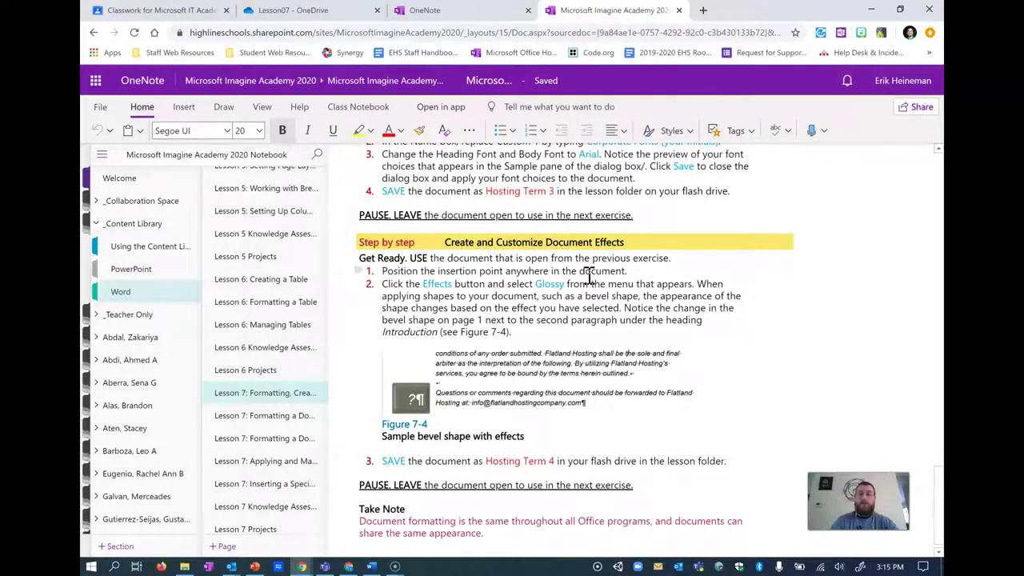
{"action": "scroll", "coordinate": [590, 276], "scroll_direction": "down", "scroll_amount": 1}
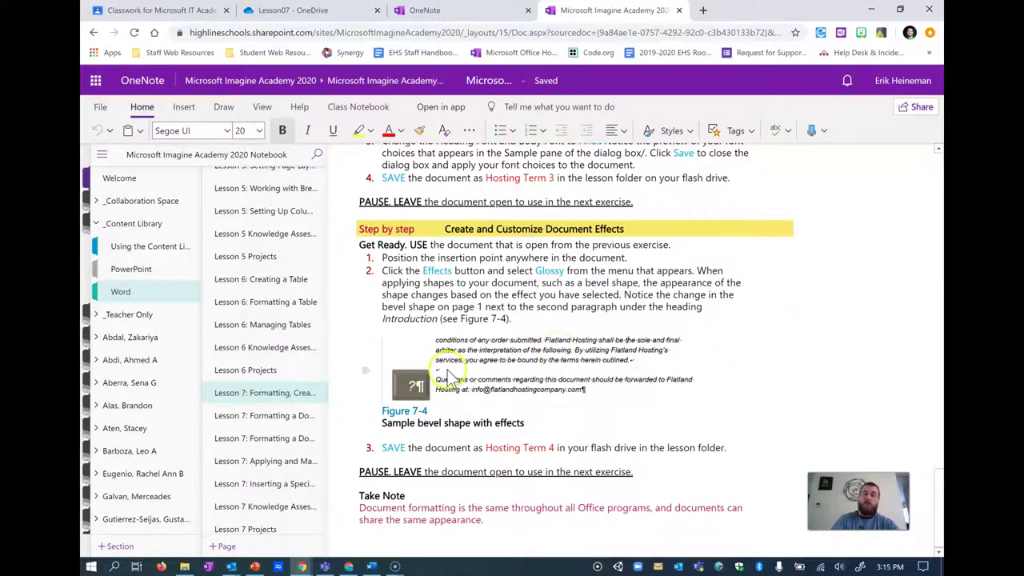
{"action": "left_click", "coordinate": [294, 417]}
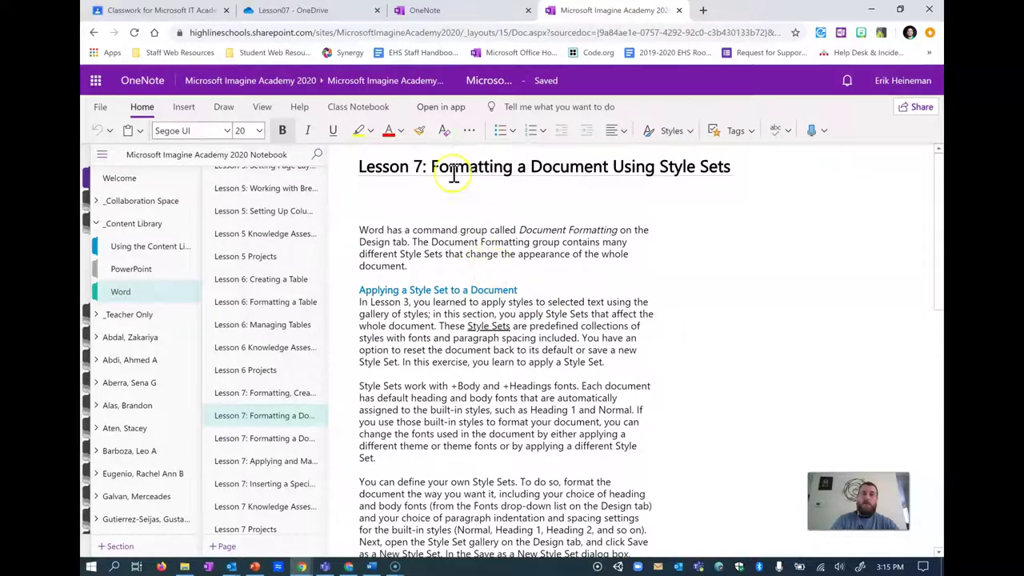
{"action": "left_click", "coordinate": [344, 11]}
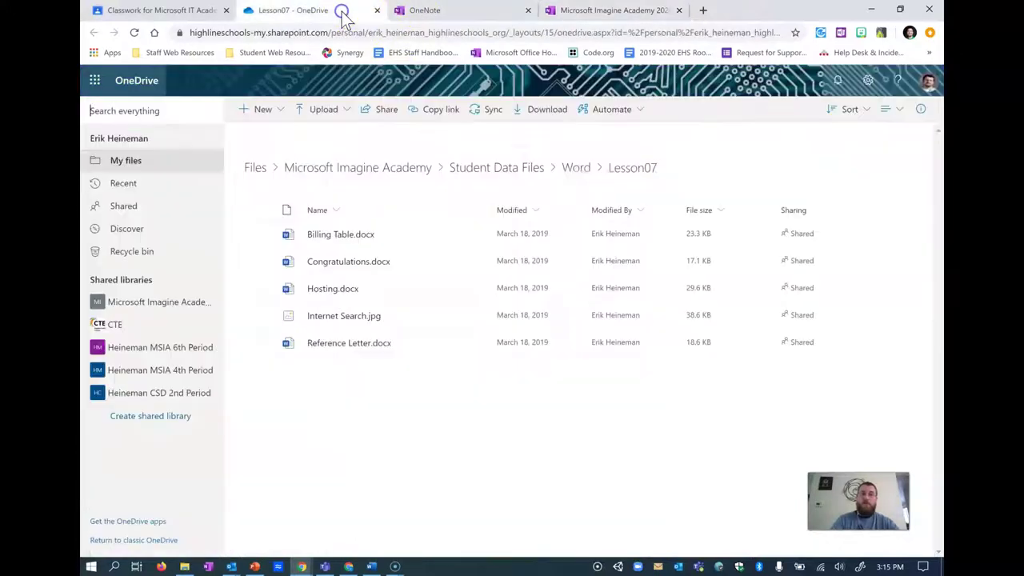
- Open Hosting.docx from the Lesson07 folder in Word Online
{"action": "left_click", "coordinate": [336, 289]}
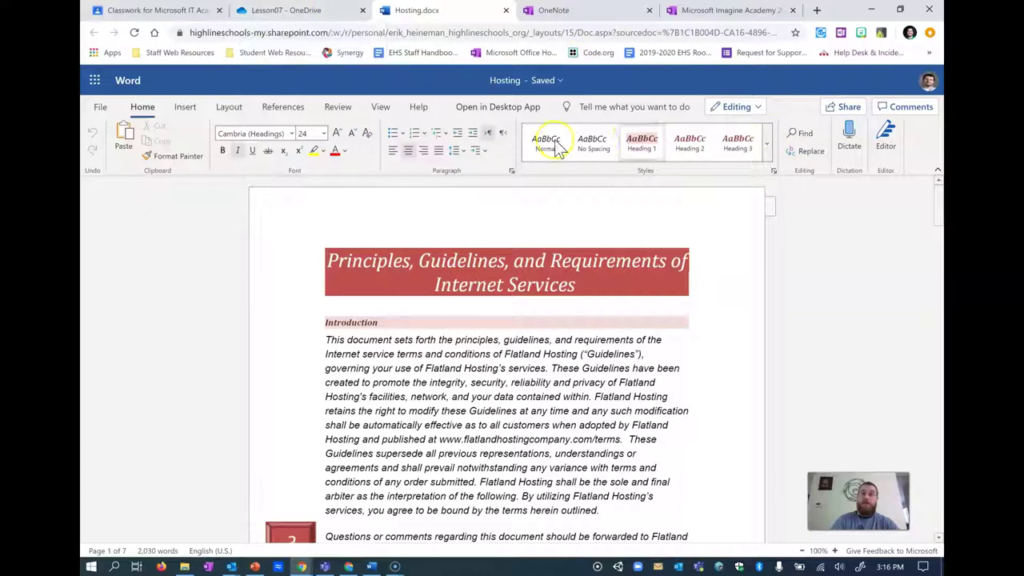
- Expand the Styles gallery to view every available style, then collapse it again
{"action": "left_click", "coordinate": [766, 149]}
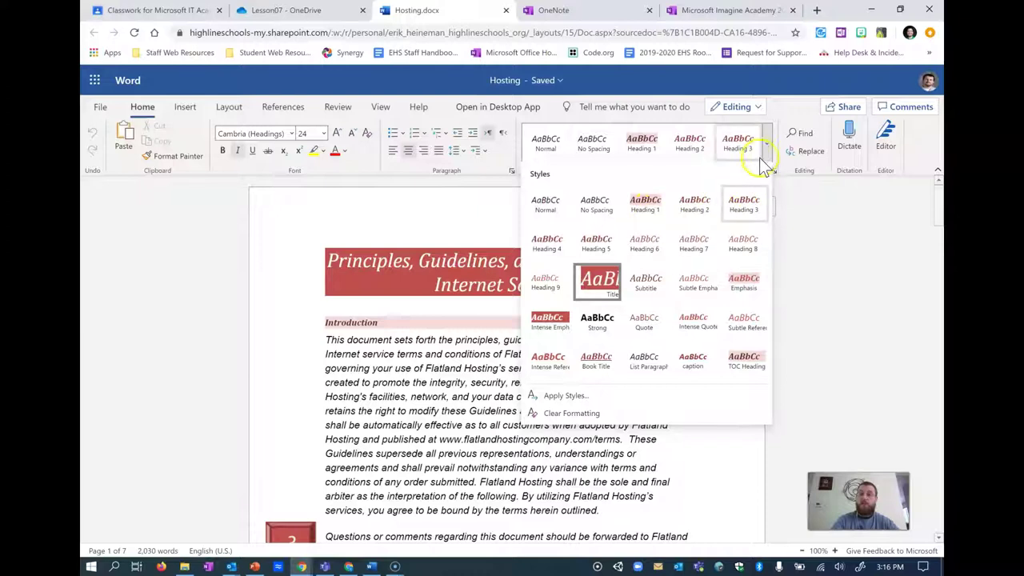
{"action": "left_click", "coordinate": [765, 150]}
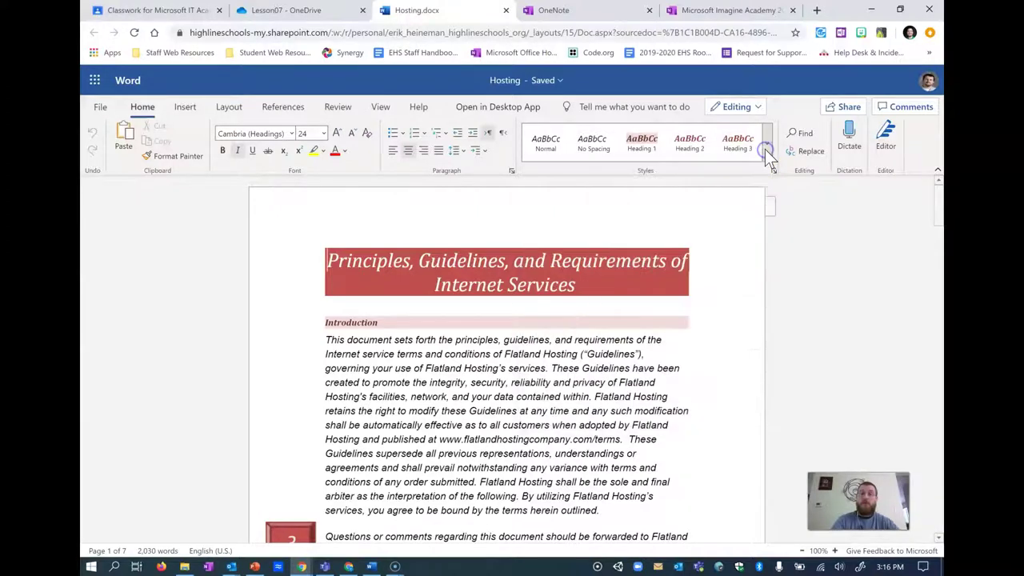
- Back in OneNote, read the Apply a Style Set exercise, then open the Document's Background page at Insert a Page Color
{"action": "left_click", "coordinate": [735, 10]}
{"action": "scroll", "coordinate": [531, 346], "scroll_direction": "down", "scroll_amount": 3}
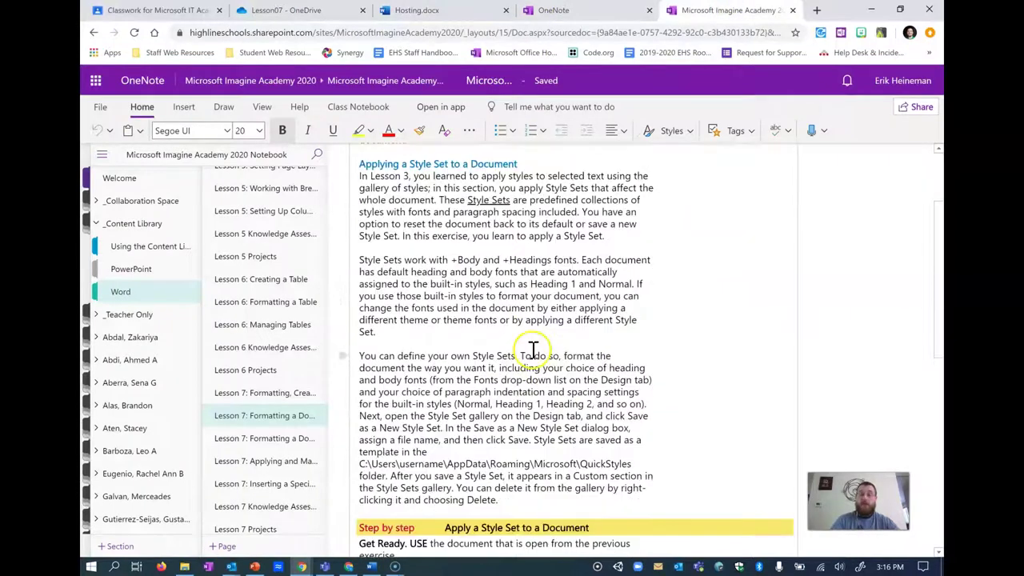
{"action": "scroll", "coordinate": [533, 346], "scroll_direction": "down", "scroll_amount": 7}
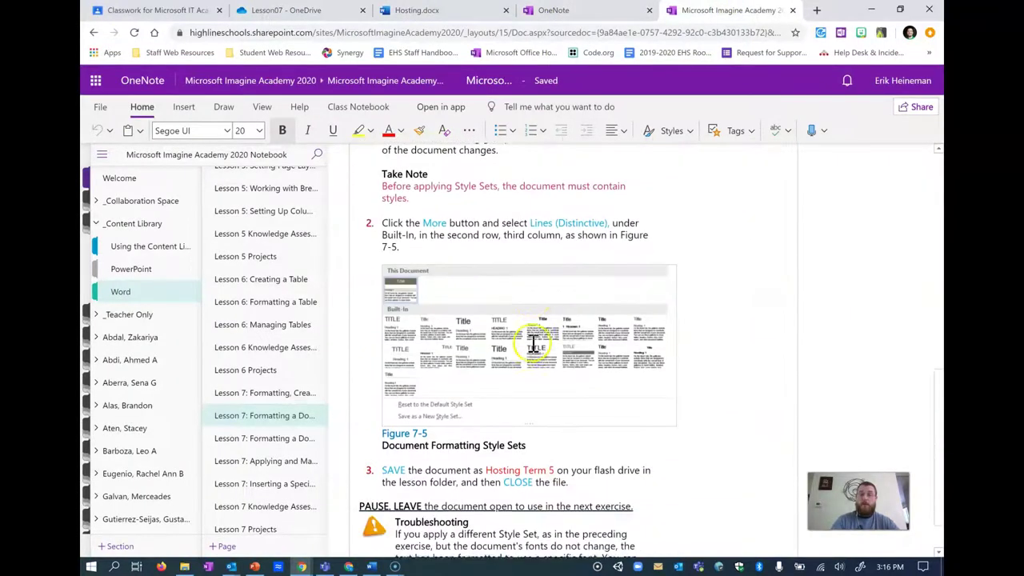
{"action": "scroll", "coordinate": [534, 349], "scroll_direction": "up", "scroll_amount": 3}
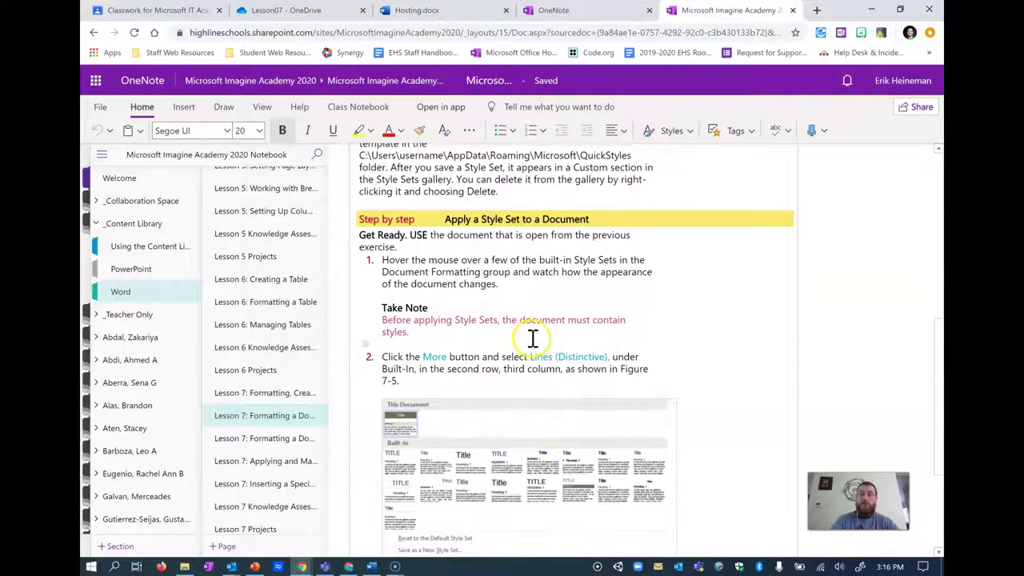
{"action": "scroll", "coordinate": [533, 338], "scroll_direction": "down", "scroll_amount": 1}
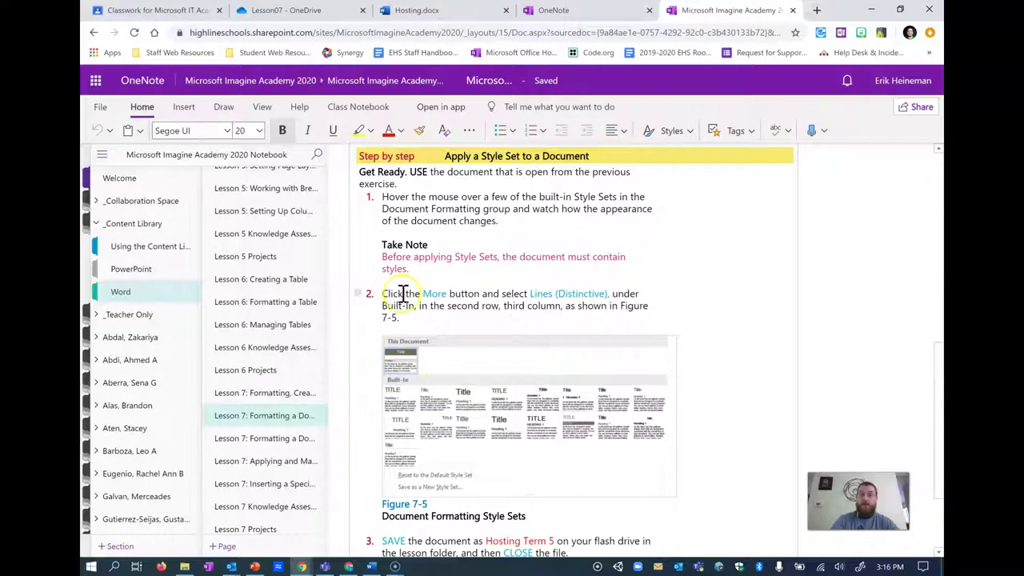
{"action": "scroll", "coordinate": [484, 368], "scroll_direction": "up", "scroll_amount": 2}
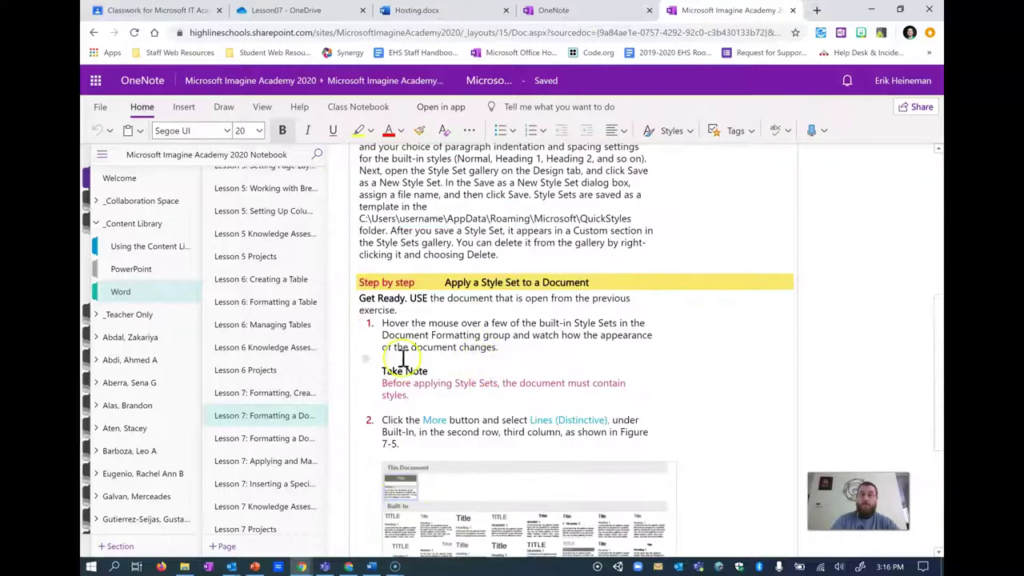
{"action": "scroll", "coordinate": [480, 436], "scroll_direction": "down", "scroll_amount": 3}
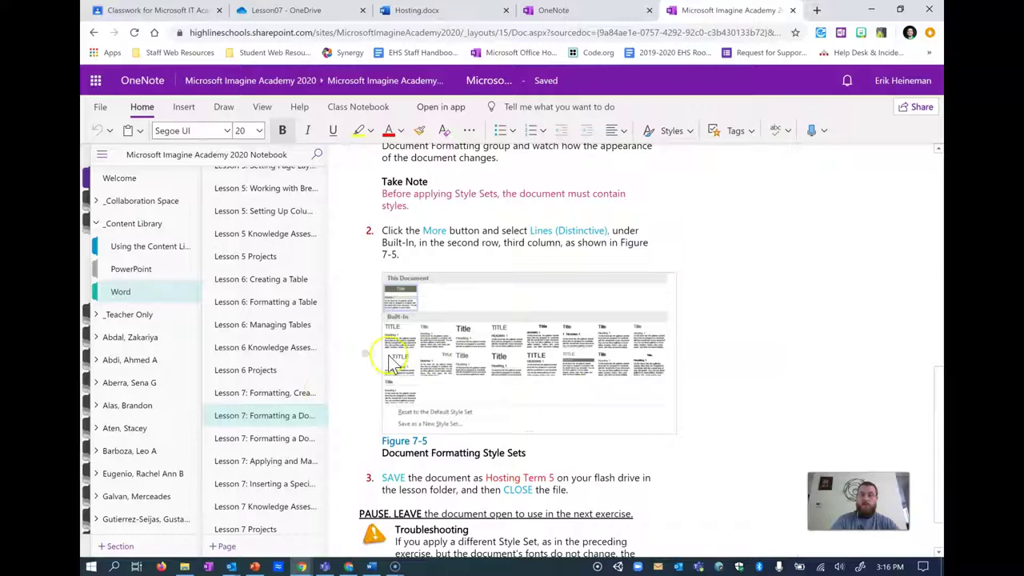
{"action": "scroll", "coordinate": [512, 384], "scroll_direction": "down", "scroll_amount": 2}
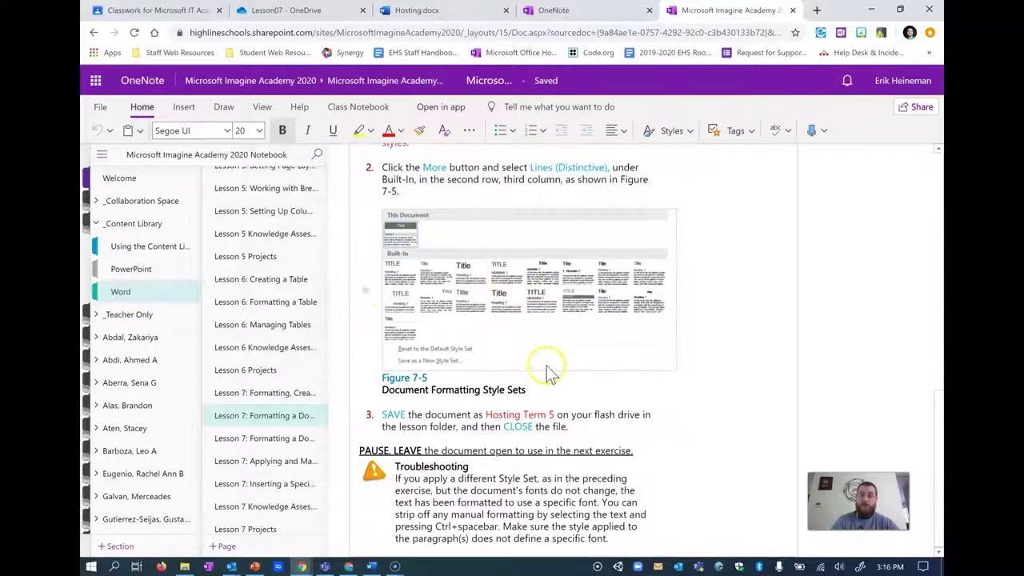
{"action": "scroll", "coordinate": [549, 440], "scroll_direction": "up", "scroll_amount": 5}
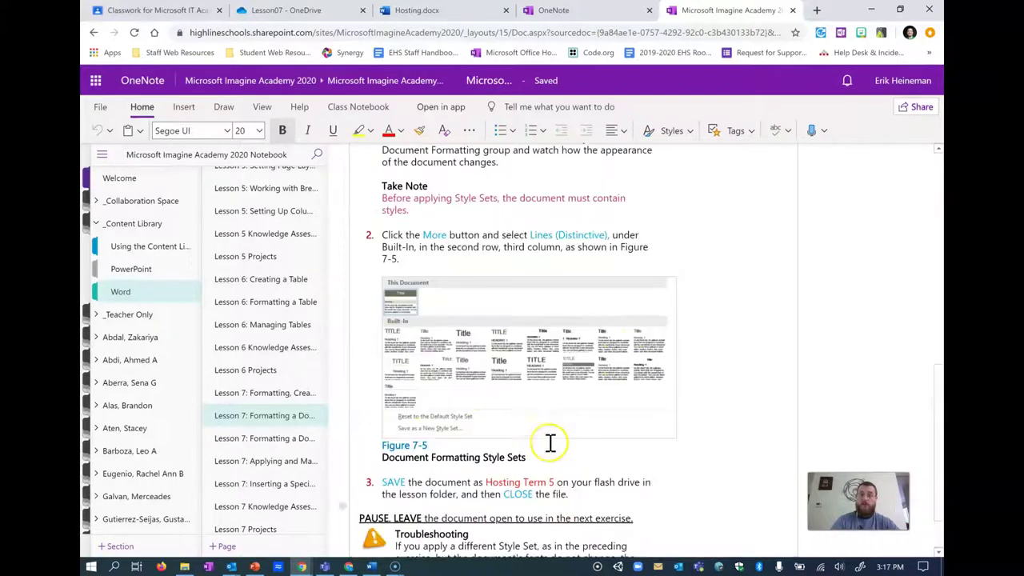
{"action": "scroll", "coordinate": [549, 442], "scroll_direction": "down", "scroll_amount": 5}
{"action": "left_click", "coordinate": [285, 439]}
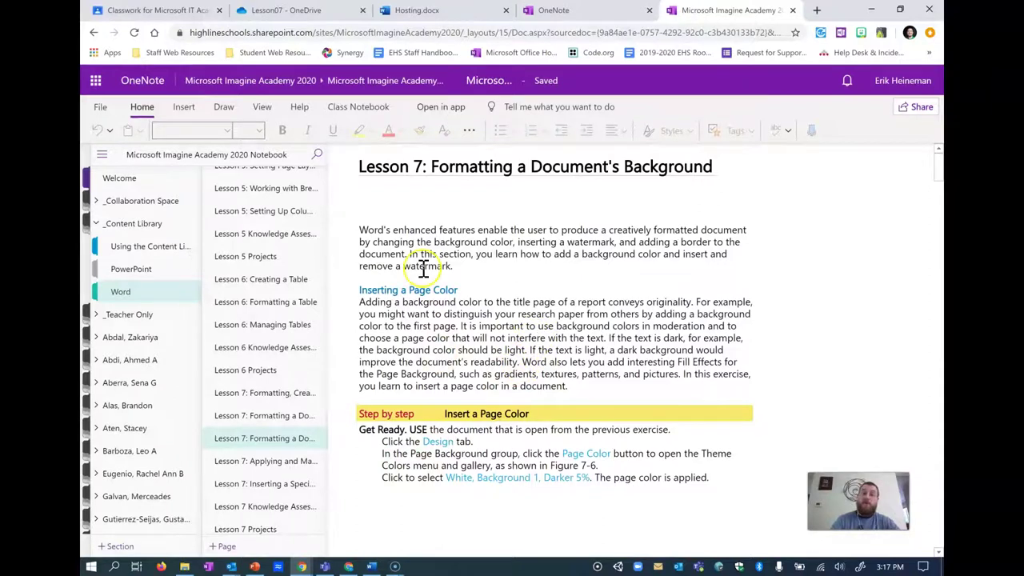
{"action": "scroll", "coordinate": [423, 267], "scroll_direction": "down", "scroll_amount": 3}
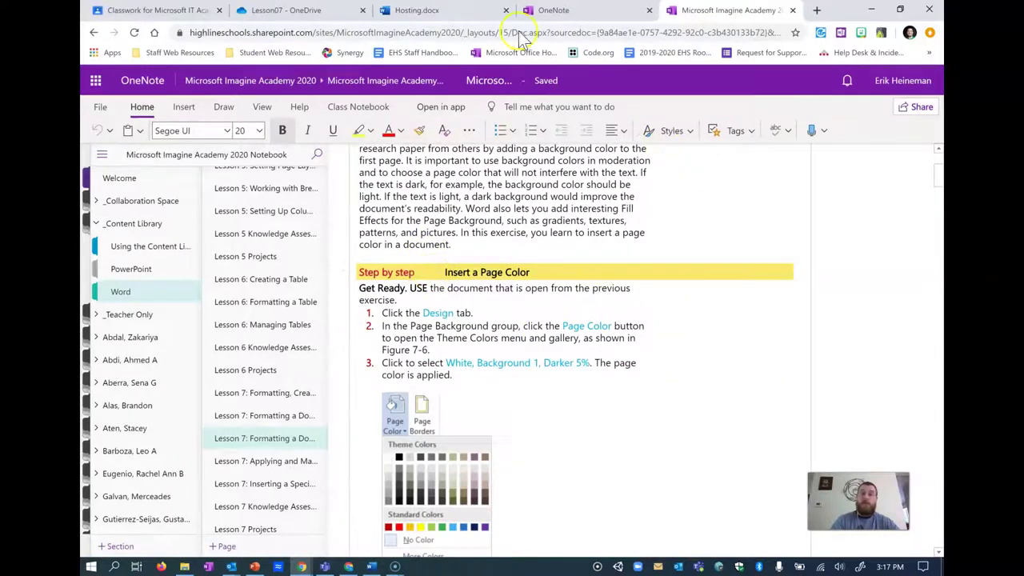
{"action": "left_click", "coordinate": [445, 10]}
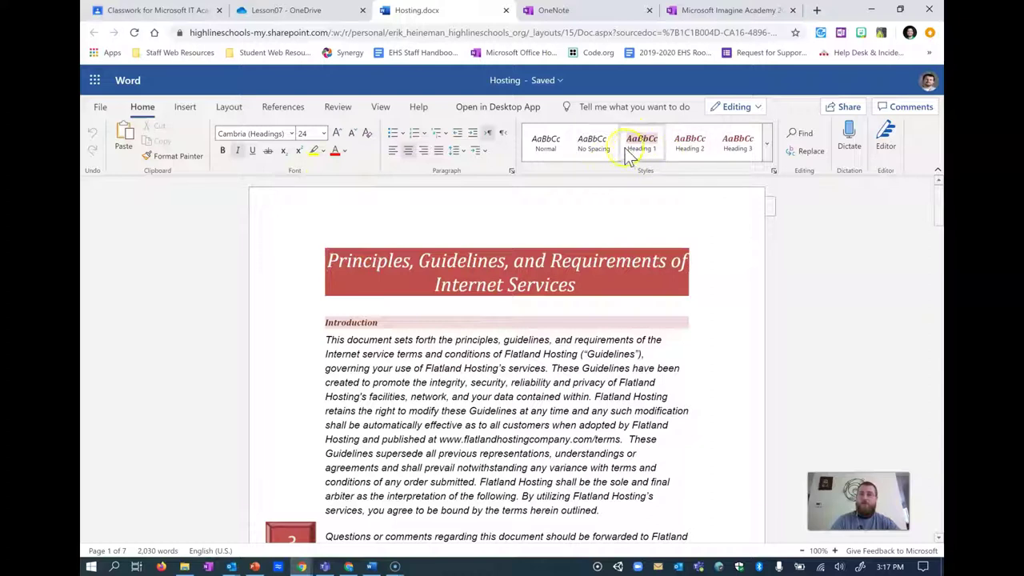
{"action": "left_click", "coordinate": [767, 152]}
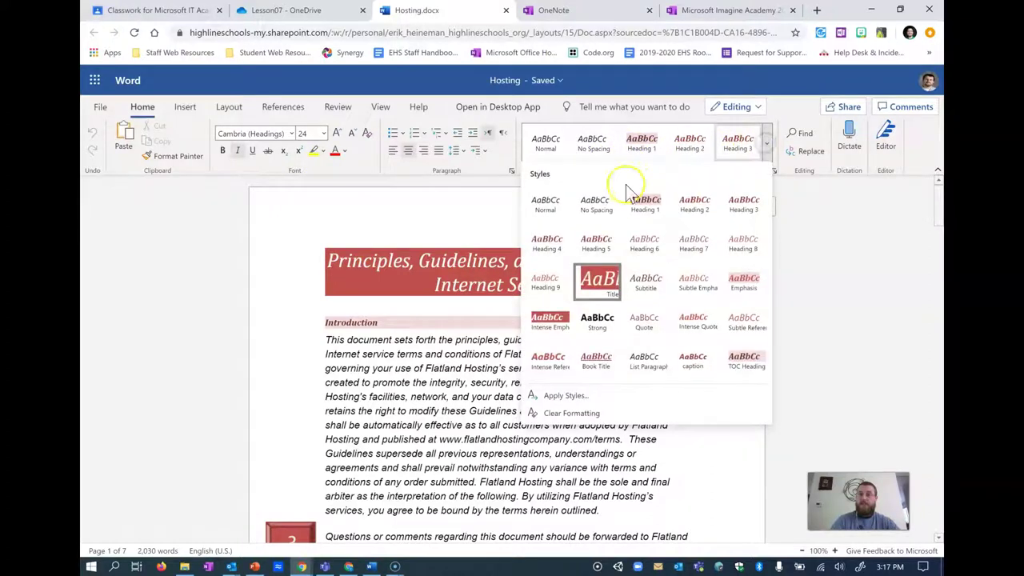
{"action": "left_click", "coordinate": [766, 147]}
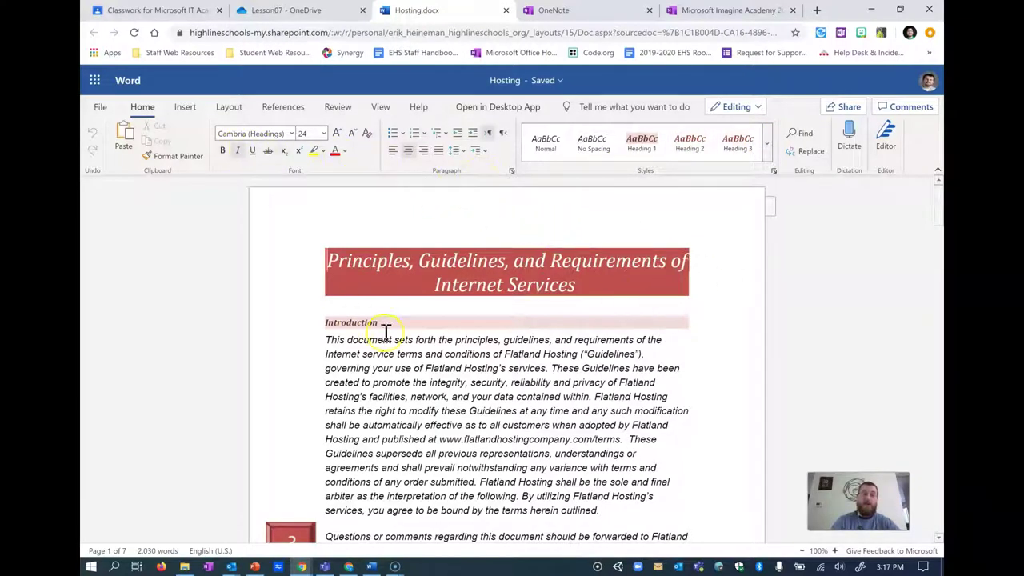
{"action": "key", "text": "ctrl+Tab"}
{"action": "key", "text": "ctrl+Tab"}
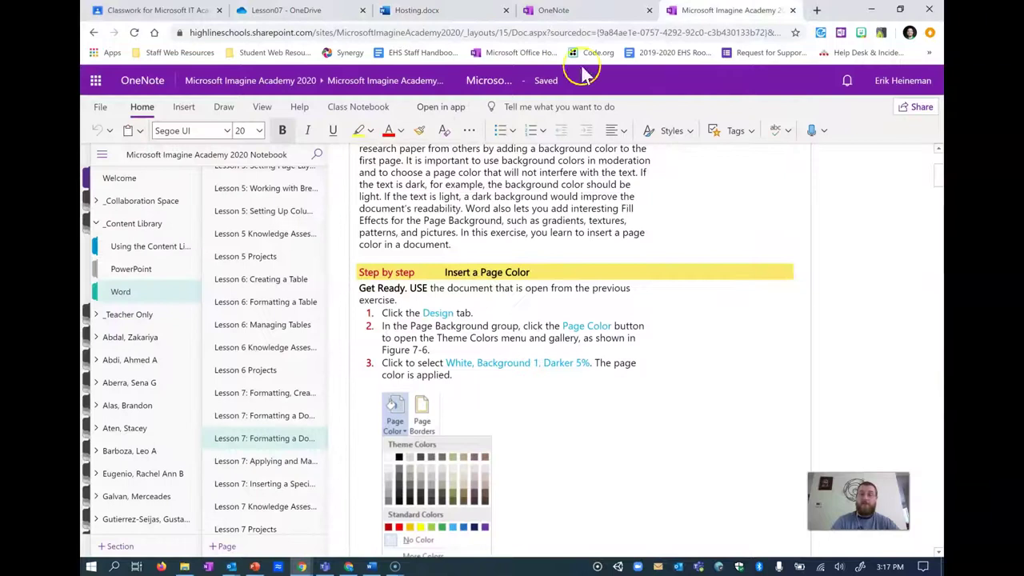
- Scroll the background lesson page past the watermark exercises to the Quick Parts building-block instructions
{"action": "scroll", "coordinate": [584, 226], "scroll_direction": "down", "scroll_amount": 3}
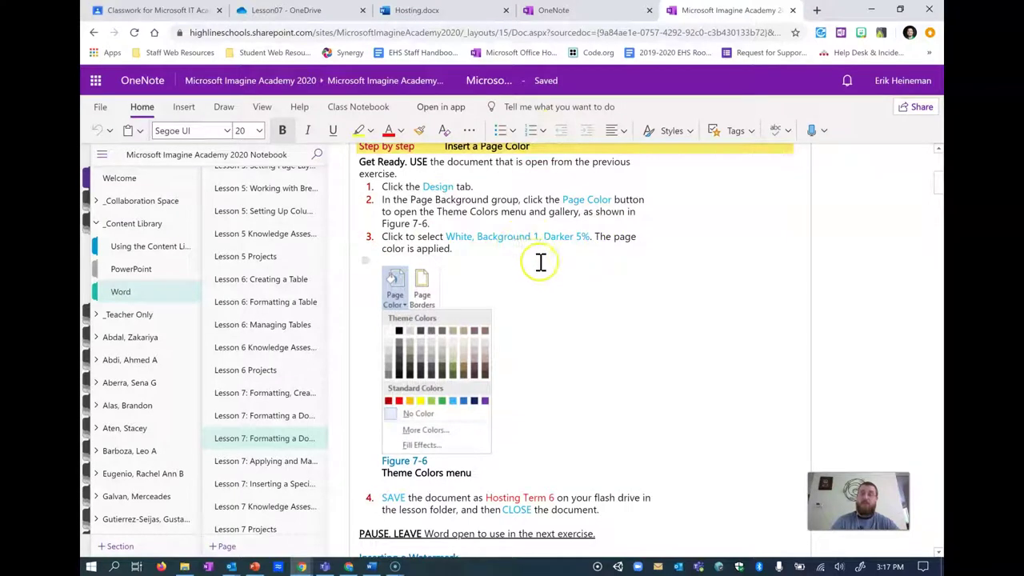
{"action": "scroll", "coordinate": [491, 342], "scroll_direction": "down", "scroll_amount": 5}
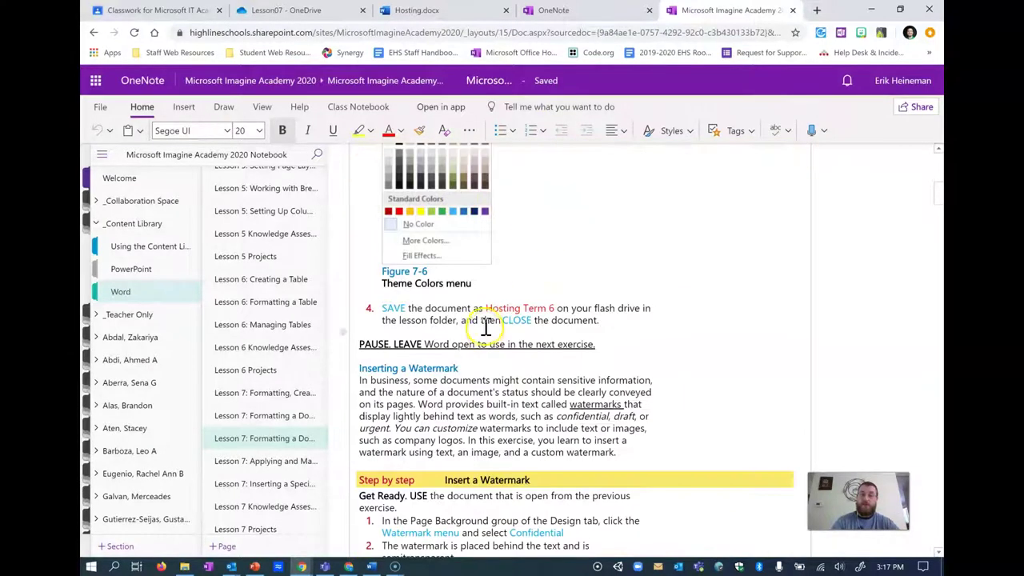
{"action": "scroll", "coordinate": [482, 312], "scroll_direction": "down", "scroll_amount": 3}
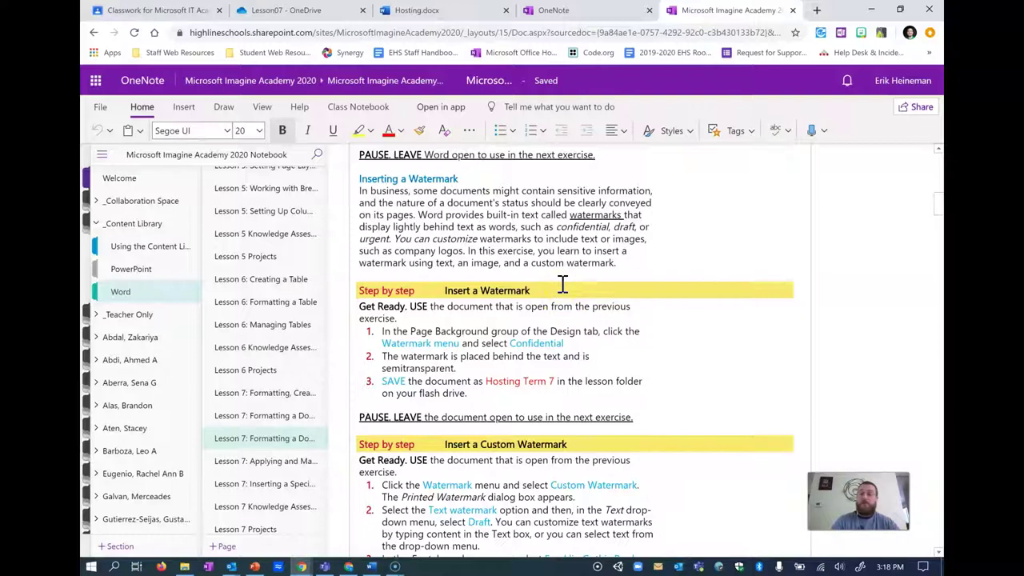
{"action": "scroll", "coordinate": [562, 274], "scroll_direction": "down", "scroll_amount": 5}
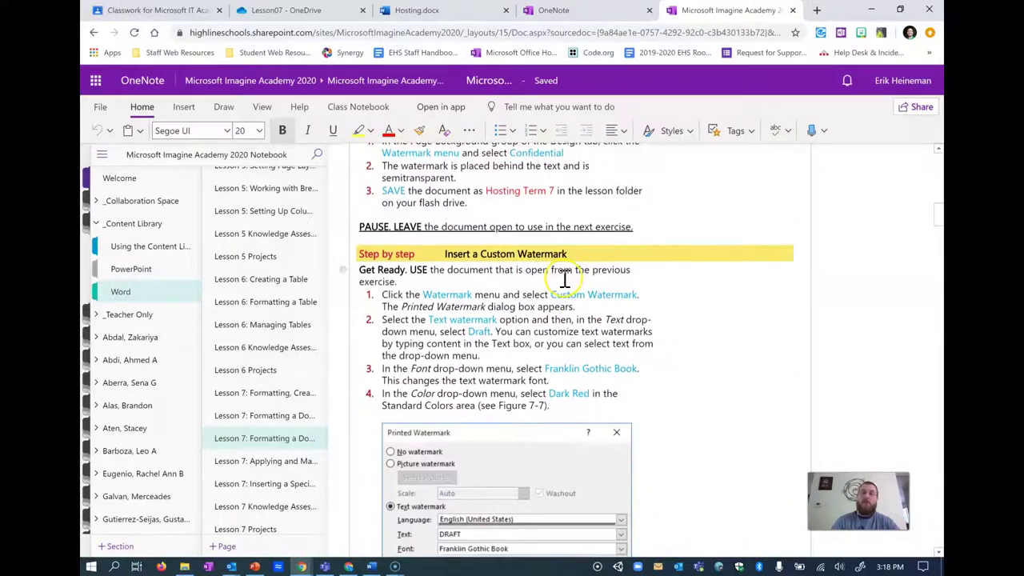
{"action": "scroll", "coordinate": [524, 241], "scroll_direction": "down", "scroll_amount": 2}
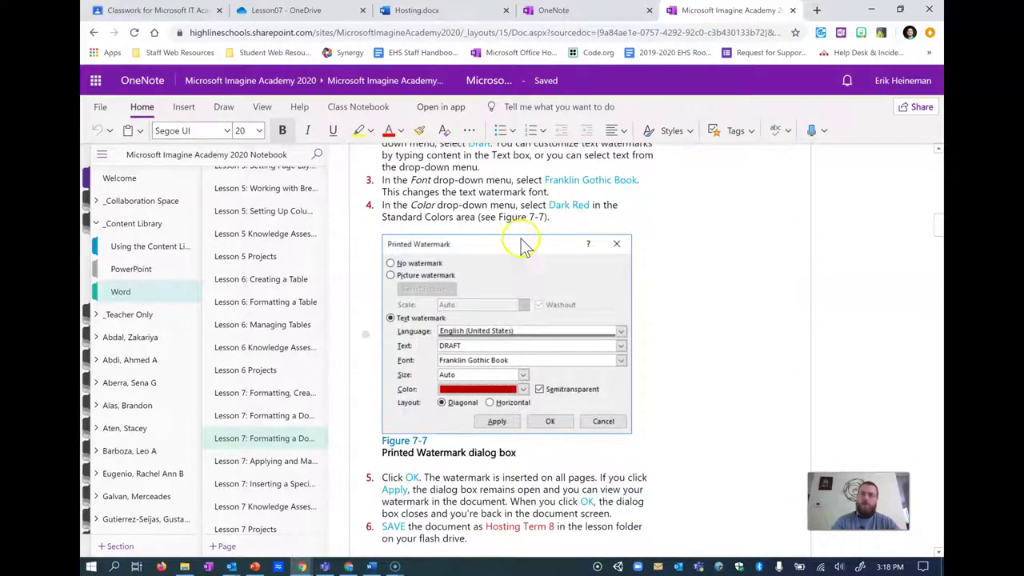
{"action": "scroll", "coordinate": [520, 249], "scroll_direction": "up", "scroll_amount": 2}
{"action": "scroll", "coordinate": [504, 246], "scroll_direction": "down", "scroll_amount": 5}
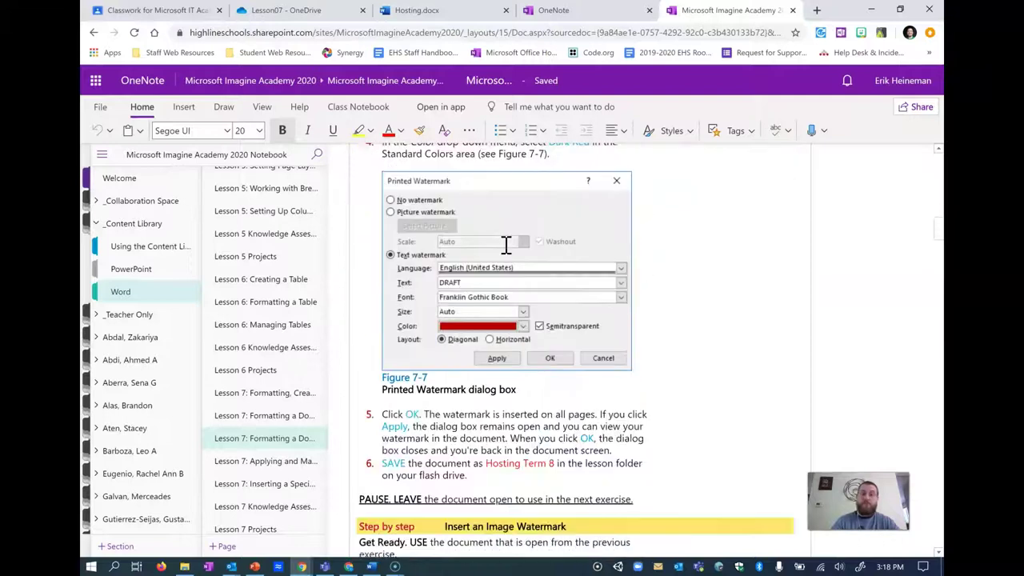
{"action": "scroll", "coordinate": [508, 253], "scroll_direction": "down", "scroll_amount": 3}
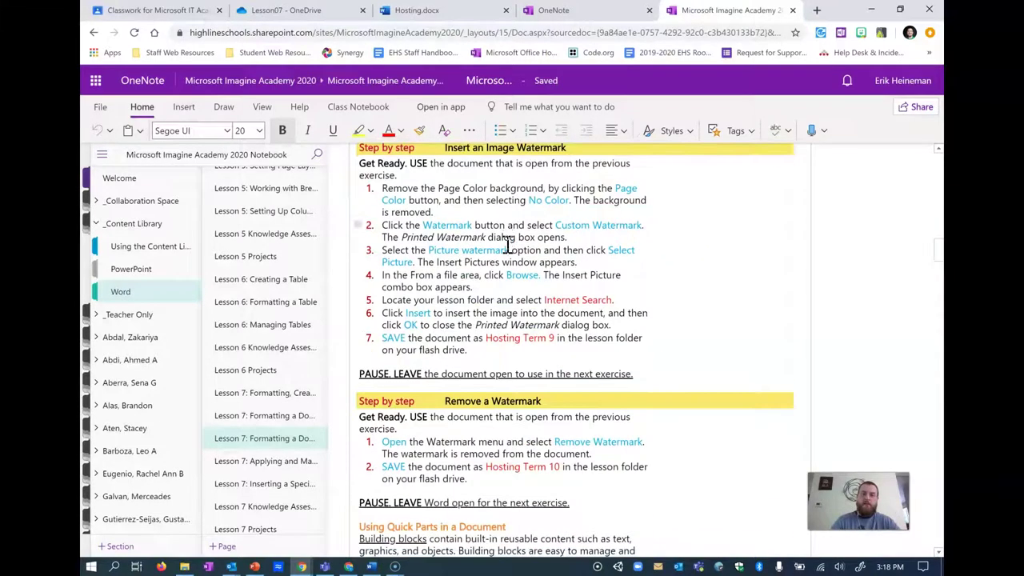
{"action": "scroll", "coordinate": [507, 245], "scroll_direction": "down", "scroll_amount": 1}
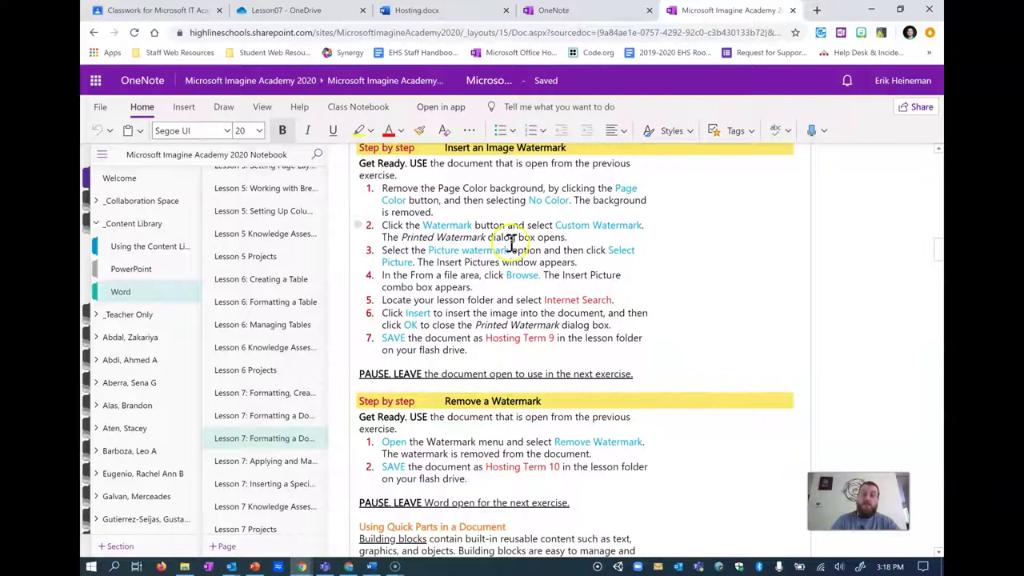
{"action": "scroll", "coordinate": [510, 244], "scroll_direction": "down", "scroll_amount": 3}
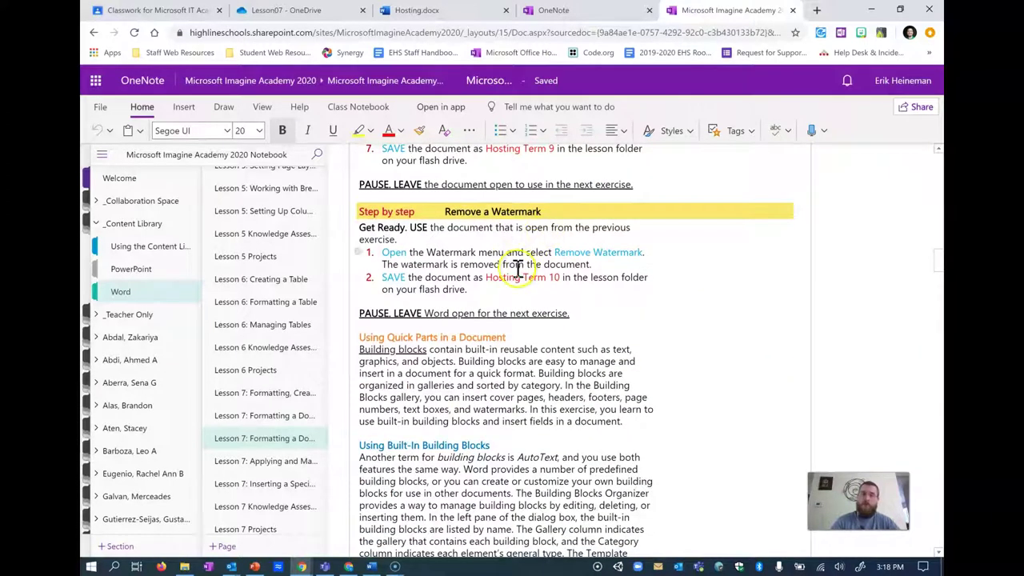
{"action": "scroll", "coordinate": [515, 269], "scroll_direction": "down", "scroll_amount": 1}
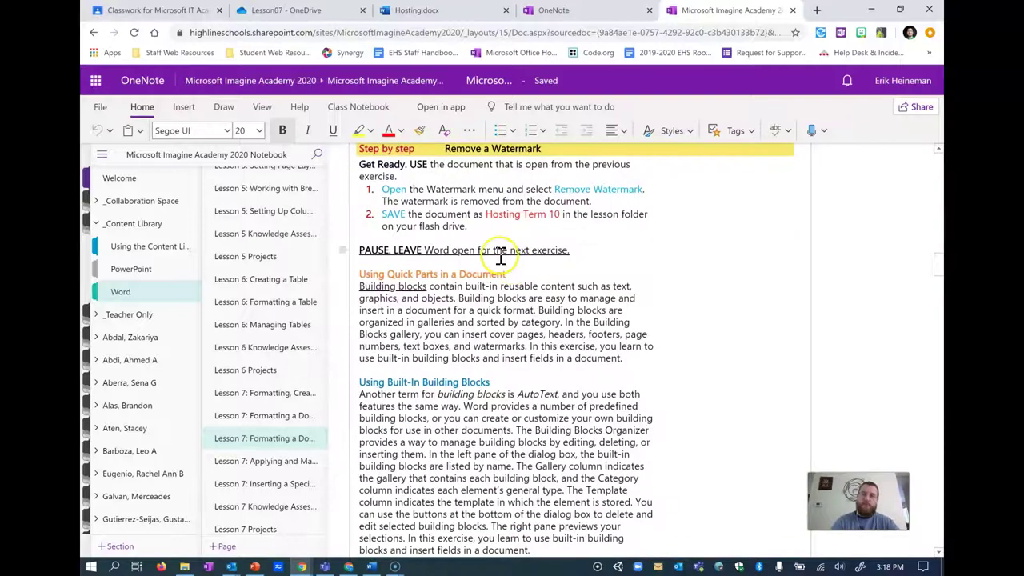
{"action": "scroll", "coordinate": [602, 323], "scroll_direction": "down", "scroll_amount": 5}
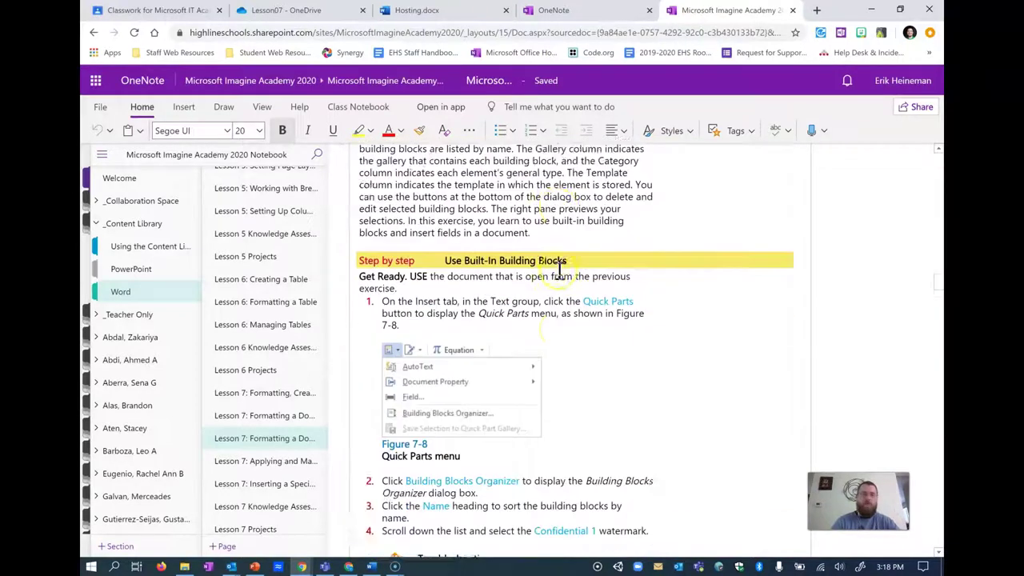
- Read down to the Insert a Cover Page Using the Built-In Building Blocks exercise, then return to Hosting.docx in Word
{"action": "scroll", "coordinate": [560, 271], "scroll_direction": "up", "scroll_amount": 3}
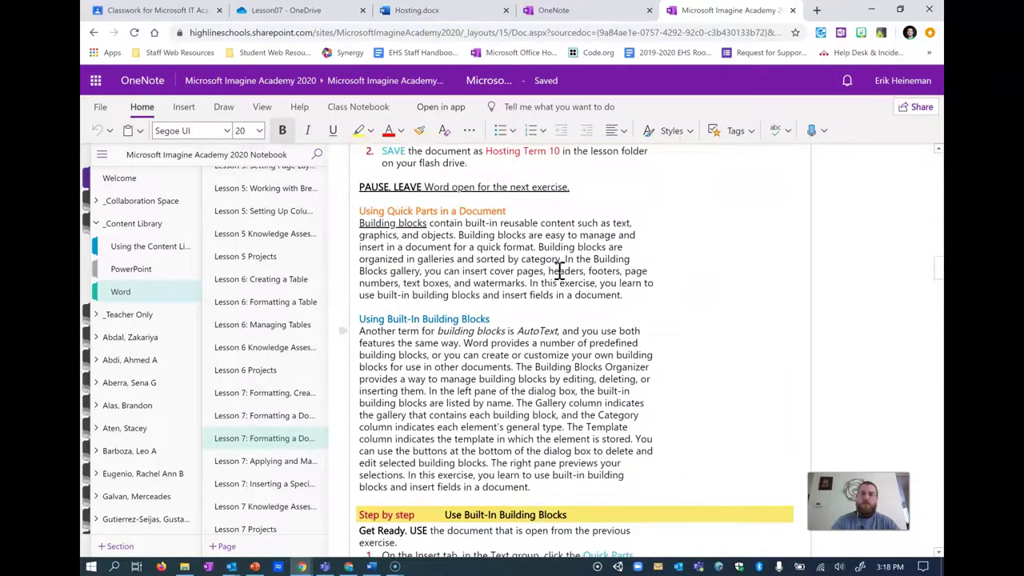
{"action": "scroll", "coordinate": [559, 271], "scroll_direction": "down", "scroll_amount": 4}
{"action": "scroll", "coordinate": [564, 260], "scroll_direction": "up", "scroll_amount": 1}
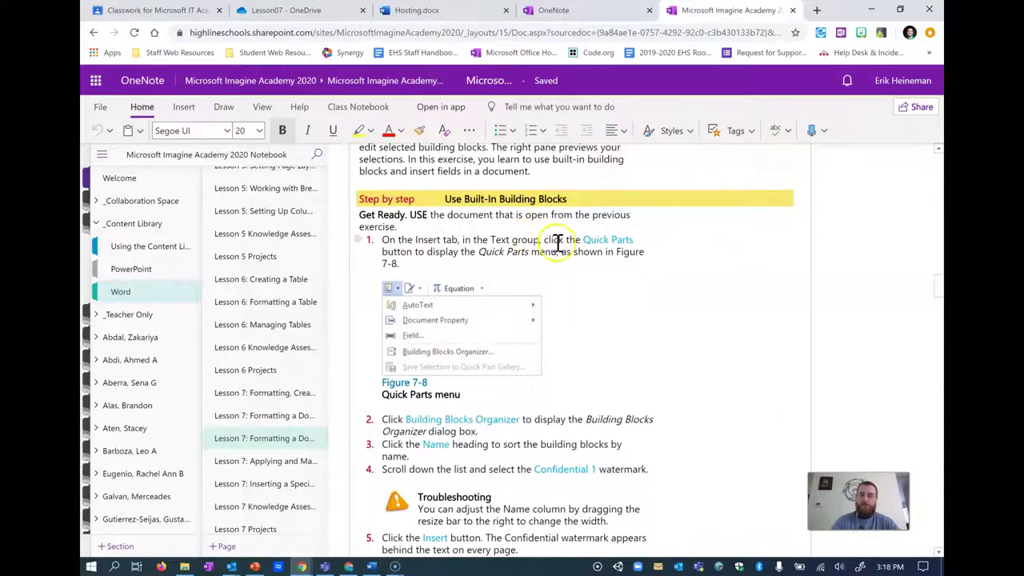
{"action": "scroll", "coordinate": [452, 391], "scroll_direction": "down", "scroll_amount": 1}
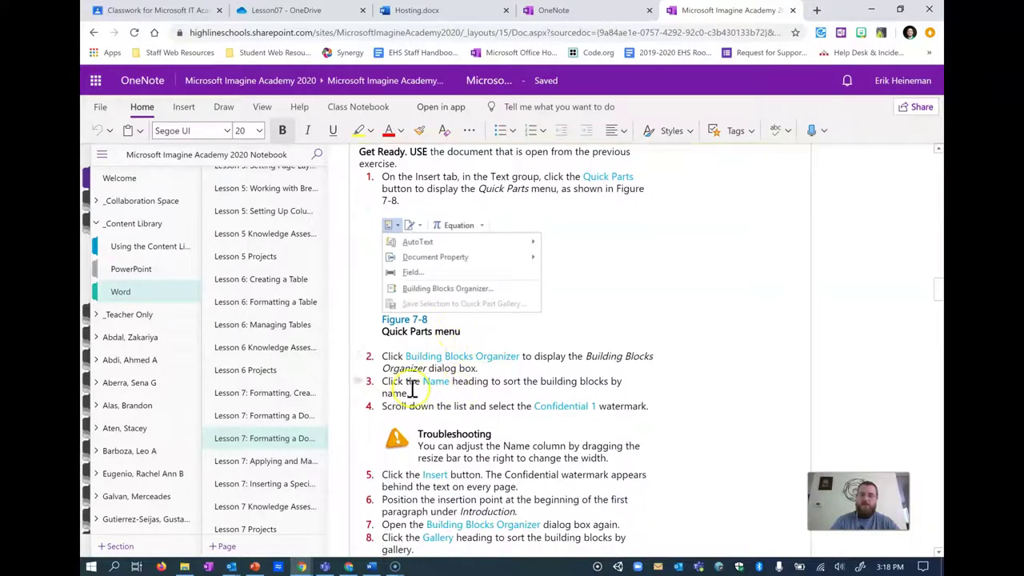
{"action": "scroll", "coordinate": [452, 386], "scroll_direction": "down", "scroll_amount": 3}
{"action": "scroll", "coordinate": [445, 472], "scroll_direction": "down", "scroll_amount": 2}
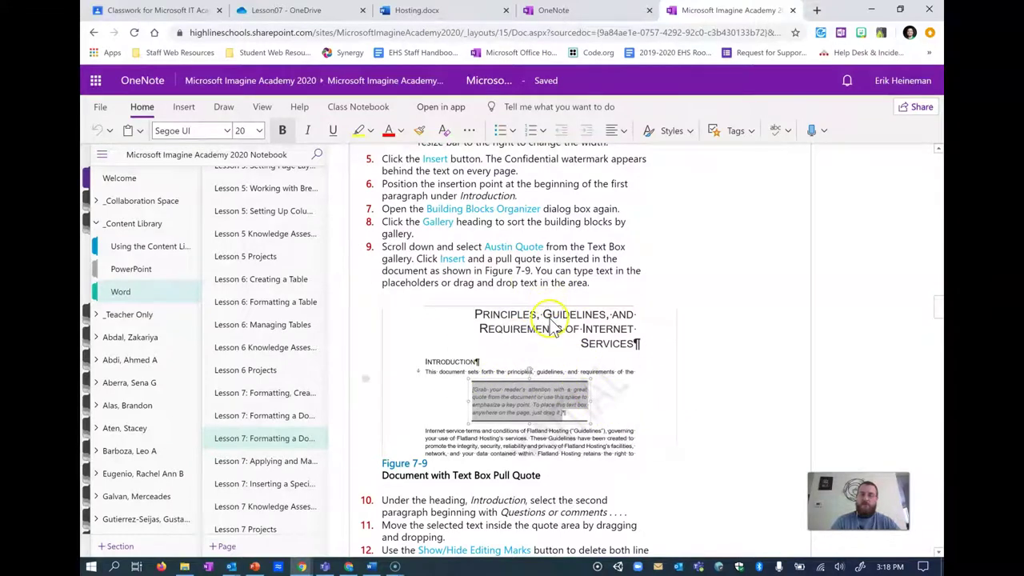
{"action": "scroll", "coordinate": [548, 304], "scroll_direction": "down", "scroll_amount": 3}
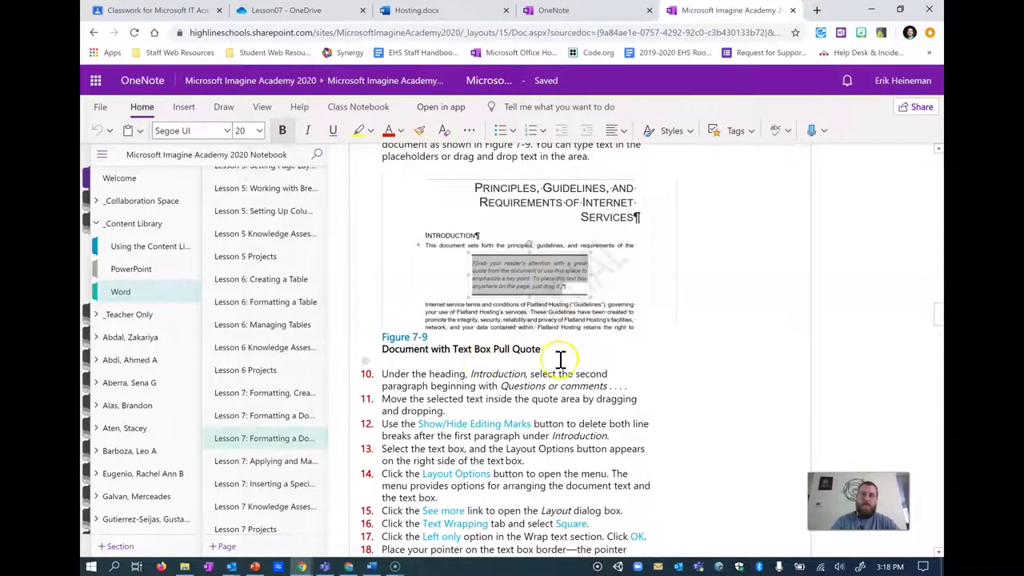
{"action": "scroll", "coordinate": [539, 366], "scroll_direction": "down", "scroll_amount": 6}
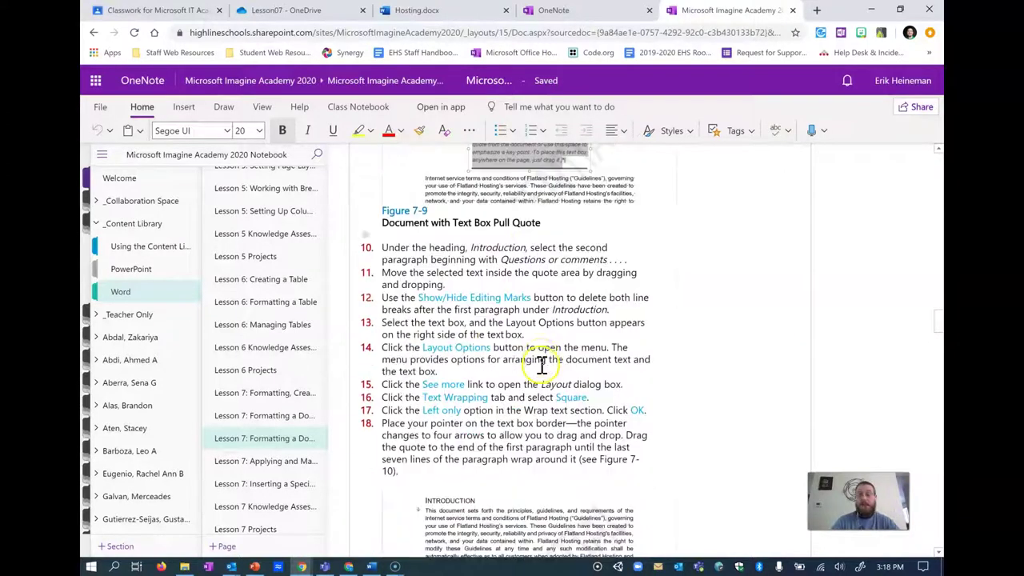
{"action": "scroll", "coordinate": [538, 312], "scroll_direction": "down", "scroll_amount": 8}
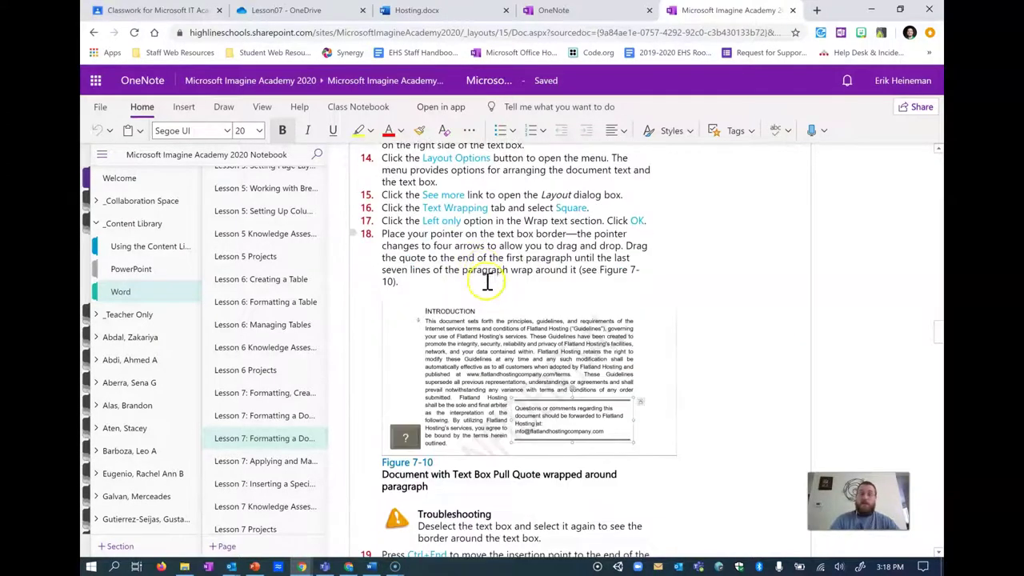
{"action": "scroll", "coordinate": [484, 292], "scroll_direction": "down", "scroll_amount": 10}
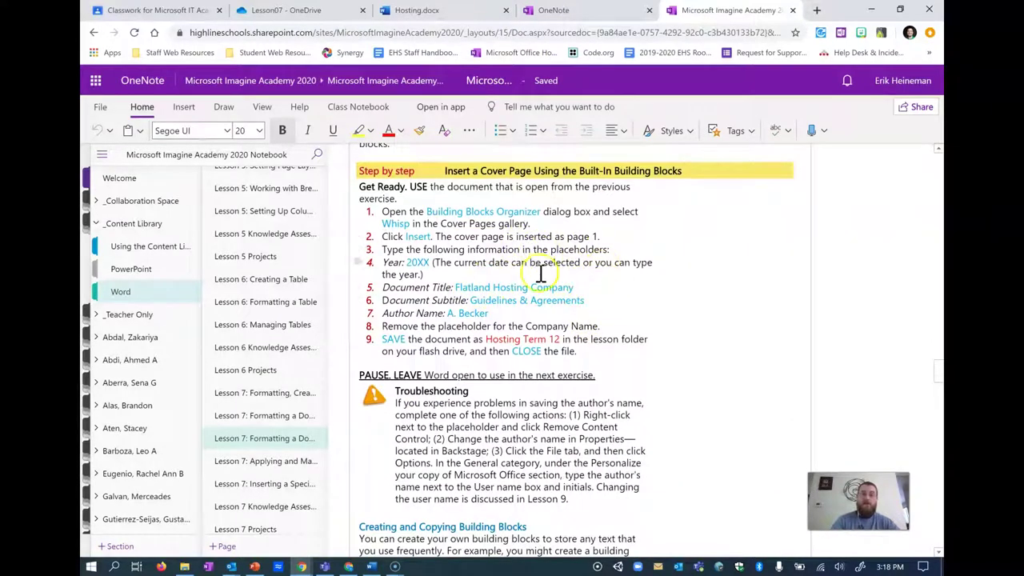
{"action": "left_click", "coordinate": [493, 13]}
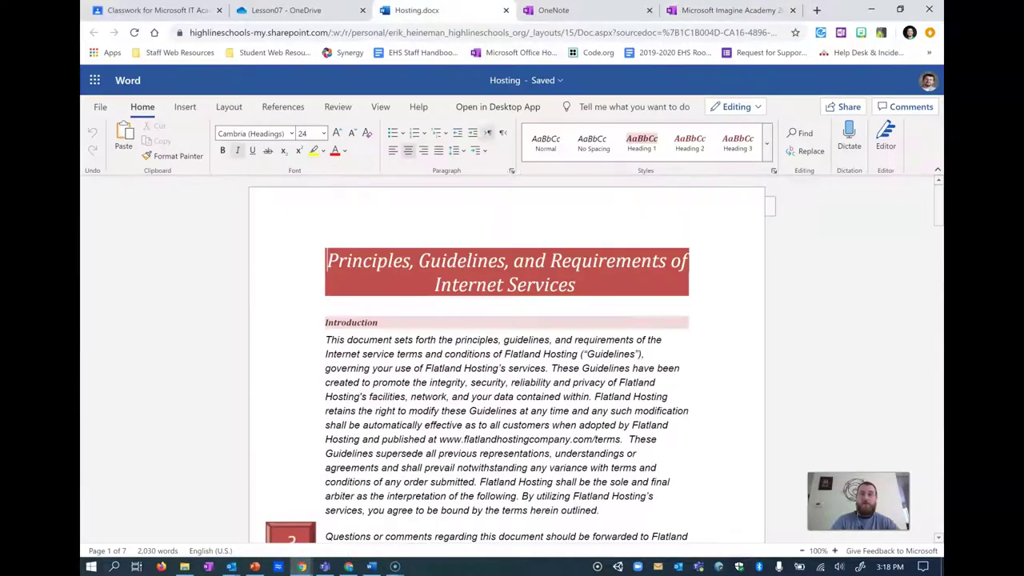
- Glance at the OneNote notes, then start saving a copy of the Hosting document elsewhere
{"action": "left_click", "coordinate": [748, 11]}
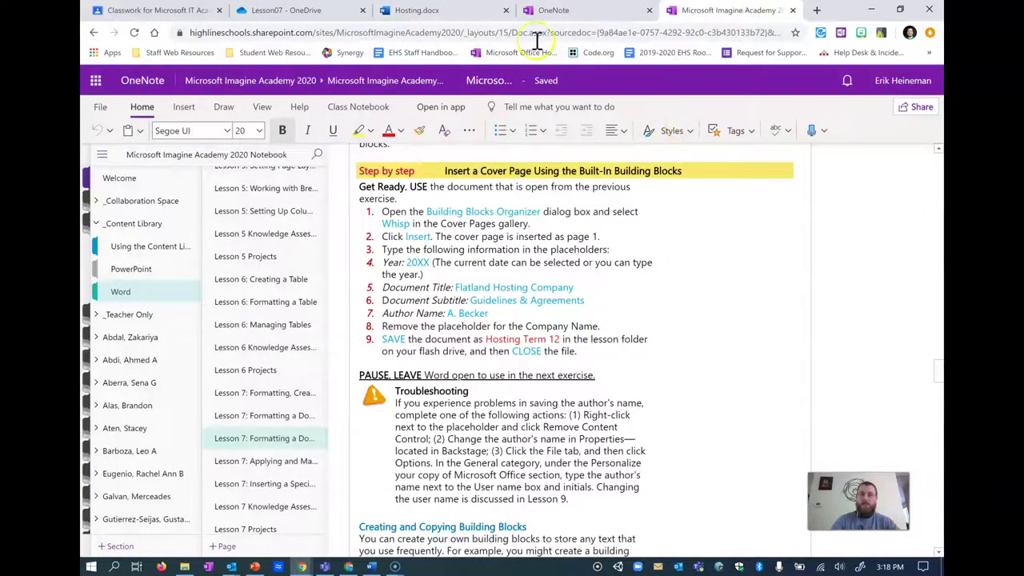
{"action": "left_click", "coordinate": [416, 10]}
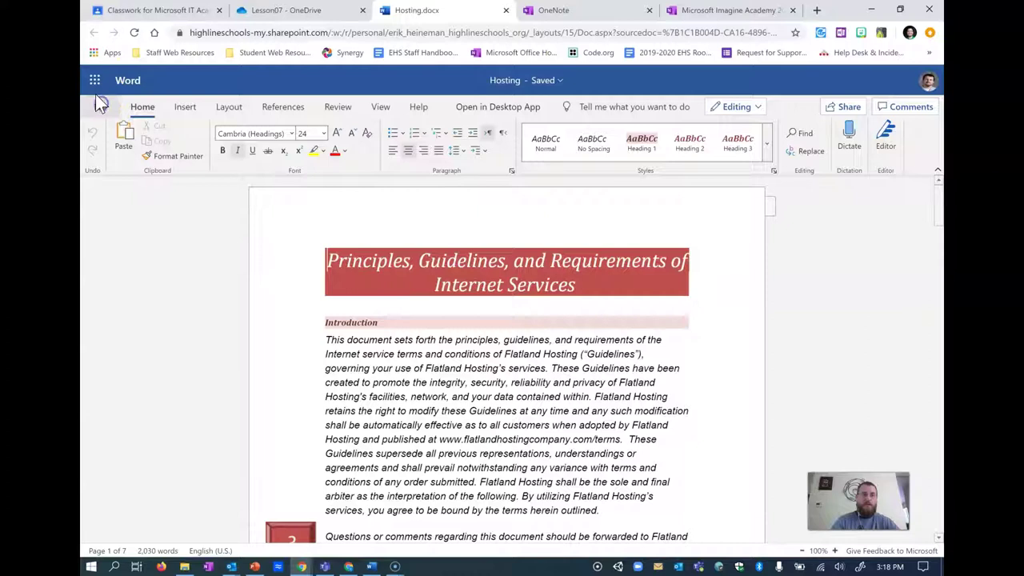
{"action": "left_click", "coordinate": [99, 106]}
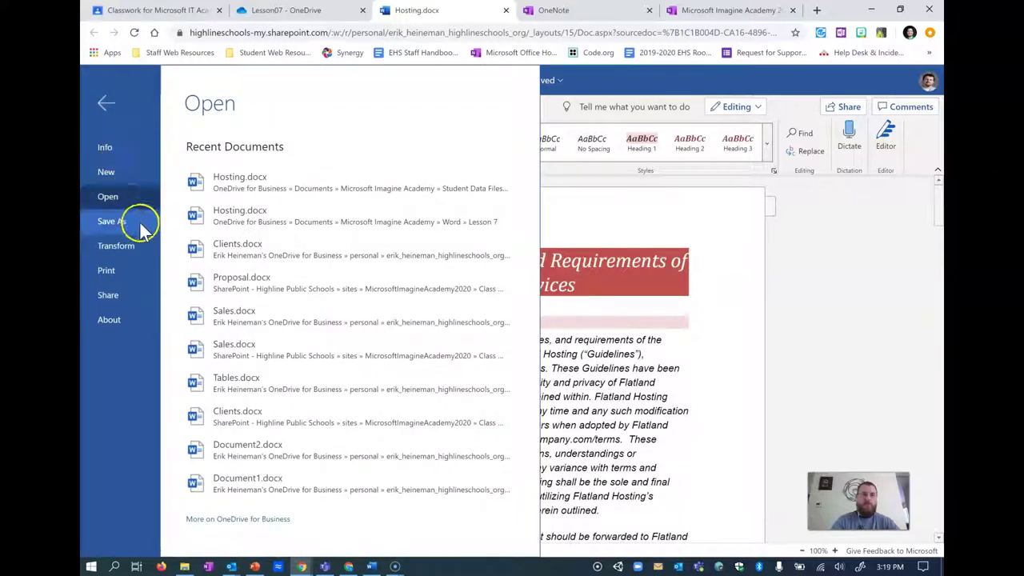
{"action": "left_click", "coordinate": [116, 221]}
{"action": "left_click", "coordinate": [294, 146]}
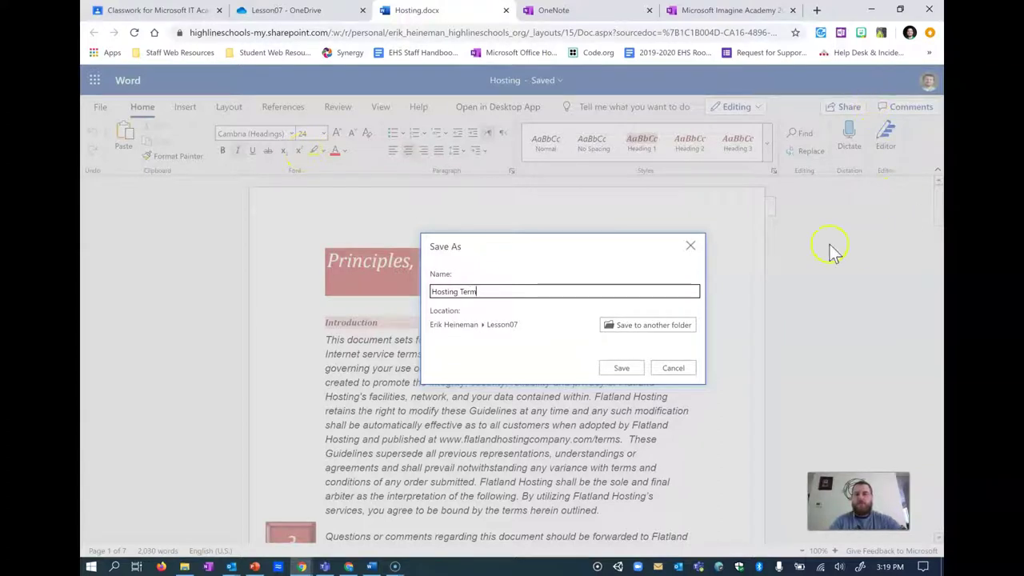
{"action": "left_click", "coordinate": [653, 324]}
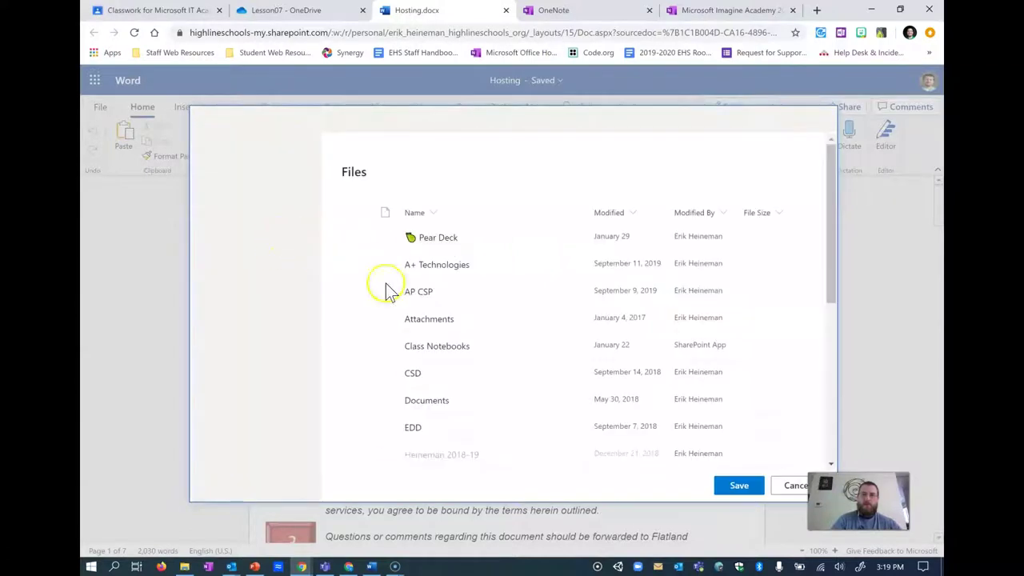
- Create a Lesson 7 folder under Microsoft Imagine Academy > Word and save Hosting Term there
{"action": "scroll", "coordinate": [450, 271], "scroll_direction": "down", "scroll_amount": 2}
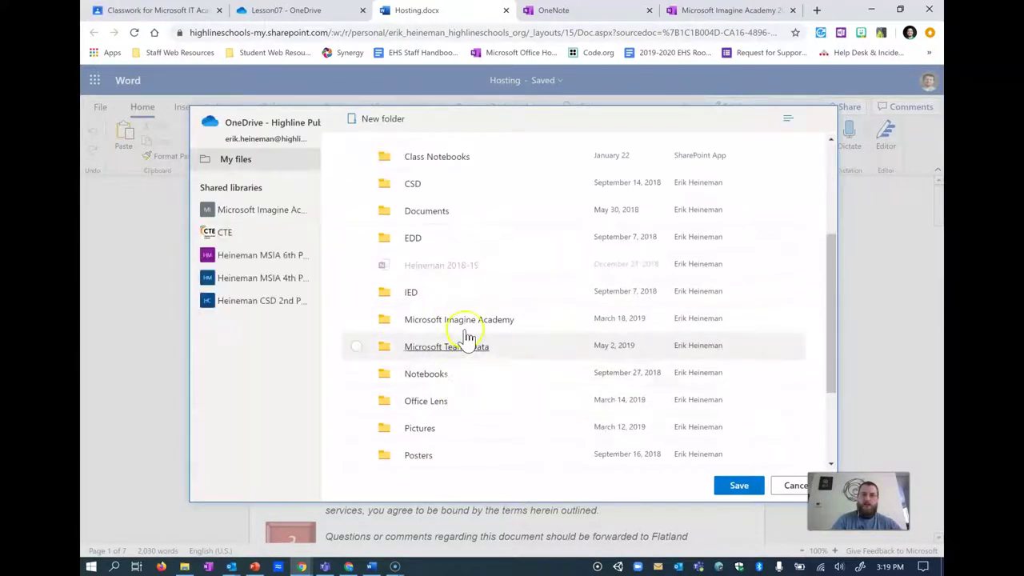
{"action": "left_click", "coordinate": [466, 321]}
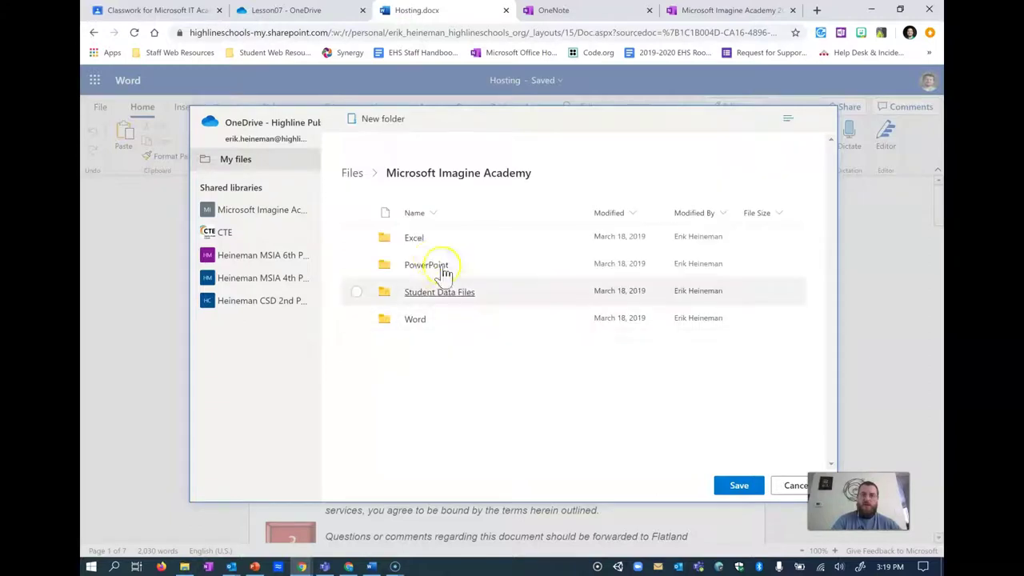
{"action": "left_click", "coordinate": [421, 320]}
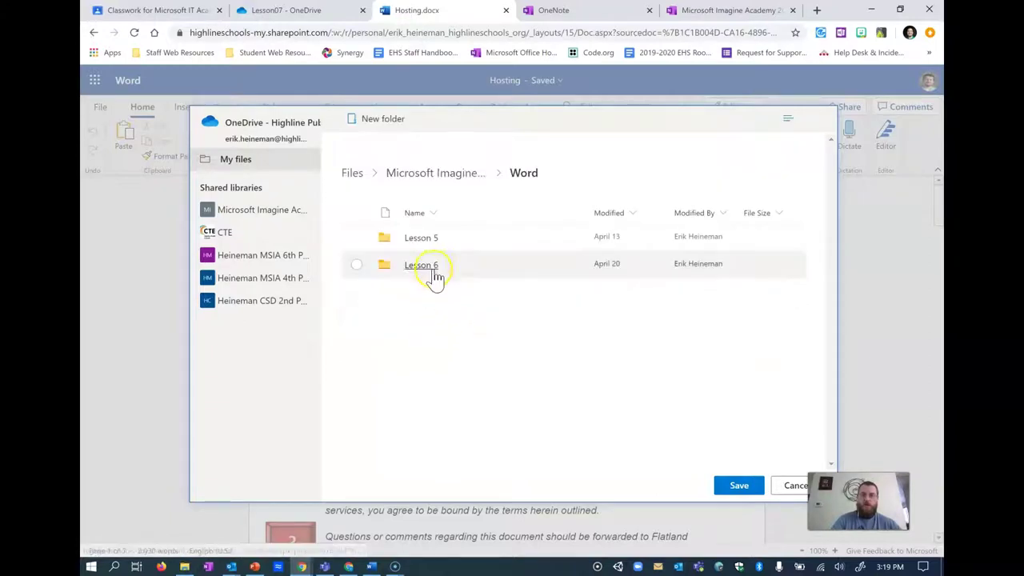
{"action": "left_click", "coordinate": [398, 120]}
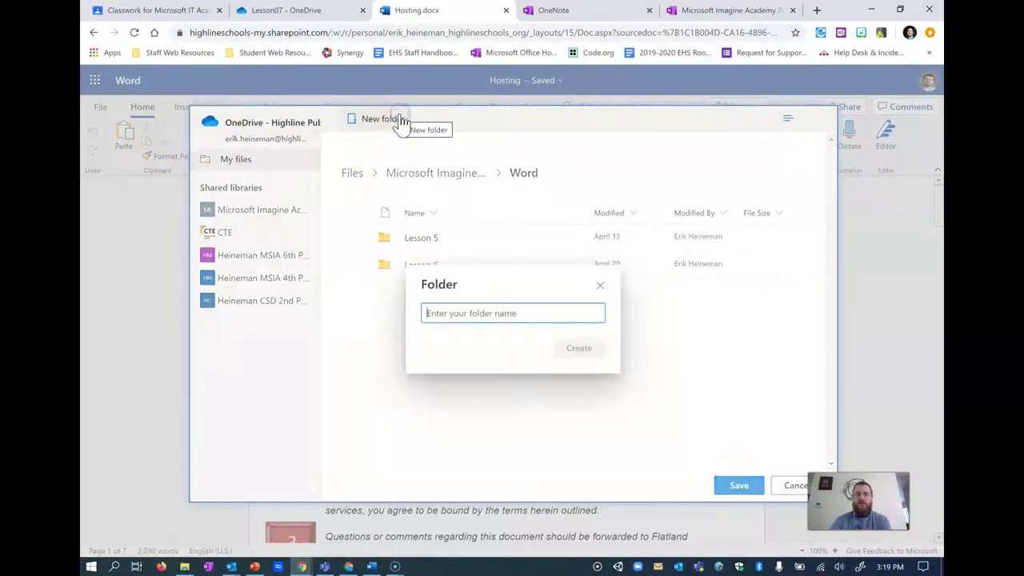
{"action": "type", "text": "L"}
{"action": "key", "text": "BackSpace"}
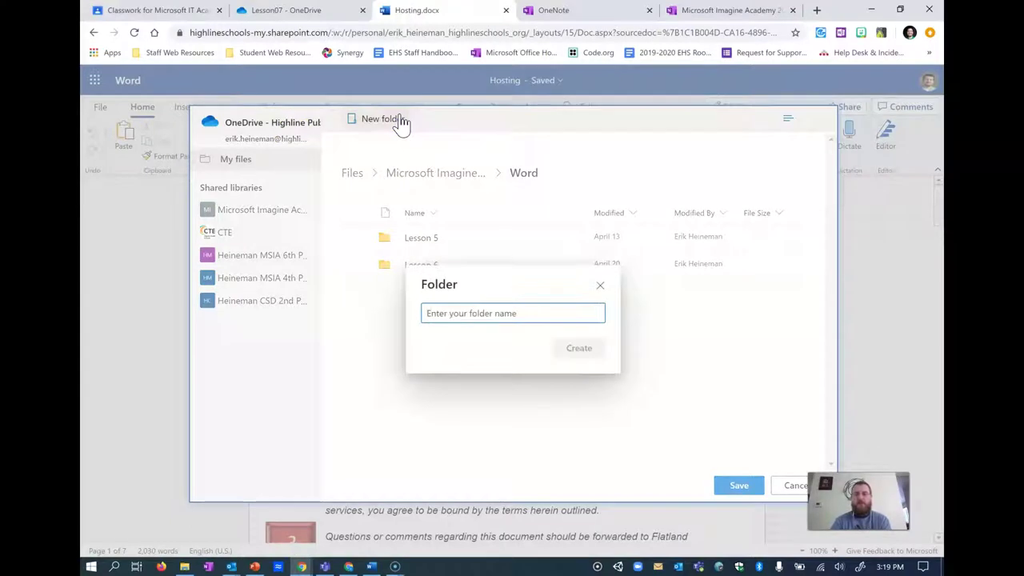
{"action": "type", "text": "Lesson 7"}
{"action": "key", "text": "Return"}
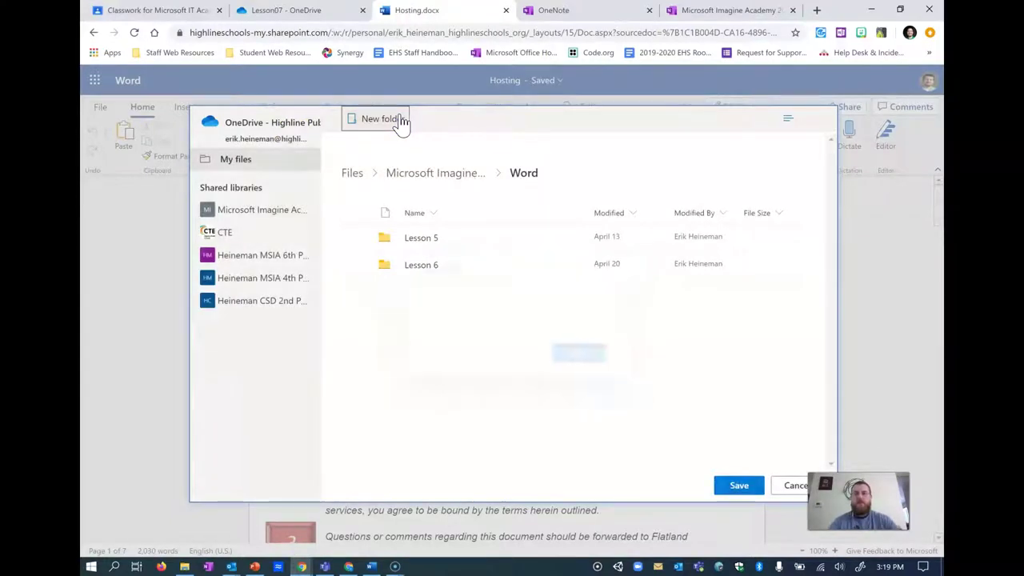
{"action": "left_click", "coordinate": [413, 293]}
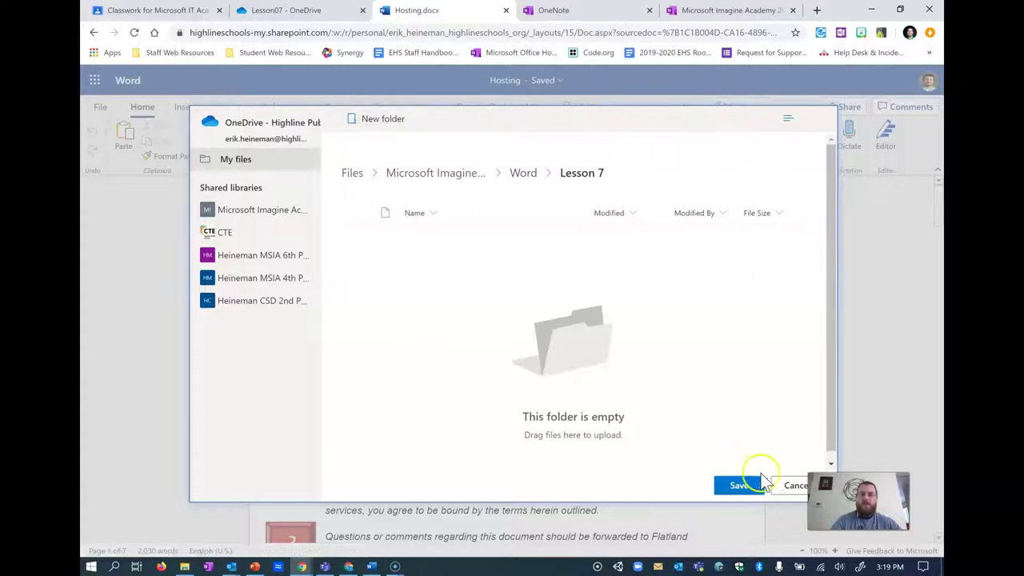
{"action": "left_click", "coordinate": [730, 486]}
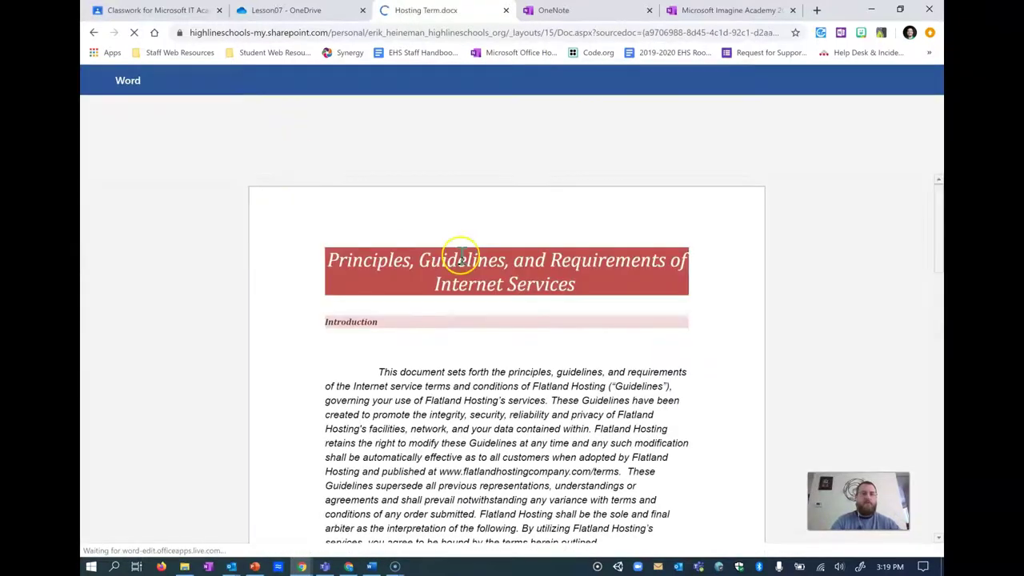
- Scroll through OneNote's Insert a Cover Page steps, then go back to Hosting Term.docx
{"action": "left_click", "coordinate": [752, 10]}
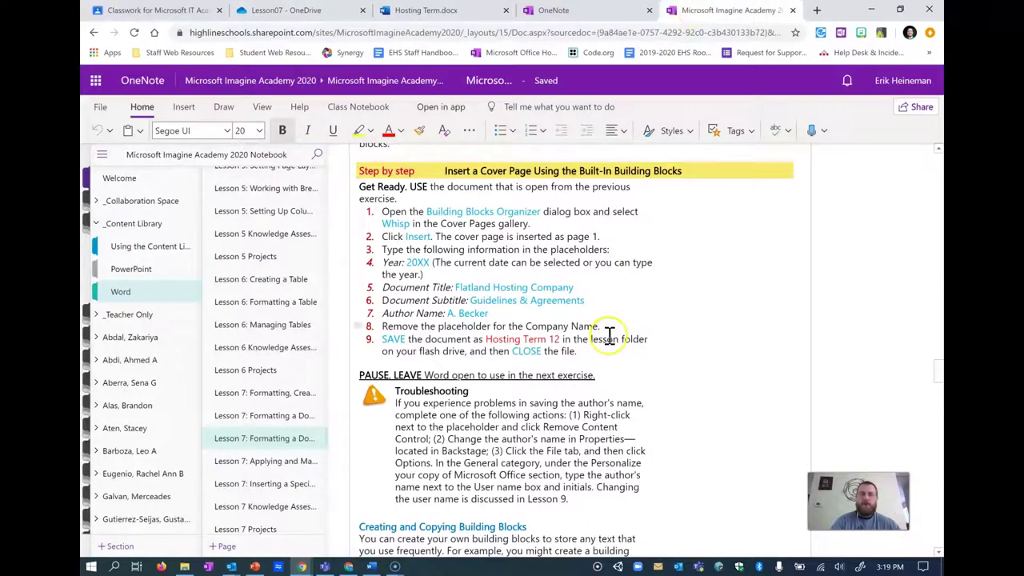
{"action": "scroll", "coordinate": [609, 335], "scroll_direction": "down", "scroll_amount": 1}
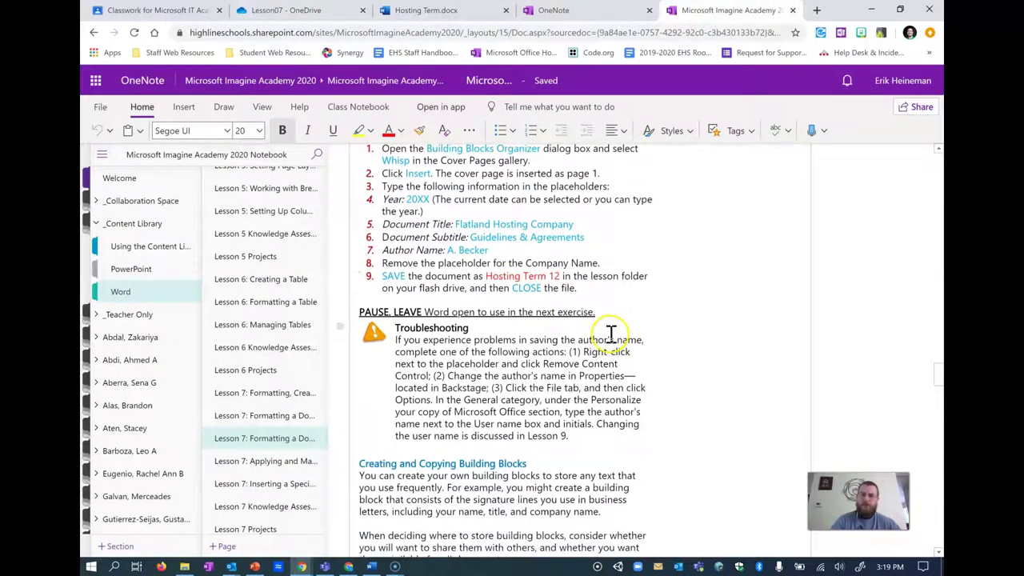
{"action": "scroll", "coordinate": [611, 334], "scroll_direction": "up", "scroll_amount": 3}
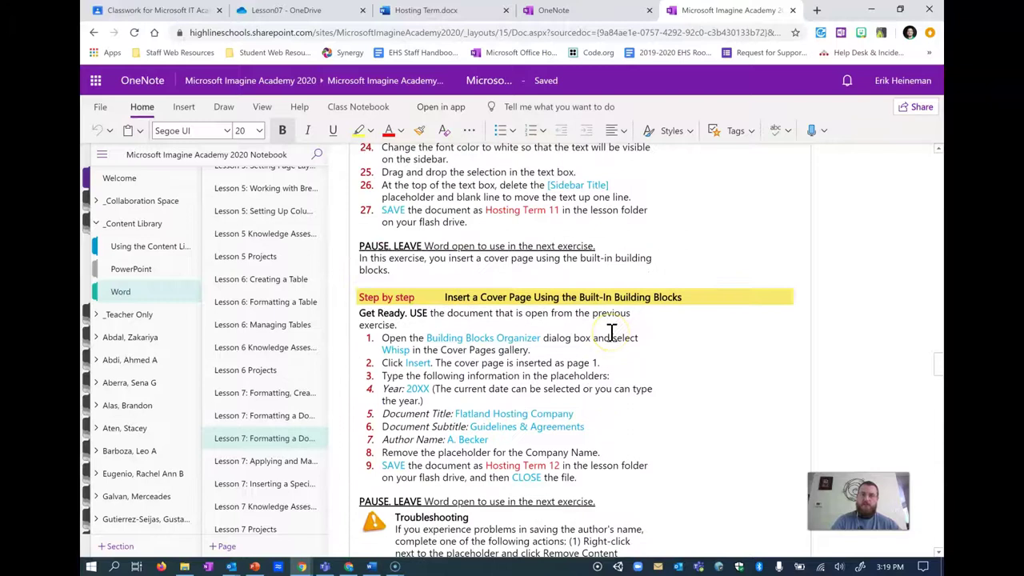
{"action": "scroll", "coordinate": [610, 334], "scroll_direction": "up", "scroll_amount": 3}
{"action": "scroll", "coordinate": [610, 335], "scroll_direction": "down", "scroll_amount": 2}
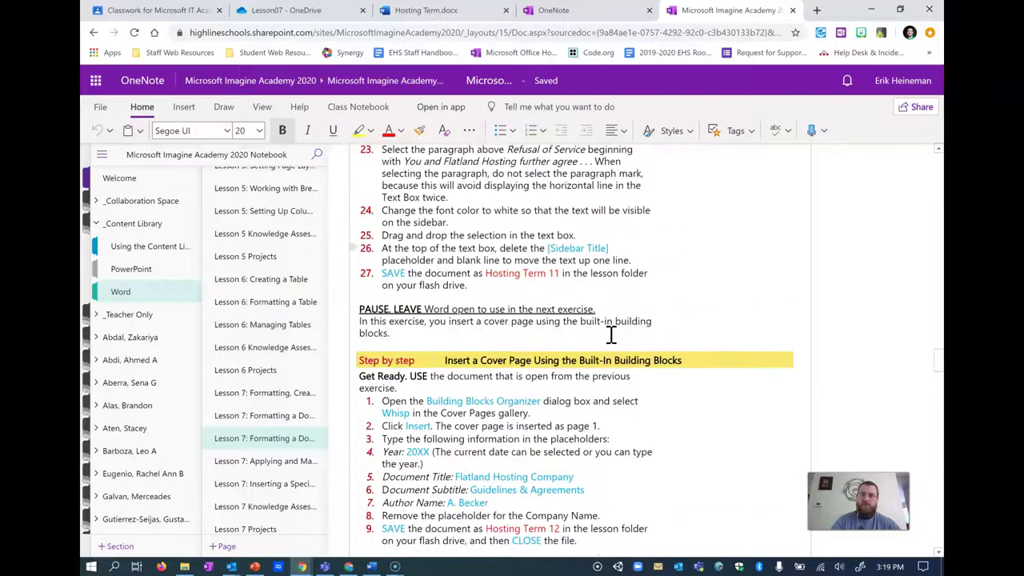
{"action": "scroll", "coordinate": [610, 334], "scroll_direction": "down", "scroll_amount": 2}
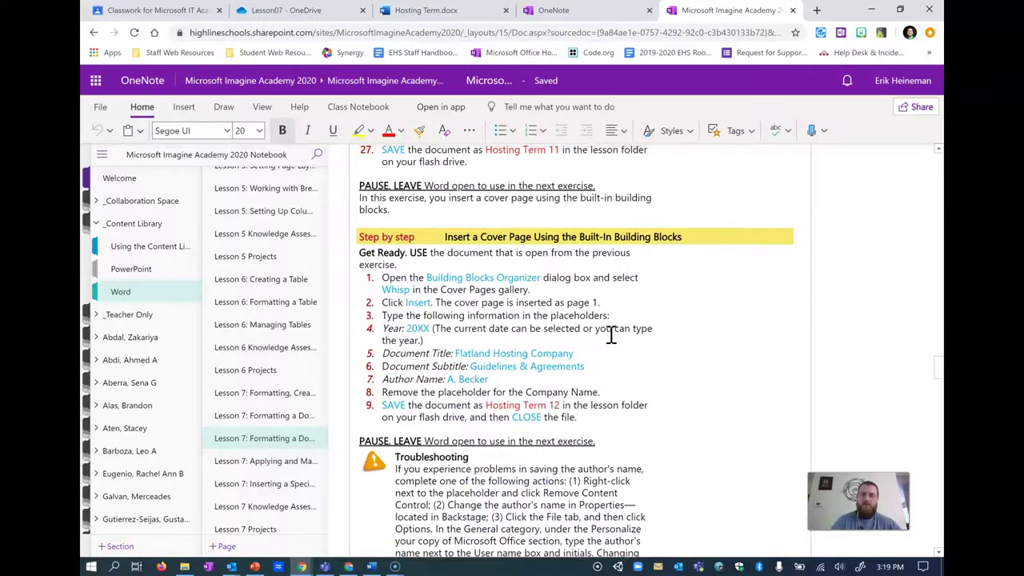
{"action": "scroll", "coordinate": [610, 334], "scroll_direction": "up", "scroll_amount": 6}
{"action": "scroll", "coordinate": [610, 335], "scroll_direction": "up", "scroll_amount": 2}
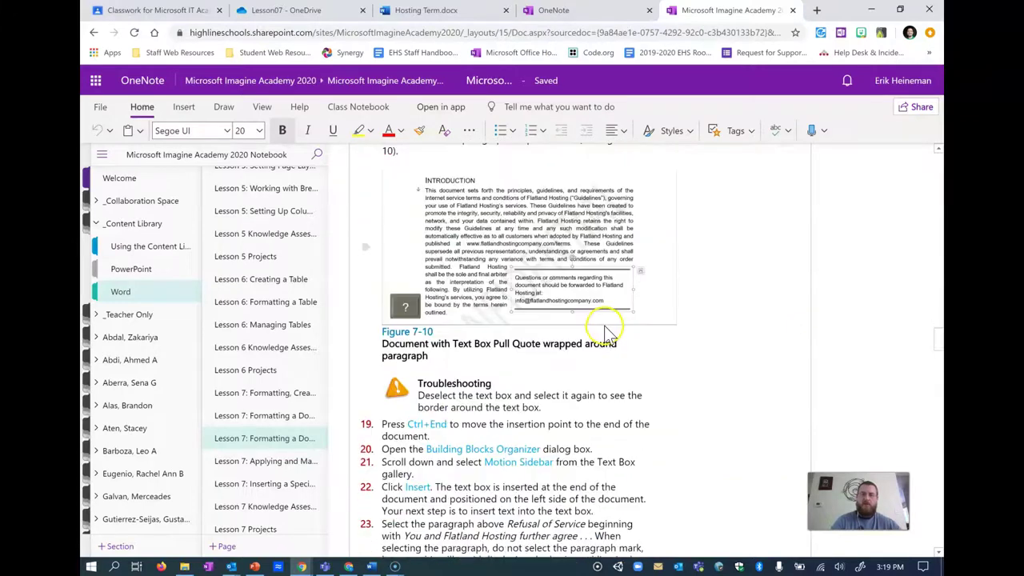
{"action": "scroll", "coordinate": [608, 328], "scroll_direction": "down", "scroll_amount": 8}
{"action": "scroll", "coordinate": [606, 320], "scroll_direction": "down", "scroll_amount": 10}
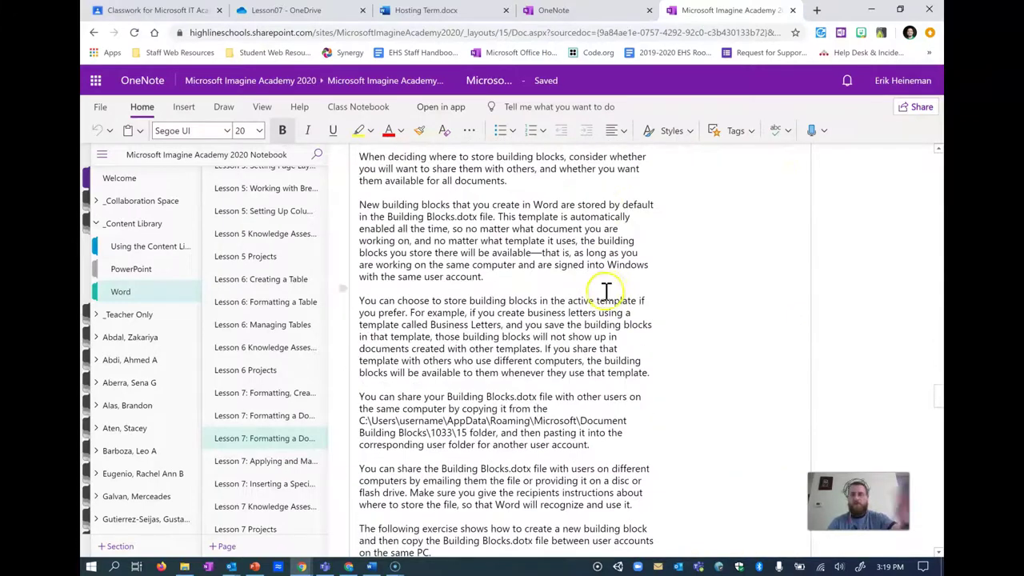
{"action": "scroll", "coordinate": [611, 286], "scroll_direction": "up", "scroll_amount": 8}
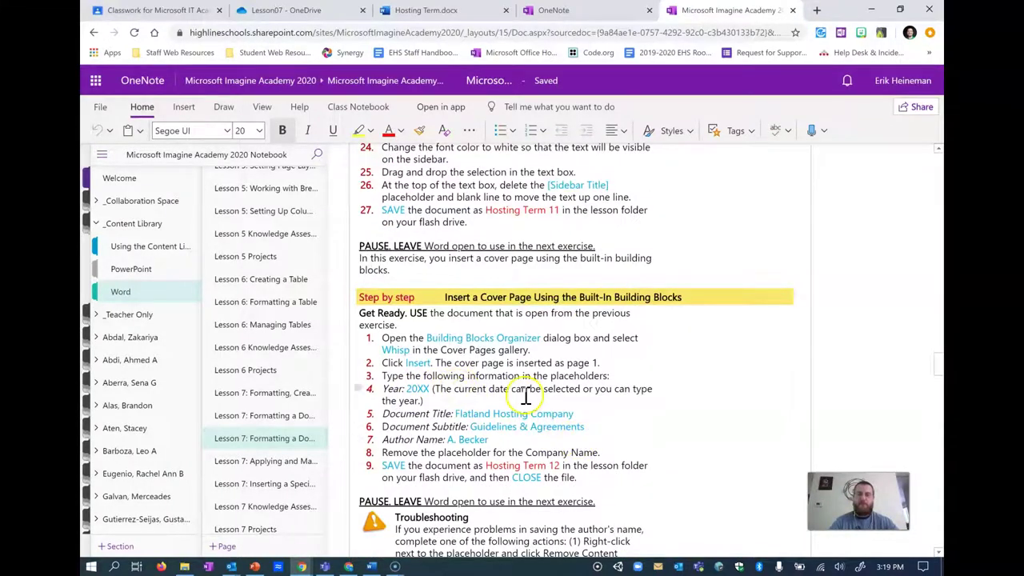
{"action": "scroll", "coordinate": [480, 368], "scroll_direction": "down", "scroll_amount": 1}
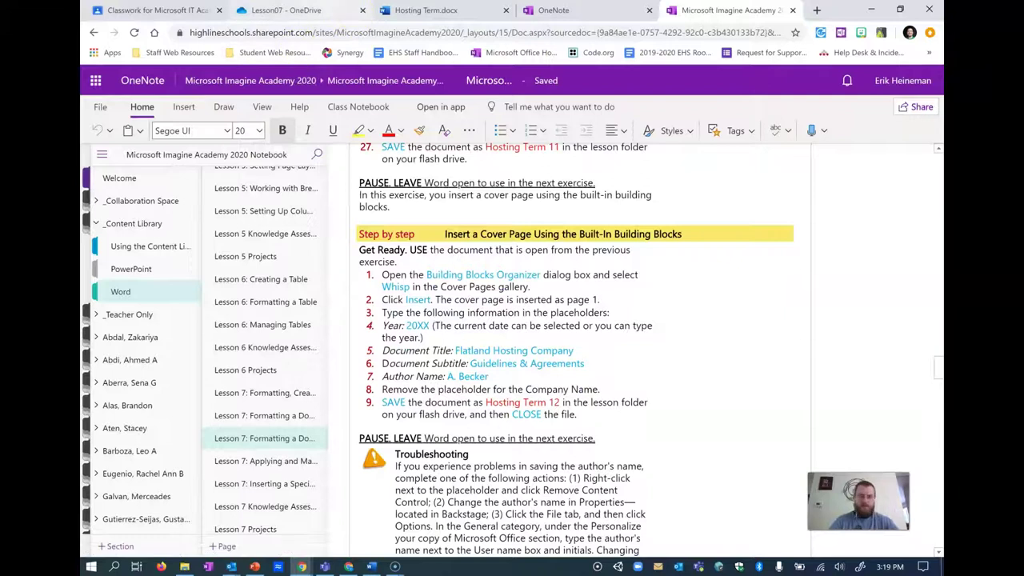
{"action": "left_click", "coordinate": [404, 11]}
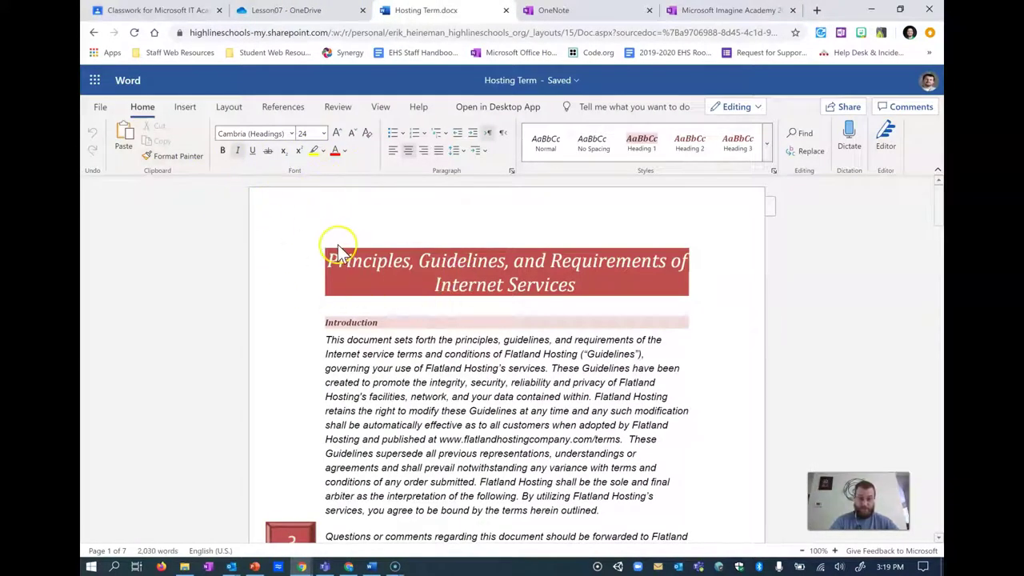
- Insert a page break above the Principles title to create a blank first page
{"action": "left_click", "coordinate": [185, 107]}
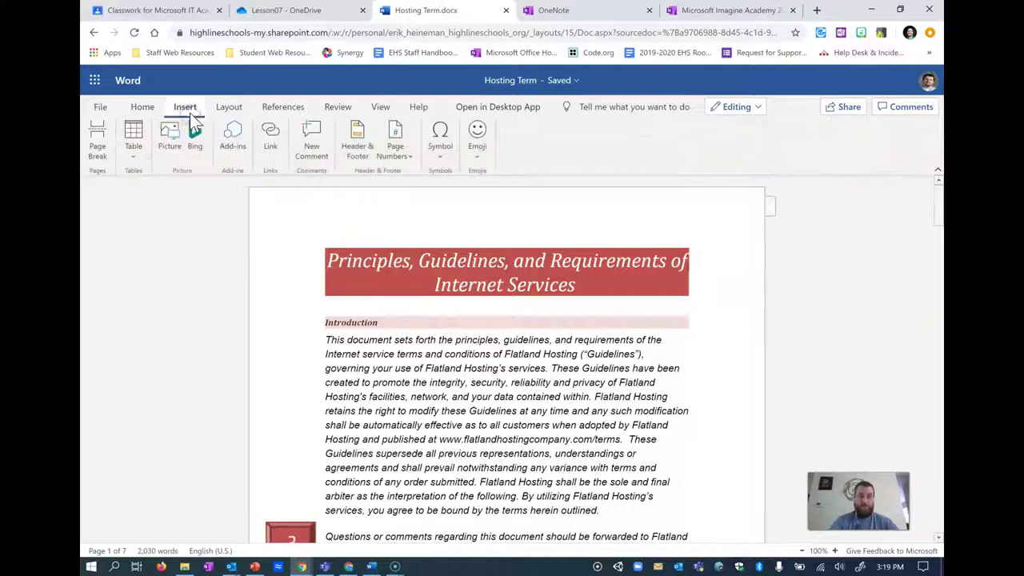
{"action": "left_click", "coordinate": [97, 137]}
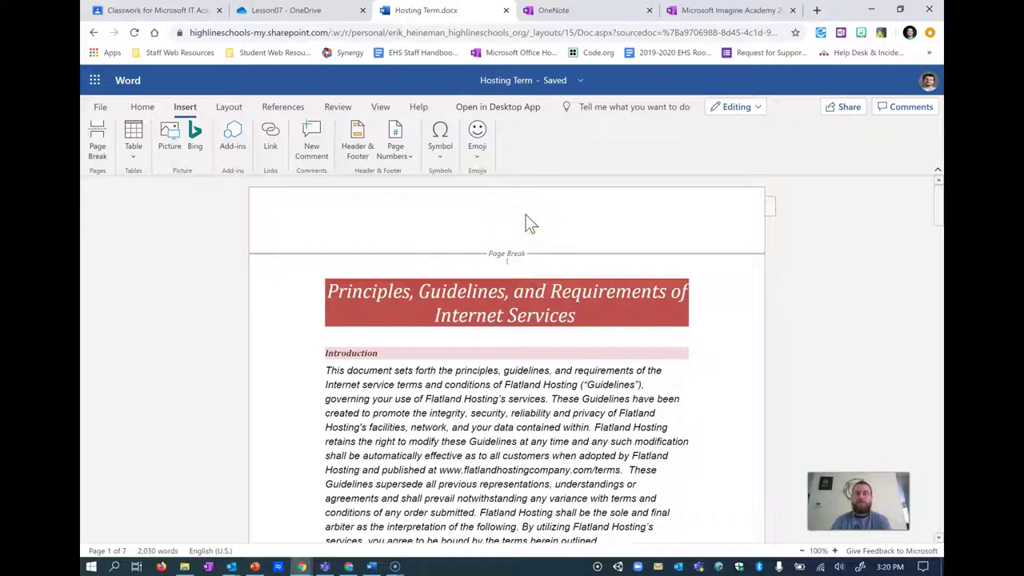
{"action": "key", "text": "Return"}
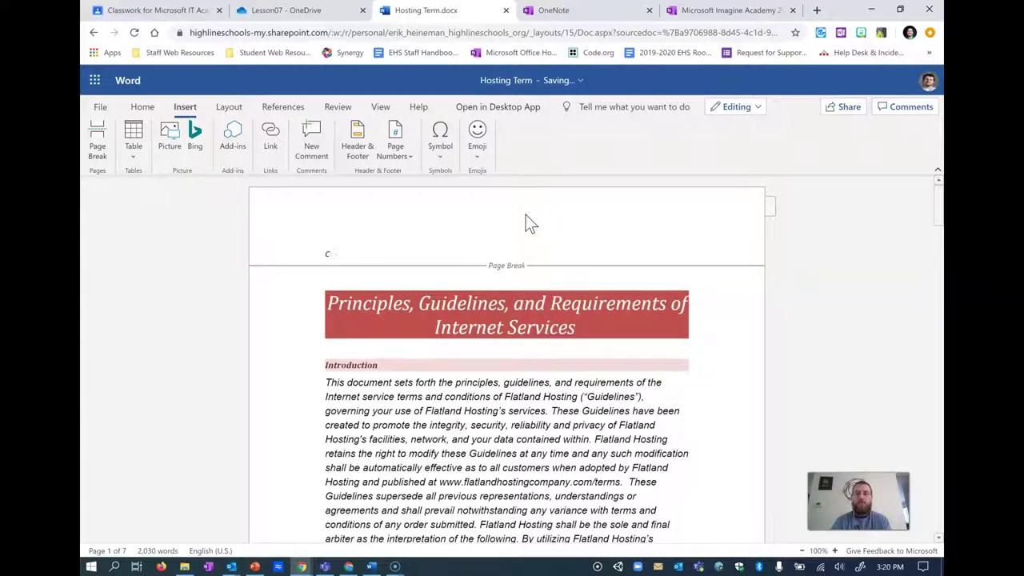
{"action": "key", "text": "BackSpace"}
{"action": "left_click", "coordinate": [543, 236]}
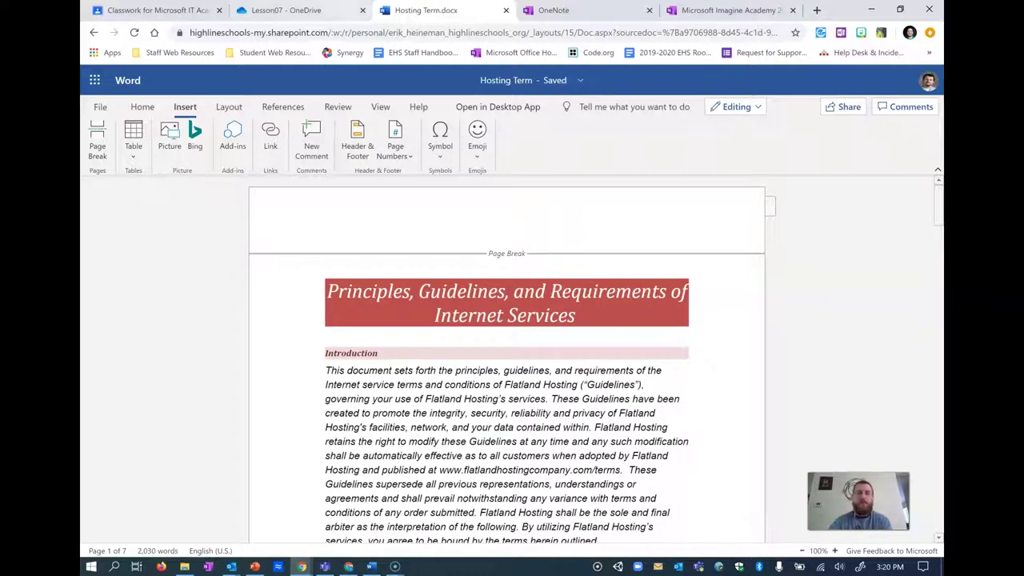
{"action": "left_click", "coordinate": [300, 10]}
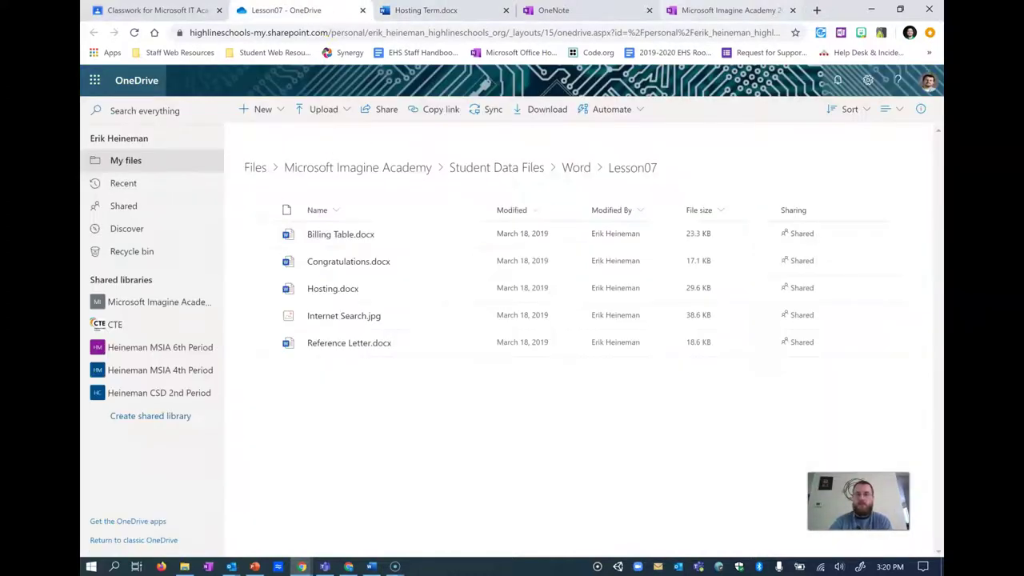
- Bring the OneNote lesson page with the cover page steps back to the front
{"action": "left_click", "coordinate": [724, 9]}
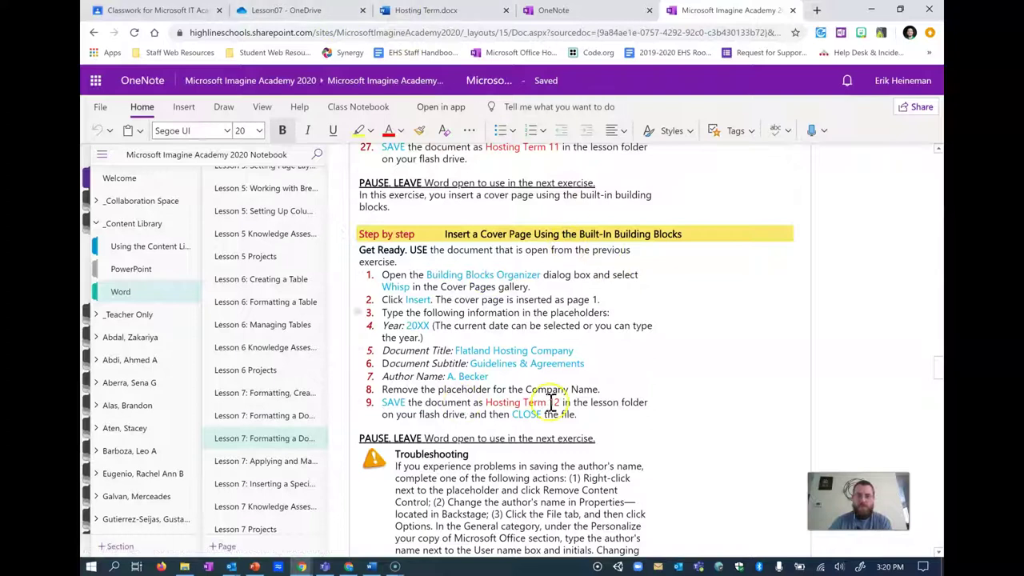
- Recheck the OneNote cover page steps, then return to Hosting Term.docx
{"action": "scroll", "coordinate": [572, 320], "scroll_direction": "down", "scroll_amount": 5}
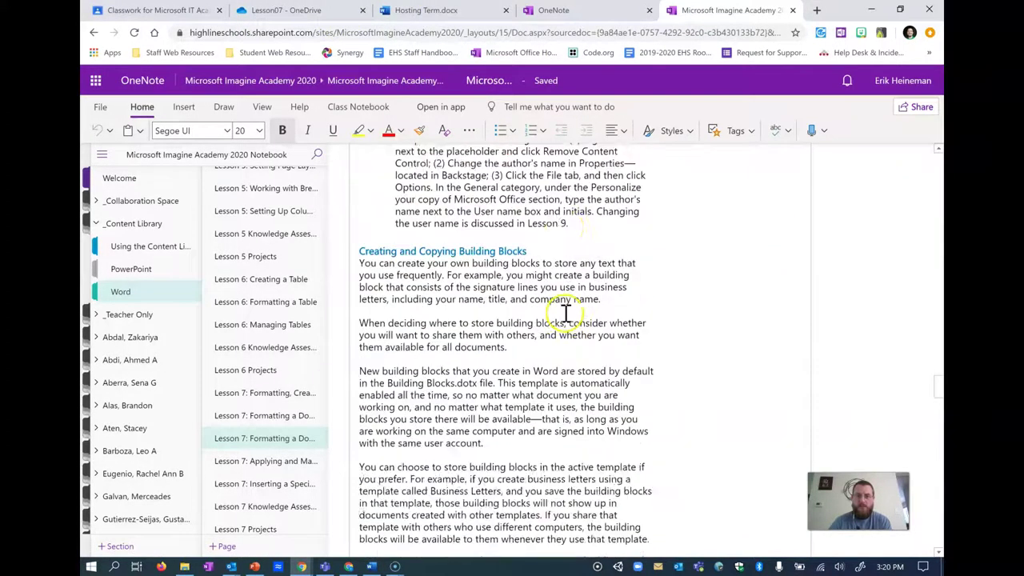
{"action": "scroll", "coordinate": [565, 312], "scroll_direction": "up", "scroll_amount": 5}
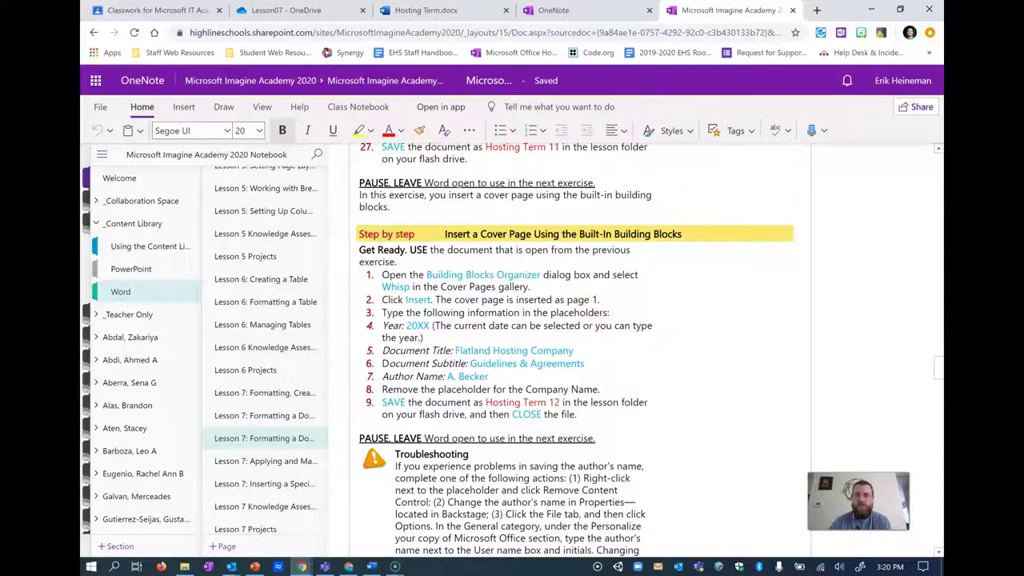
{"action": "left_click", "coordinate": [413, 13]}
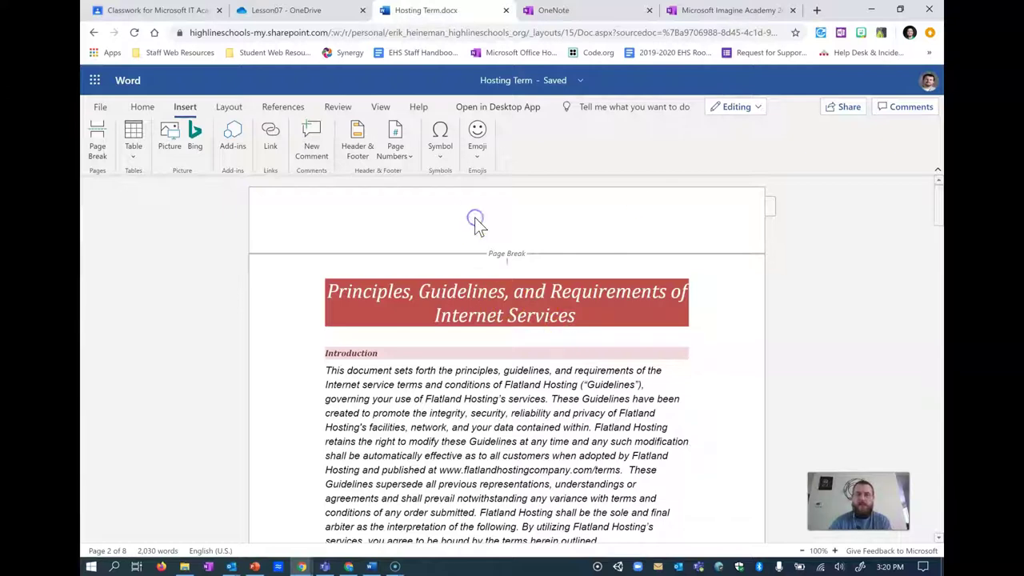
- Type a centred 'Flatland Hosting Company' on the first page and apply the Title style
{"action": "left_click", "coordinate": [141, 108]}
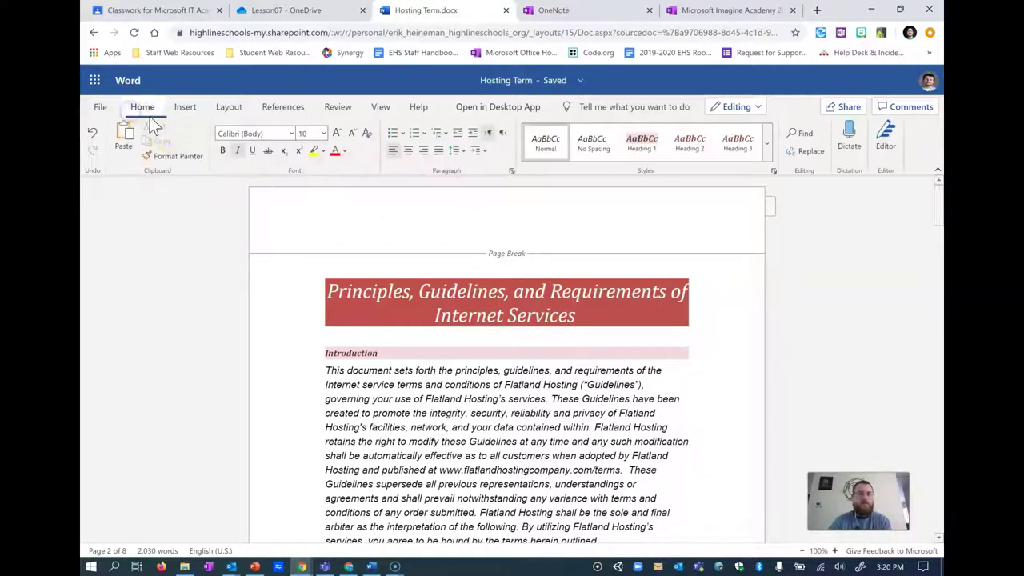
{"action": "left_click", "coordinate": [342, 147]}
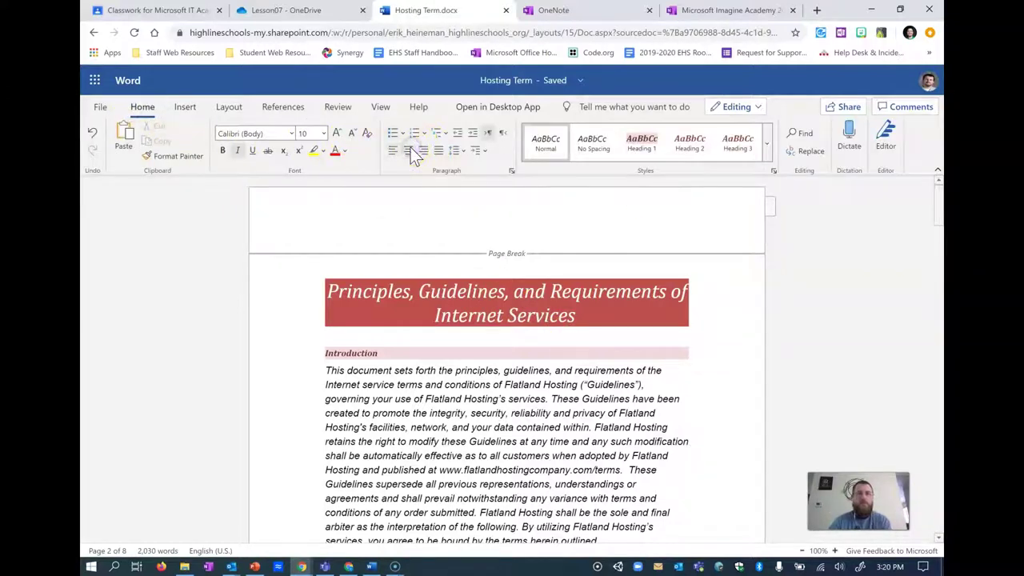
{"action": "type", "text": "Flat"}
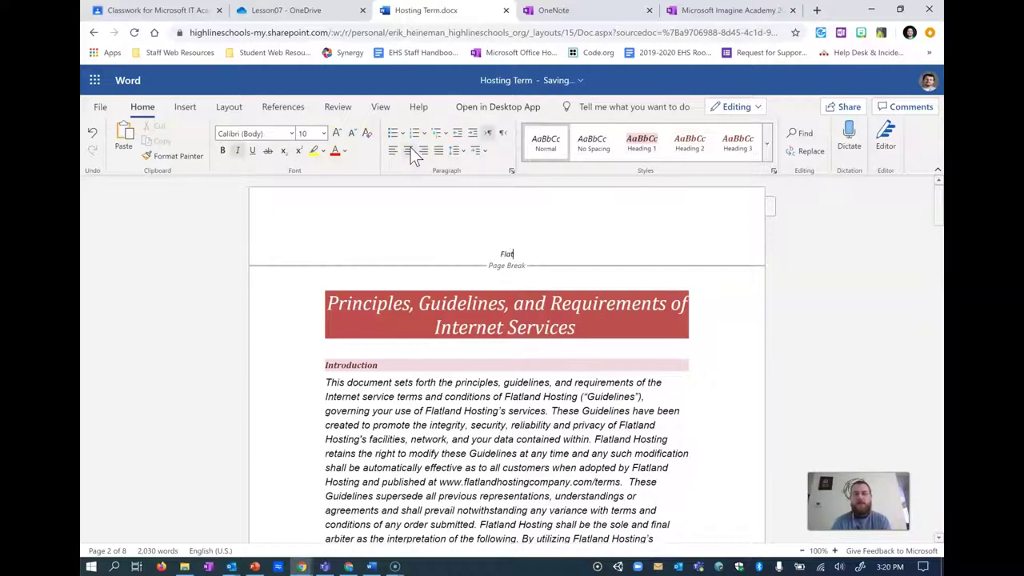
{"action": "type", "text": "land Hosting Company"}
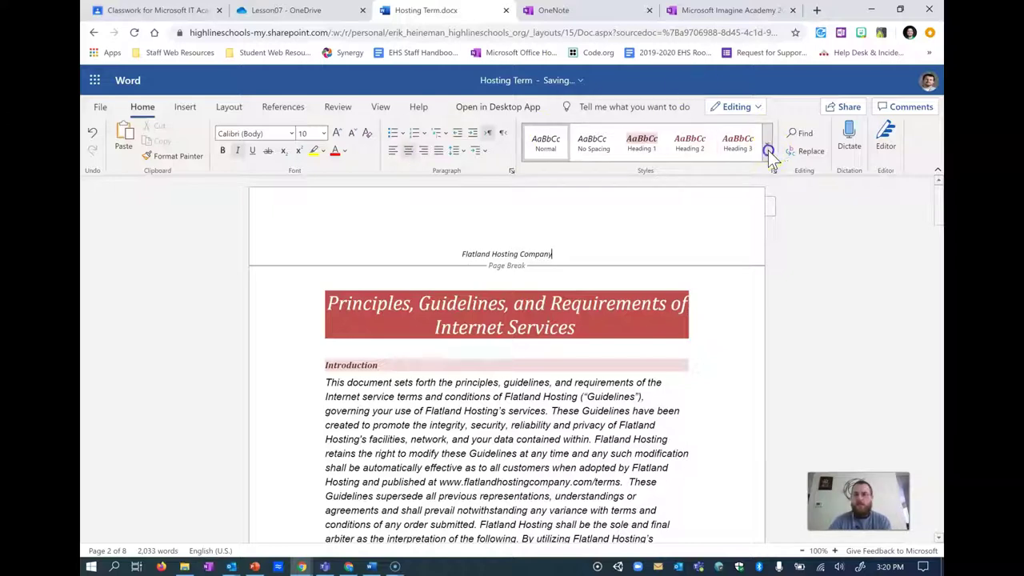
{"action": "left_click", "coordinate": [768, 150]}
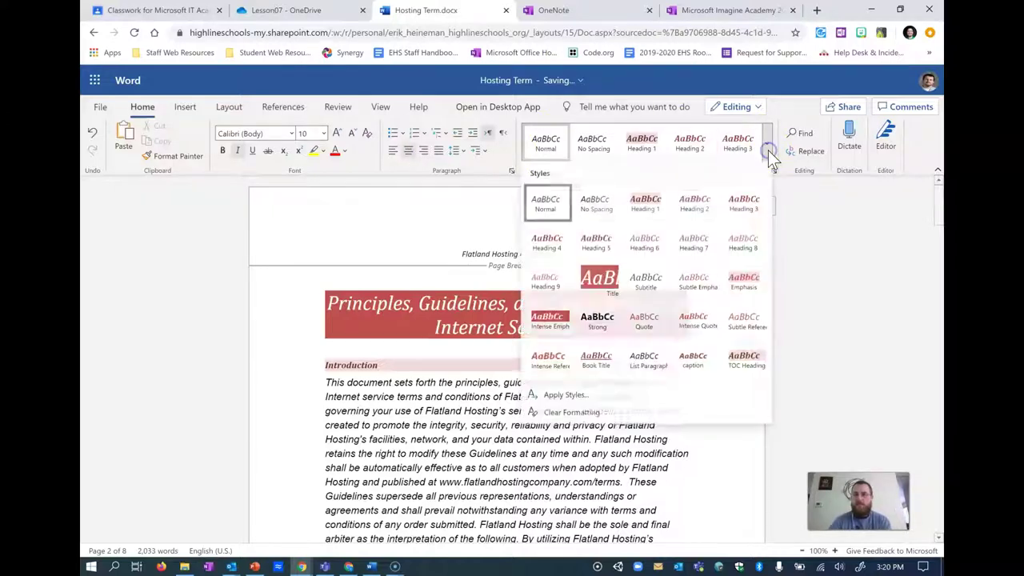
{"action": "left_click", "coordinate": [590, 290]}
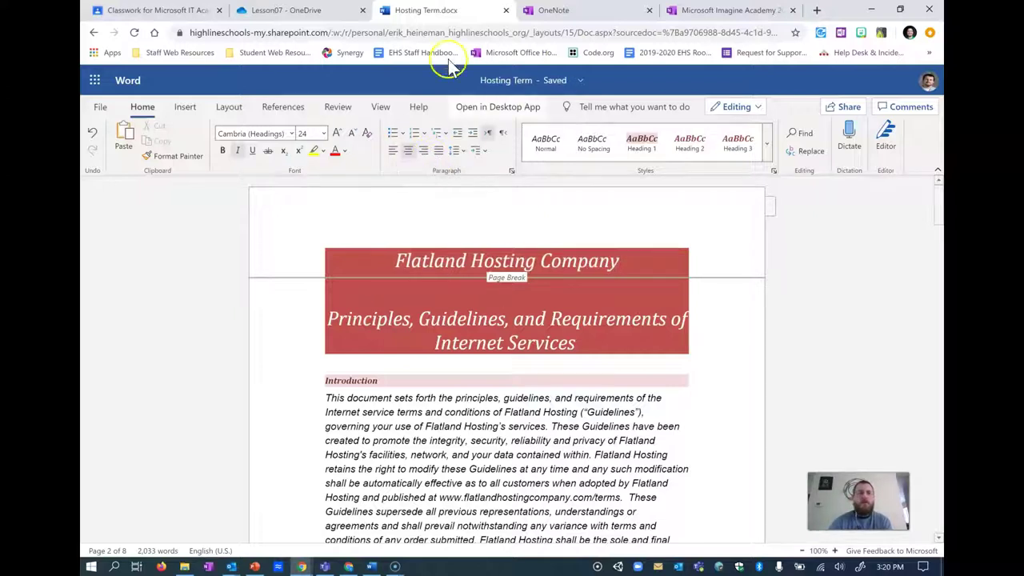
{"action": "left_click", "coordinate": [512, 172]}
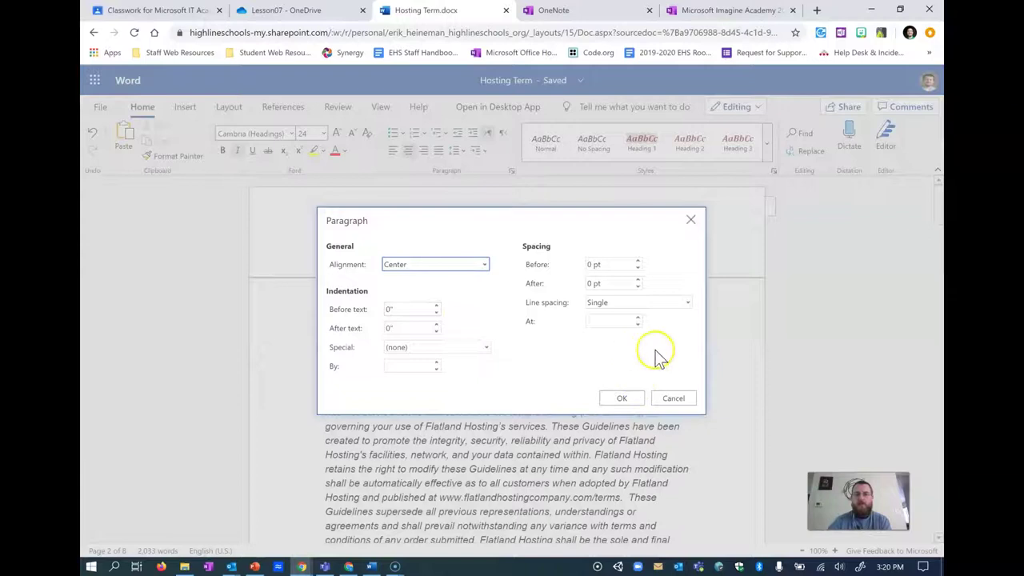
{"action": "left_click", "coordinate": [622, 398]}
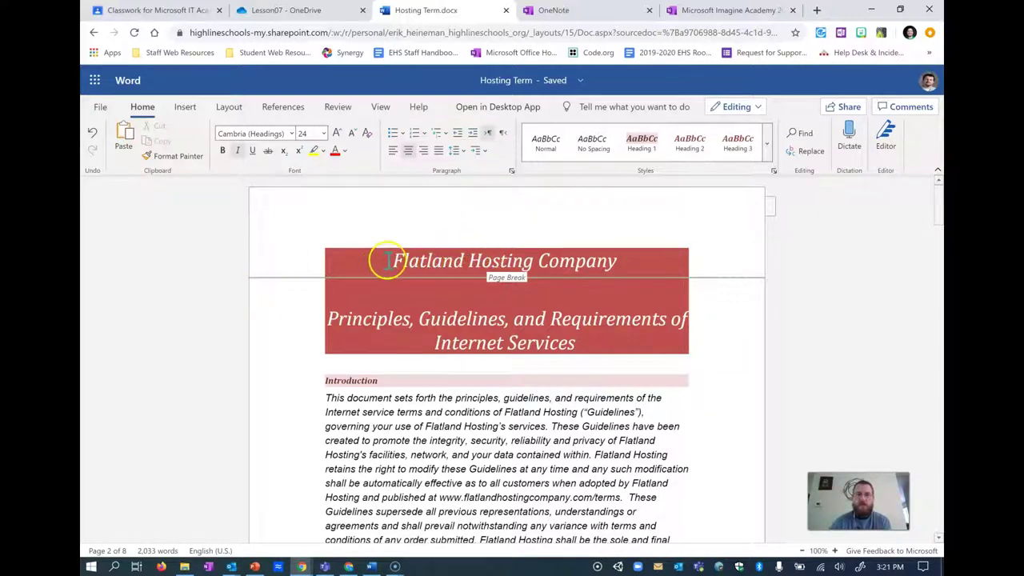
- Reset the empty red-shaded lines above the title to Normal style
{"action": "key", "text": "Return"}
{"action": "key", "text": "Return"}
{"action": "key", "text": "Return"}
{"action": "key", "text": "Return"}
{"action": "key", "text": "Return"}
{"action": "key", "text": "Return"}
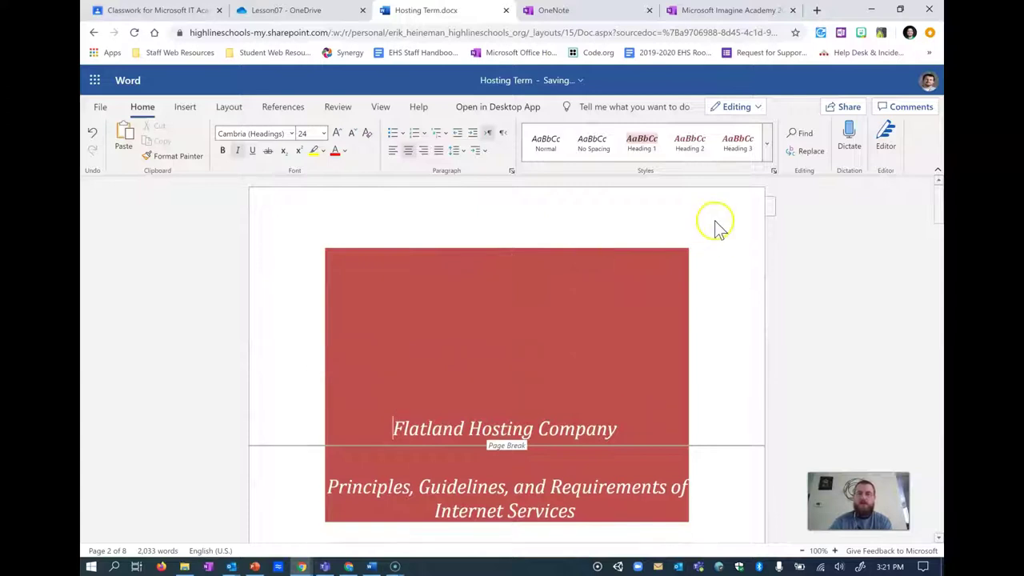
{"action": "scroll", "coordinate": [716, 240], "scroll_direction": "down", "scroll_amount": 3}
{"action": "scroll", "coordinate": [685, 277], "scroll_direction": "up", "scroll_amount": 3}
{"action": "scroll", "coordinate": [686, 286], "scroll_direction": "down", "scroll_amount": 4}
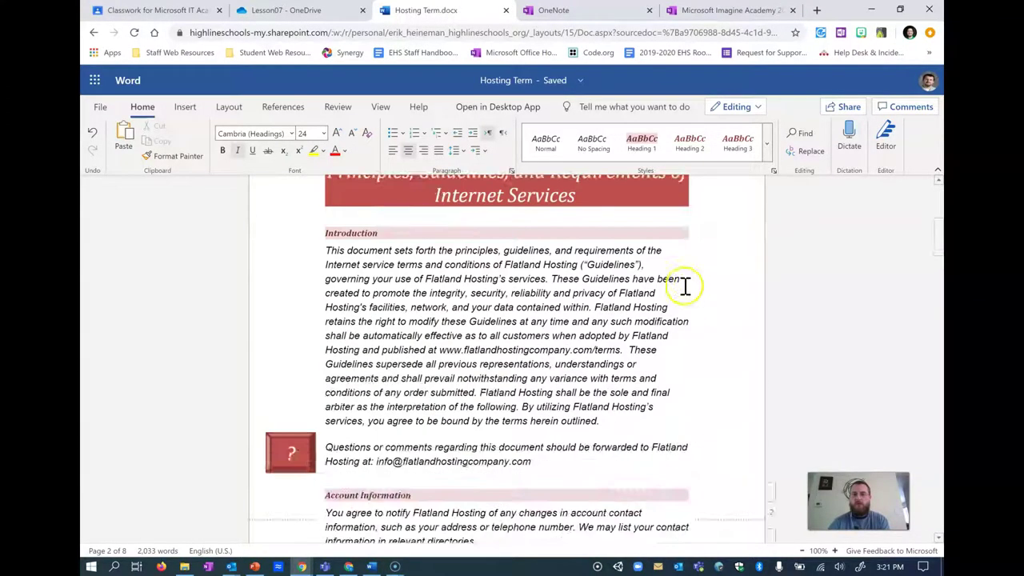
{"action": "scroll", "coordinate": [680, 286], "scroll_direction": "up", "scroll_amount": 3}
{"action": "scroll", "coordinate": [680, 276], "scroll_direction": "up", "scroll_amount": 3}
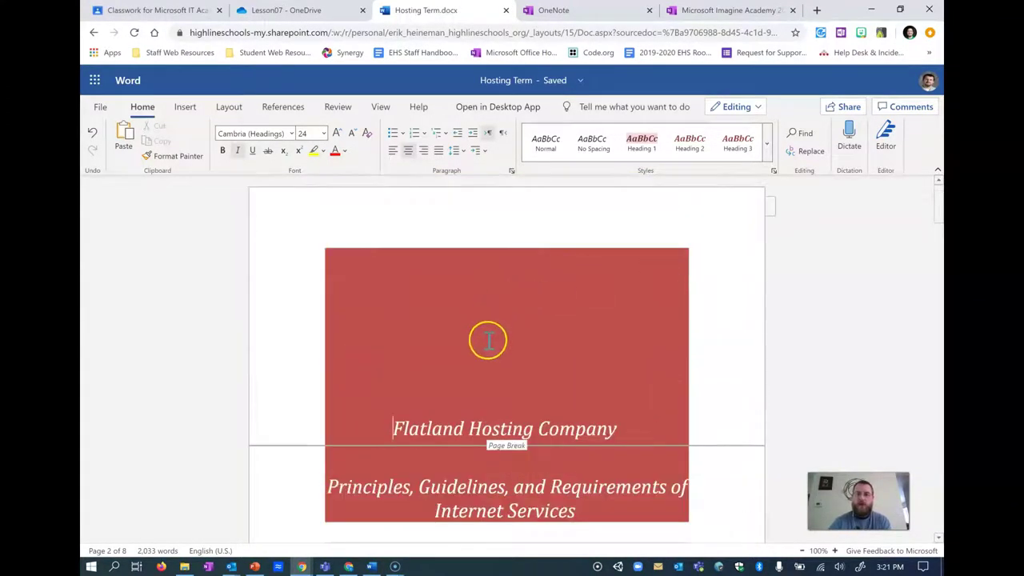
{"action": "type", "text": "F"}
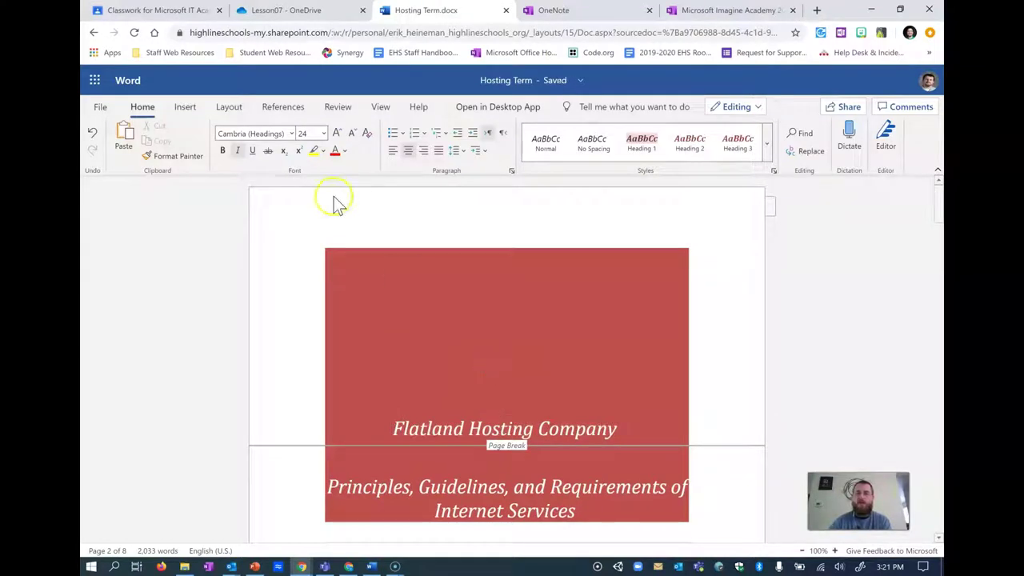
{"action": "left_click", "coordinate": [488, 275]}
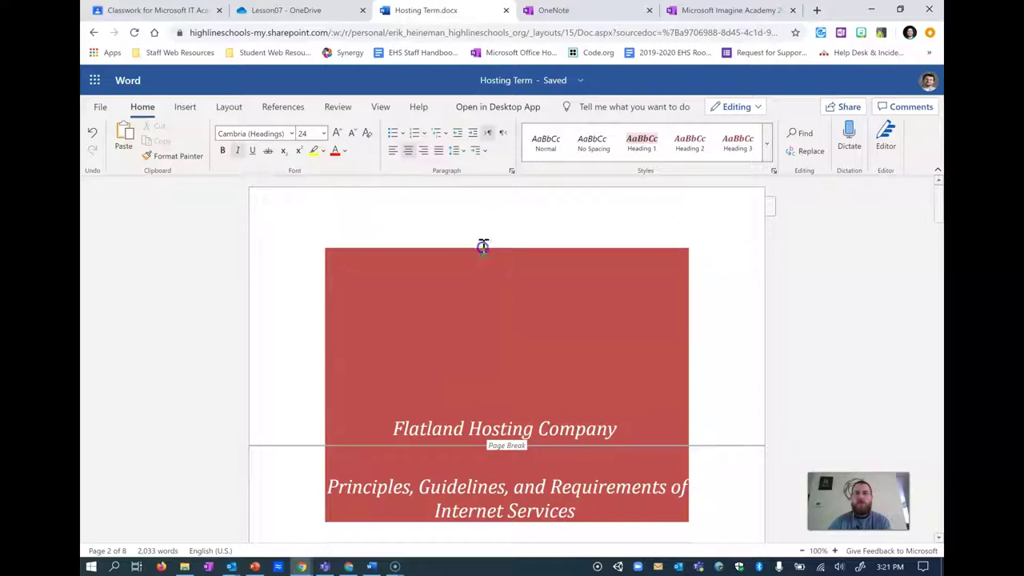
{"action": "mouse_move", "coordinate": [483, 247]}
{"action": "left_mouse_down"}
{"action": "mouse_move", "coordinate": [527, 343]}
{"action": "mouse_move", "coordinate": [531, 402]}
{"action": "left_mouse_up"}
{"action": "left_click", "coordinate": [557, 144]}
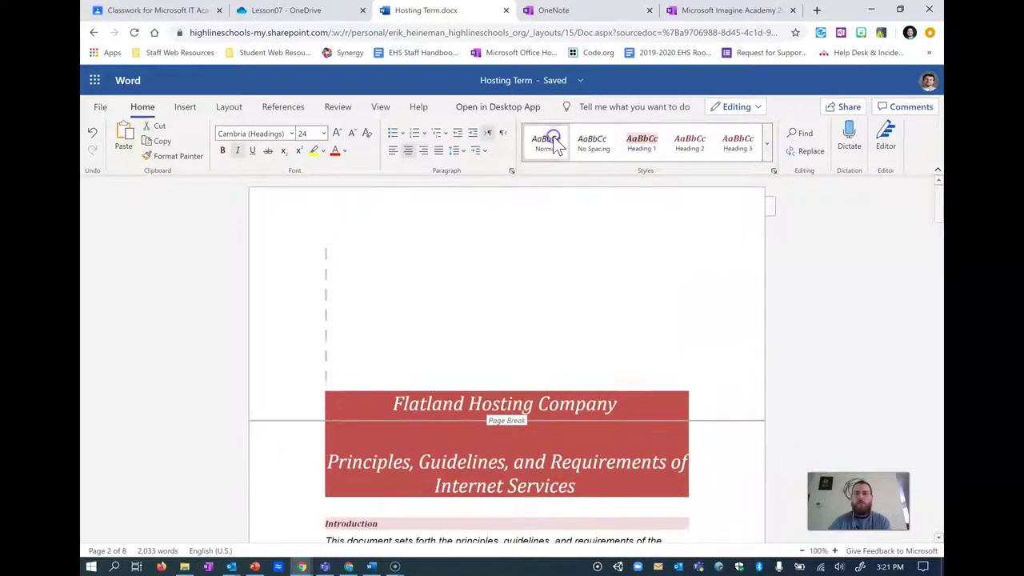
{"action": "left_click", "coordinate": [332, 293]}
- Remove the red shading from the page-break line below the title
{"action": "left_click", "coordinate": [403, 422]}
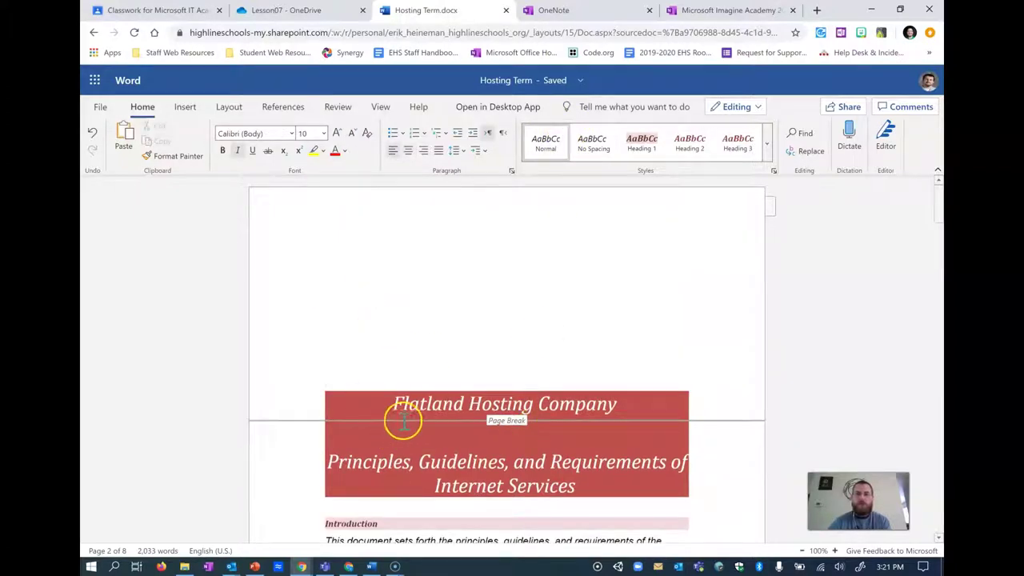
{"action": "left_click", "coordinate": [617, 408]}
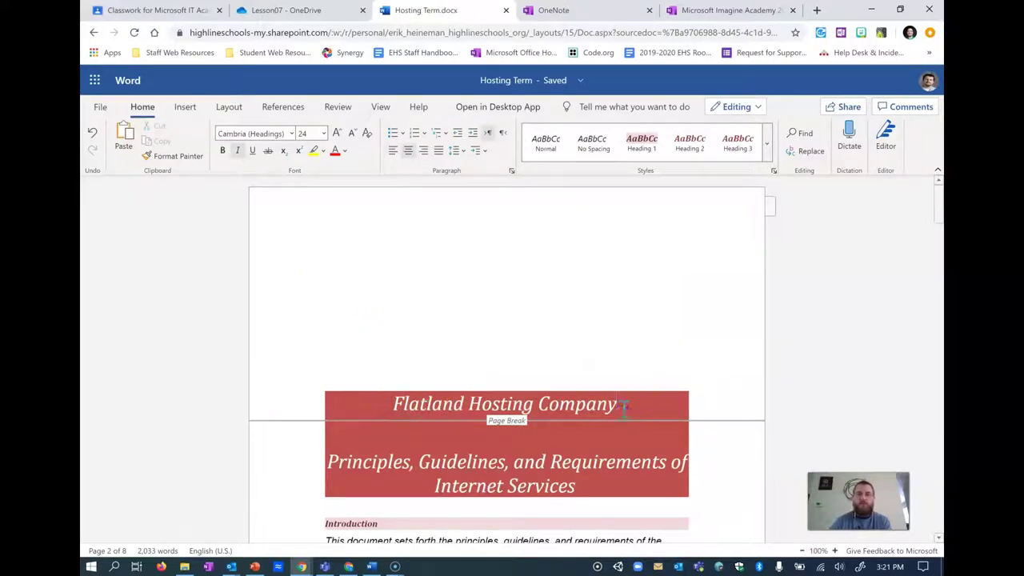
{"action": "key", "text": "Right"}
{"action": "left_click", "coordinate": [544, 144]}
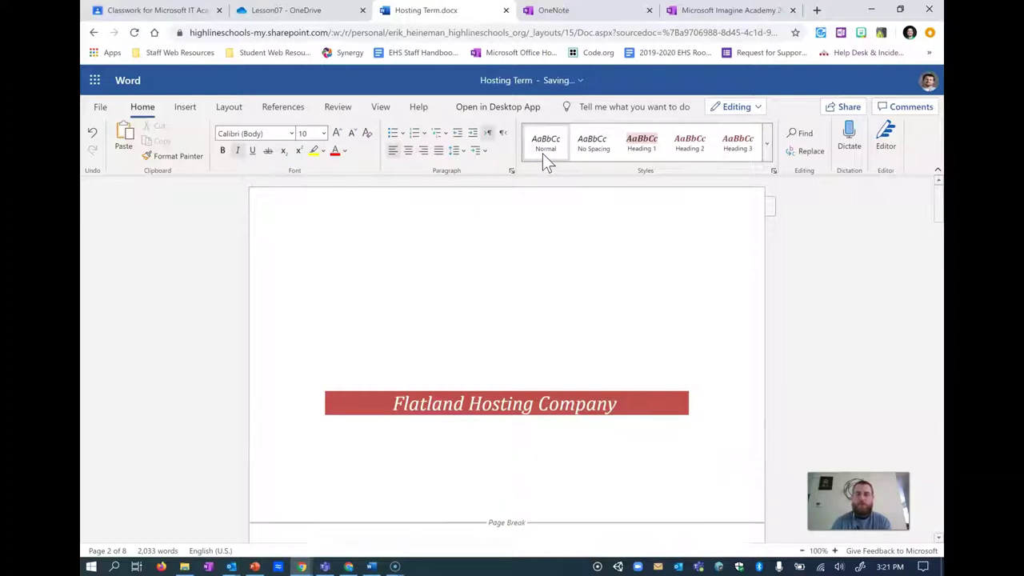
- Add blank lines above and below the title to lower it on the cover page
{"action": "left_click", "coordinate": [585, 277]}
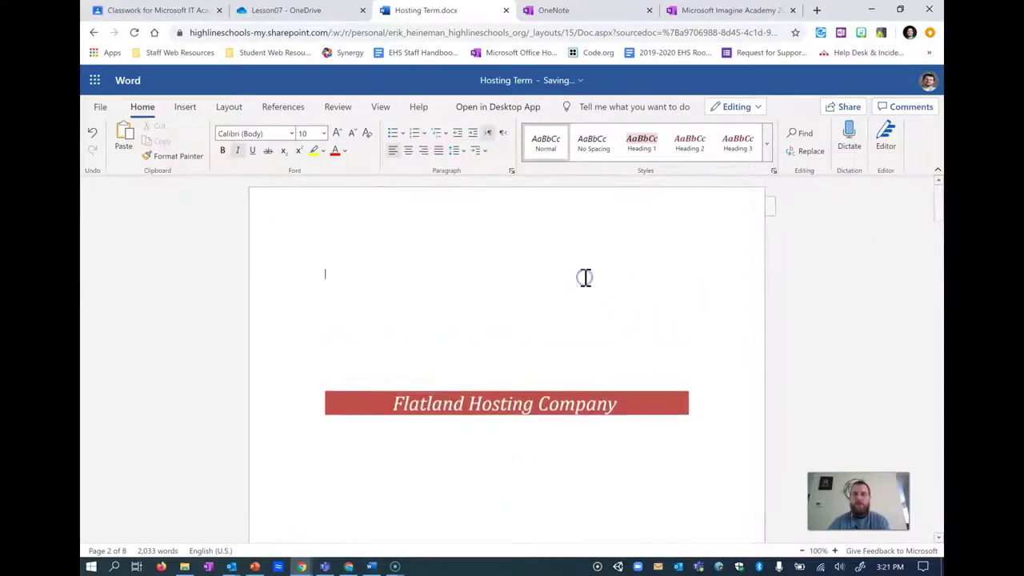
{"action": "key", "text": "Return"}
{"action": "key", "text": "Return"}
{"action": "key", "text": "Return"}
{"action": "key", "text": "Return"}
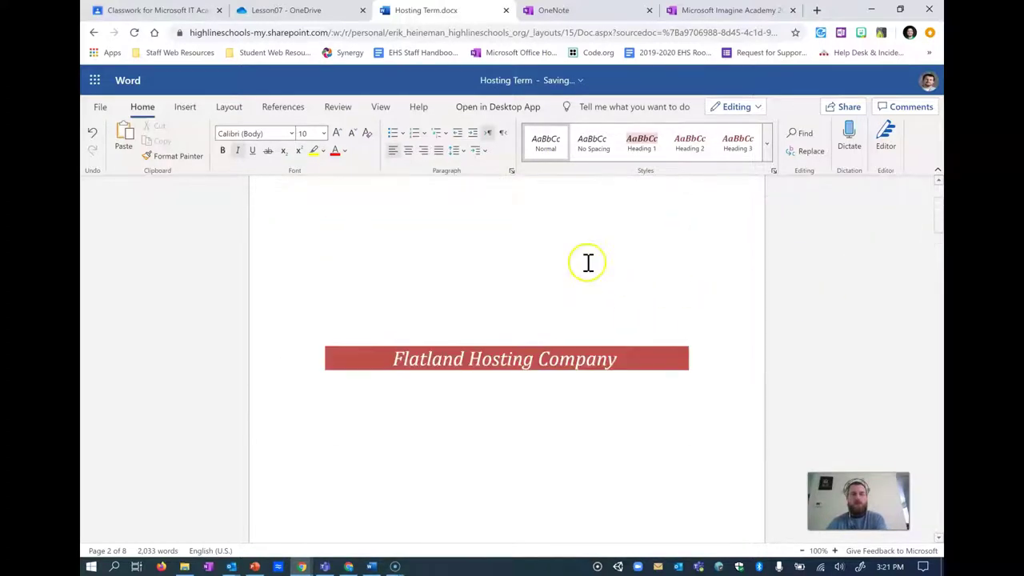
{"action": "left_click", "coordinate": [605, 267]}
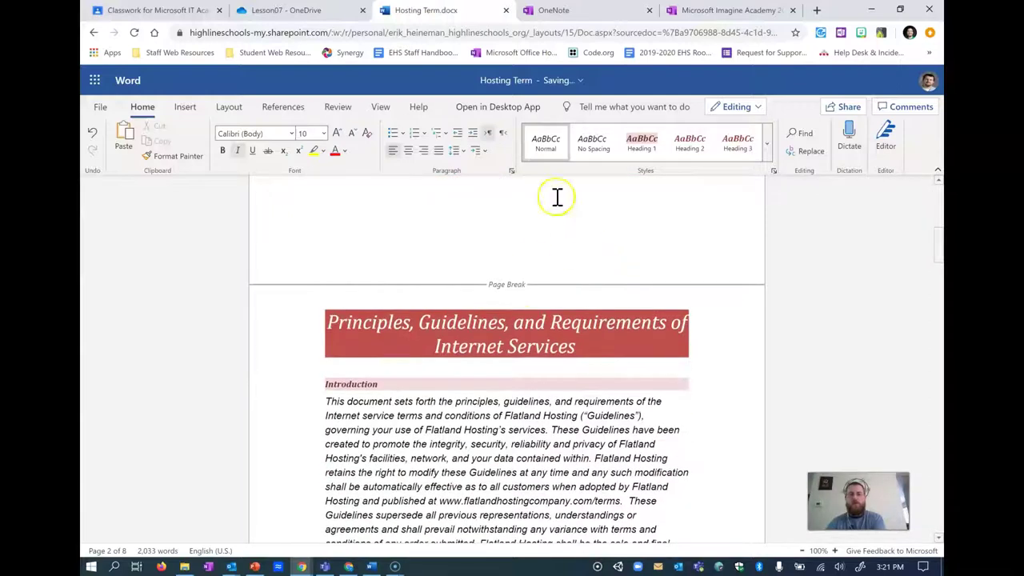
{"action": "left_click", "coordinate": [528, 354]}
{"action": "key", "text": "Return"}
{"action": "key", "text": "Return"}
{"action": "key", "text": "Return"}
{"action": "key", "text": "Return"}
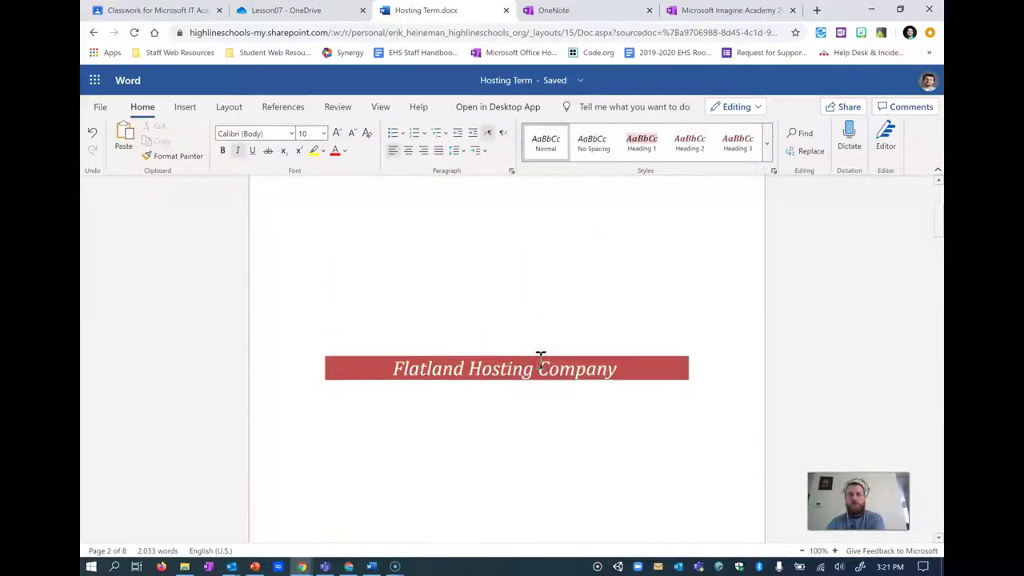
{"action": "left_click", "coordinate": [548, 359]}
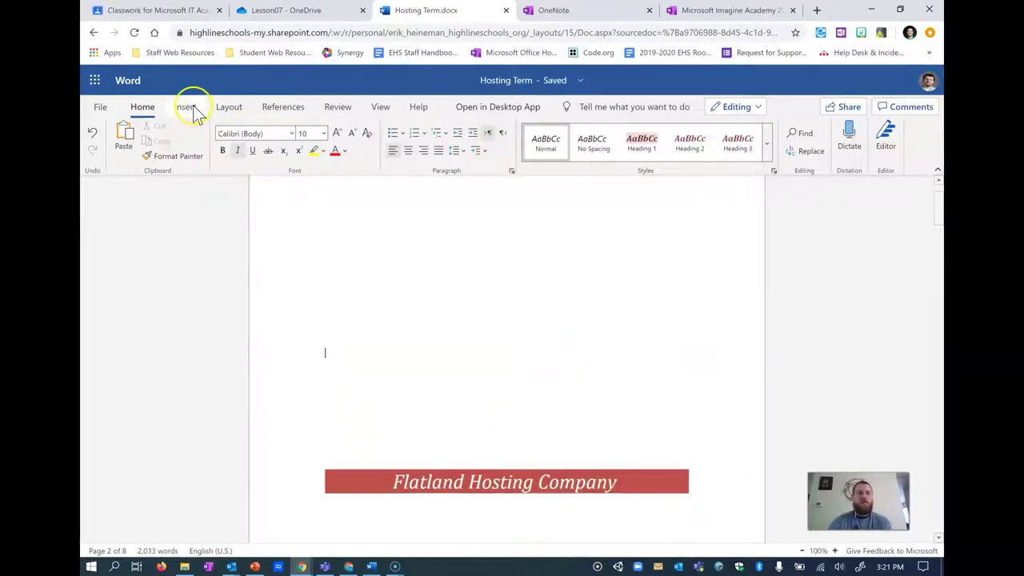
- Toggle Page Ends in the View options to check the cover page layout
{"action": "left_click", "coordinate": [217, 108]}
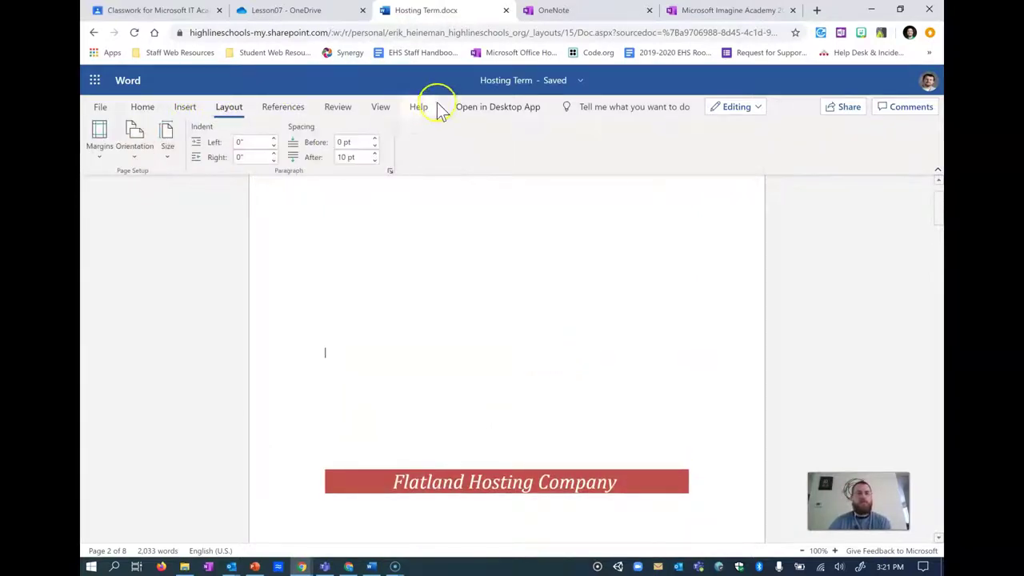
{"action": "left_click", "coordinate": [392, 106]}
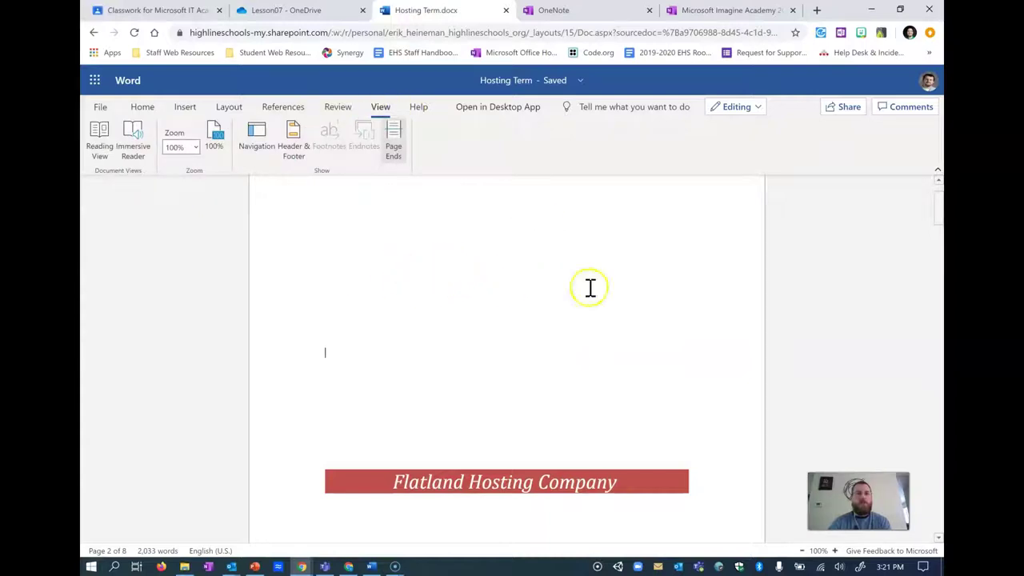
{"action": "scroll", "coordinate": [565, 303], "scroll_direction": "down", "scroll_amount": 2}
{"action": "scroll", "coordinate": [564, 302], "scroll_direction": "up", "scroll_amount": 1}
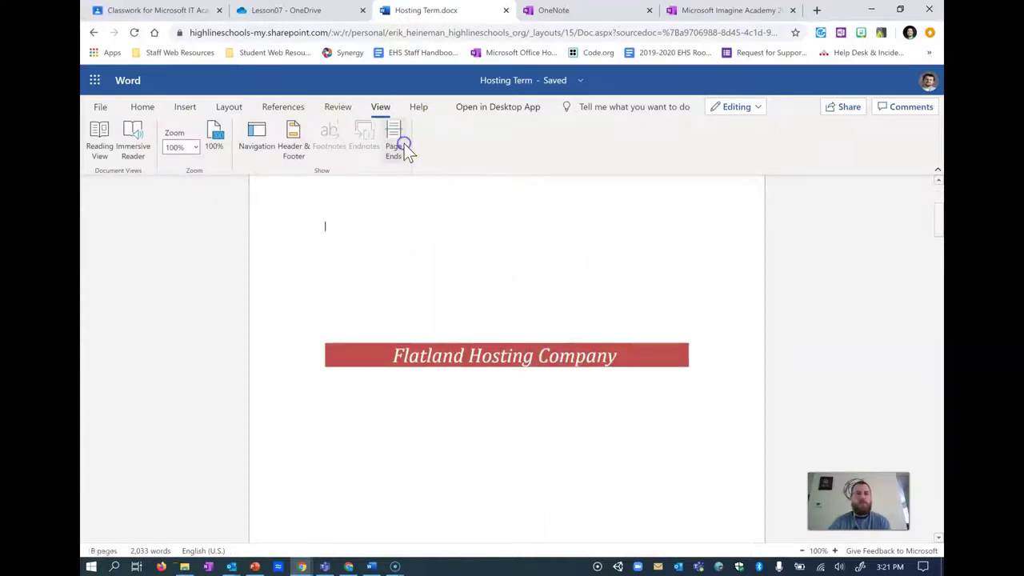
{"action": "left_click", "coordinate": [404, 144]}
{"action": "scroll", "coordinate": [599, 331], "scroll_direction": "down", "scroll_amount": 5}
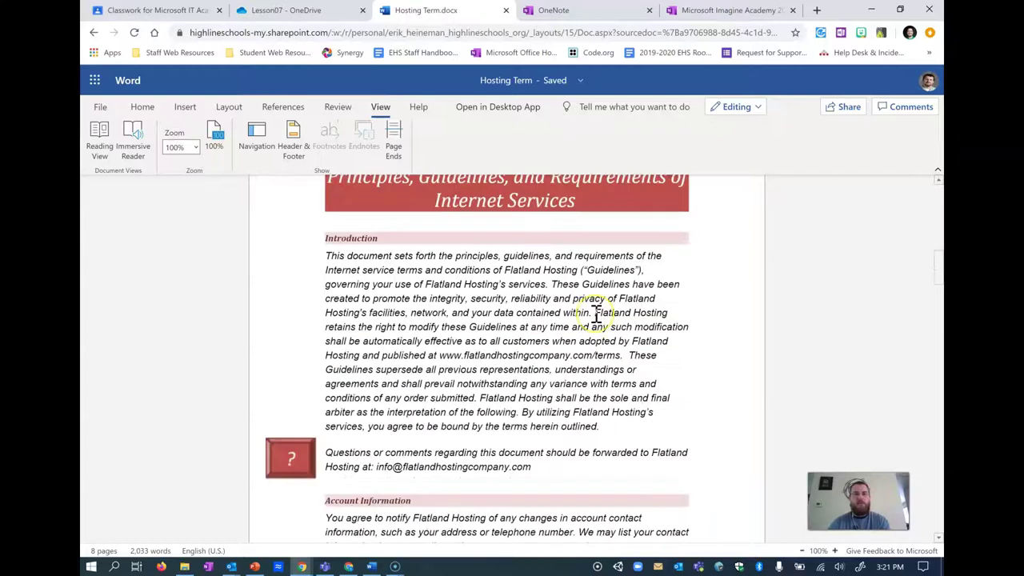
{"action": "scroll", "coordinate": [596, 312], "scroll_direction": "up", "scroll_amount": 8}
{"action": "scroll", "coordinate": [596, 312], "scroll_direction": "down", "scroll_amount": 3}
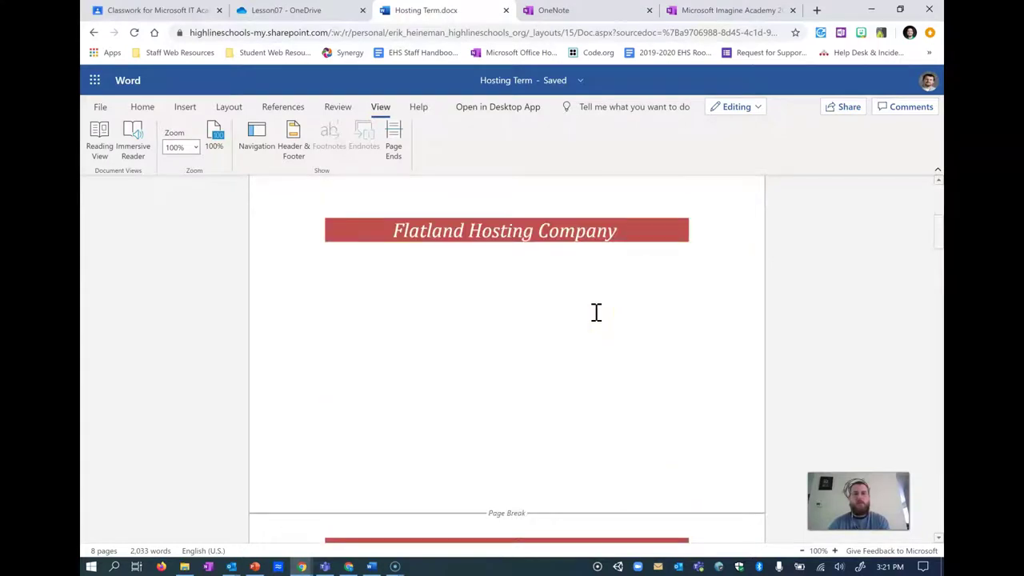
{"action": "scroll", "coordinate": [596, 312], "scroll_direction": "up", "scroll_amount": 3}
{"action": "left_click", "coordinate": [594, 306]}
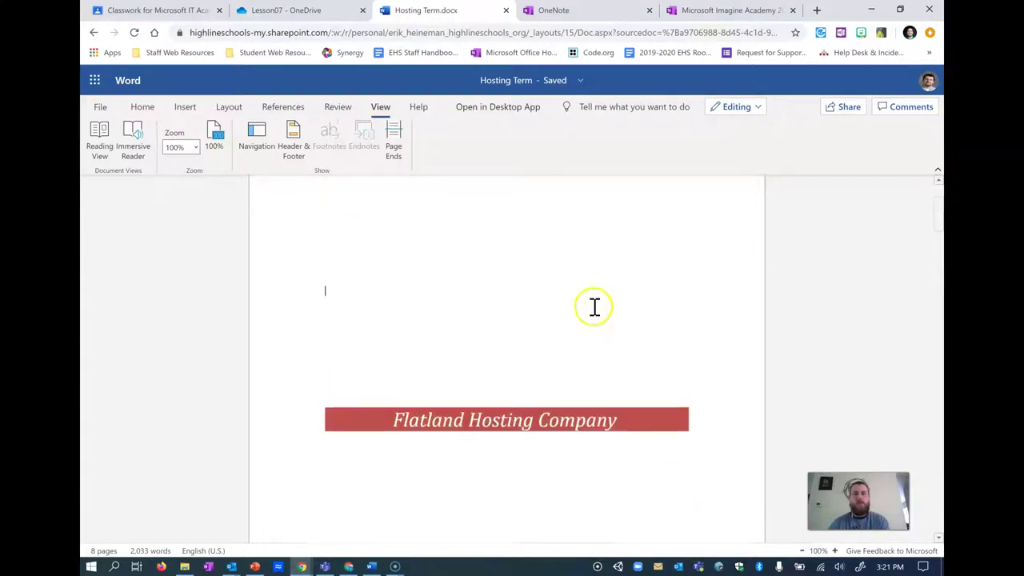
{"action": "left_click", "coordinate": [692, 17]}
{"action": "scroll", "coordinate": [518, 244], "scroll_direction": "down", "scroll_amount": 5}
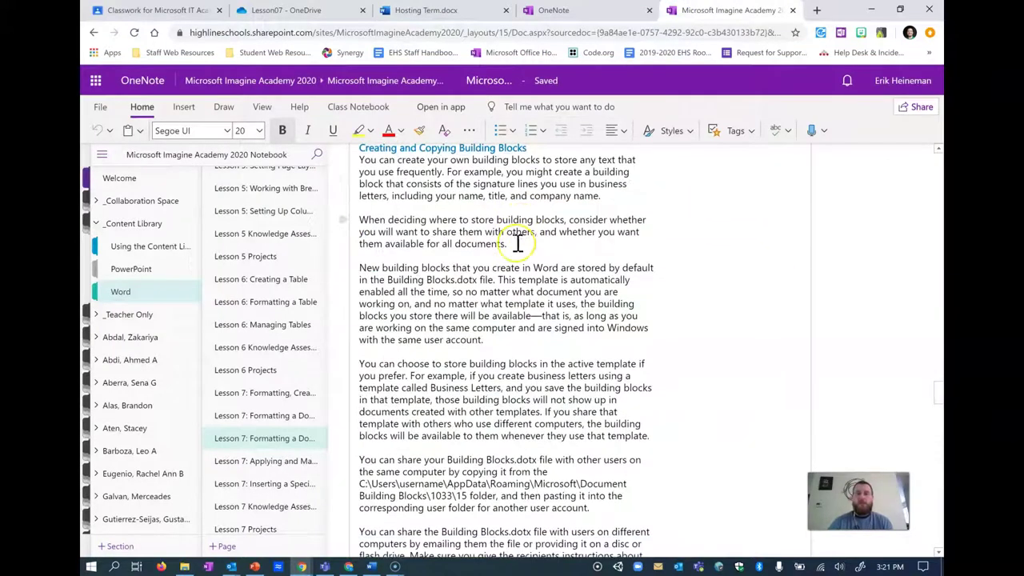
{"action": "scroll", "coordinate": [518, 244], "scroll_direction": "down", "scroll_amount": 10}
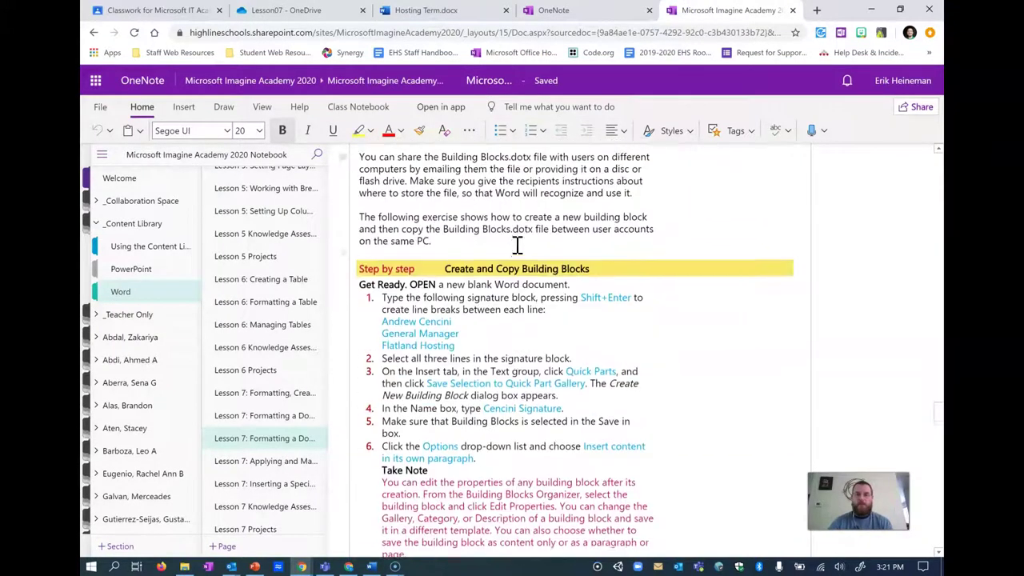
{"action": "scroll", "coordinate": [518, 244], "scroll_direction": "down", "scroll_amount": 10}
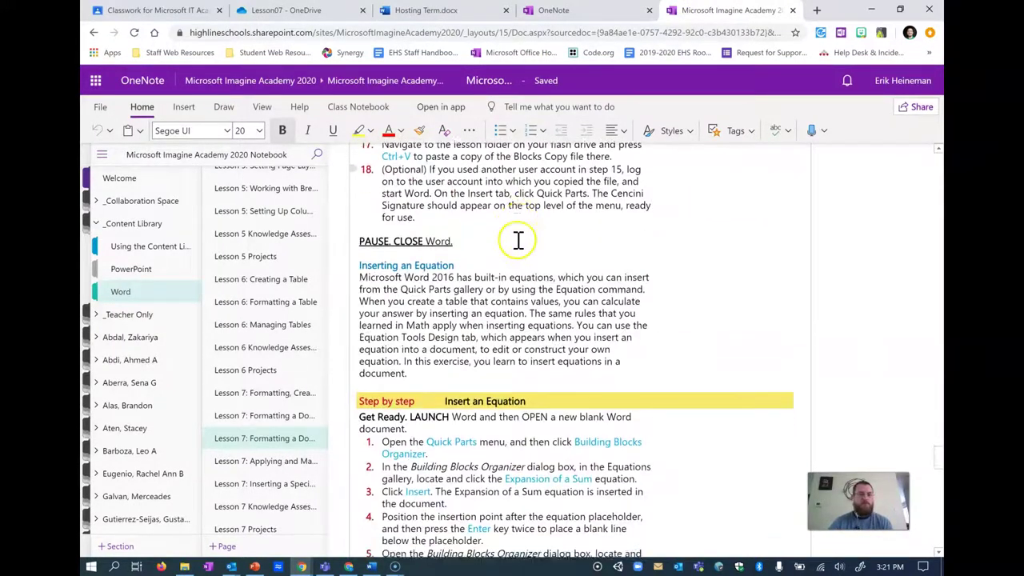
{"action": "left_click", "coordinate": [521, 242]}
{"action": "scroll", "coordinate": [520, 242], "scroll_direction": "up", "scroll_amount": 3}
{"action": "scroll", "coordinate": [555, 236], "scroll_direction": "down", "scroll_amount": 1}
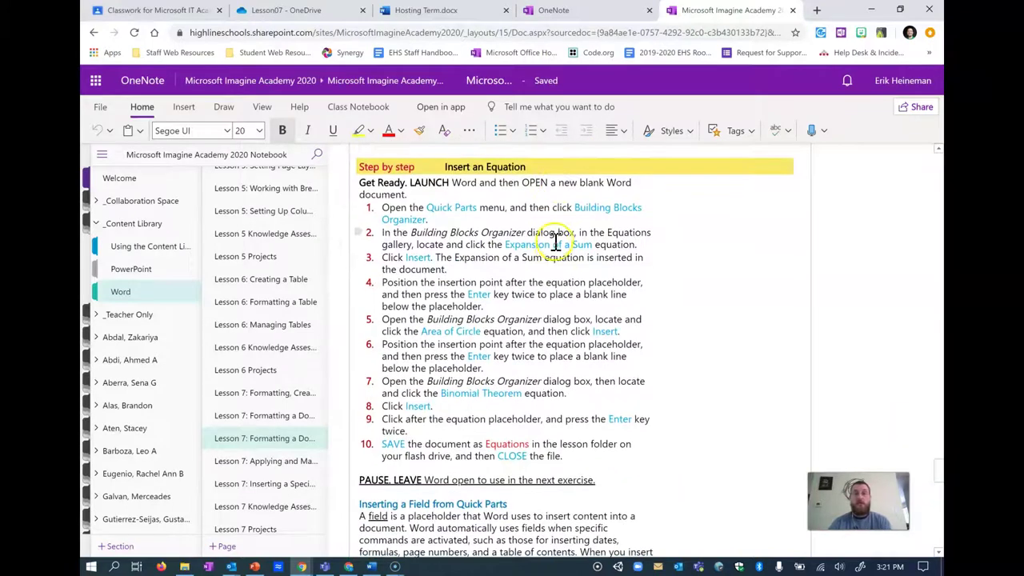
{"action": "scroll", "coordinate": [461, 227], "scroll_direction": "down", "scroll_amount": 1}
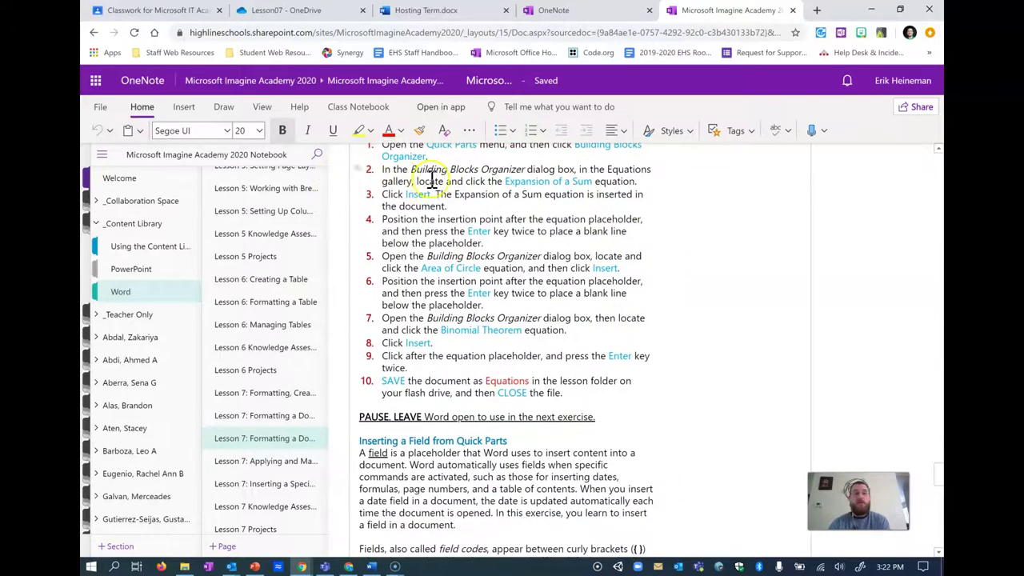
{"action": "scroll", "coordinate": [360, 176], "scroll_direction": "up", "scroll_amount": 1}
- Back in Hosting Term, browse the font list and close it, keeping Calibri (Body)
{"action": "left_click", "coordinate": [432, 11]}
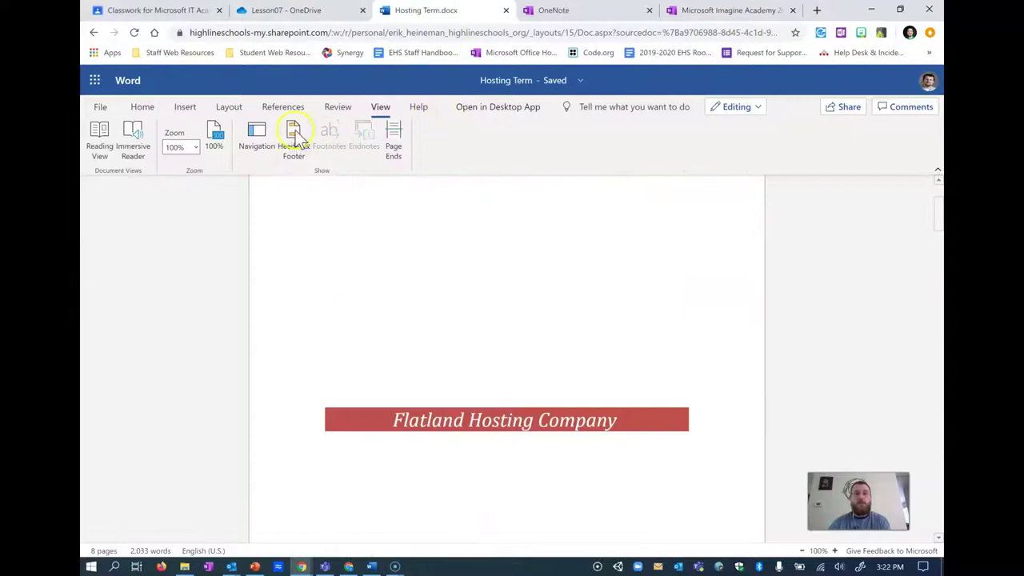
{"action": "left_click", "coordinate": [184, 109]}
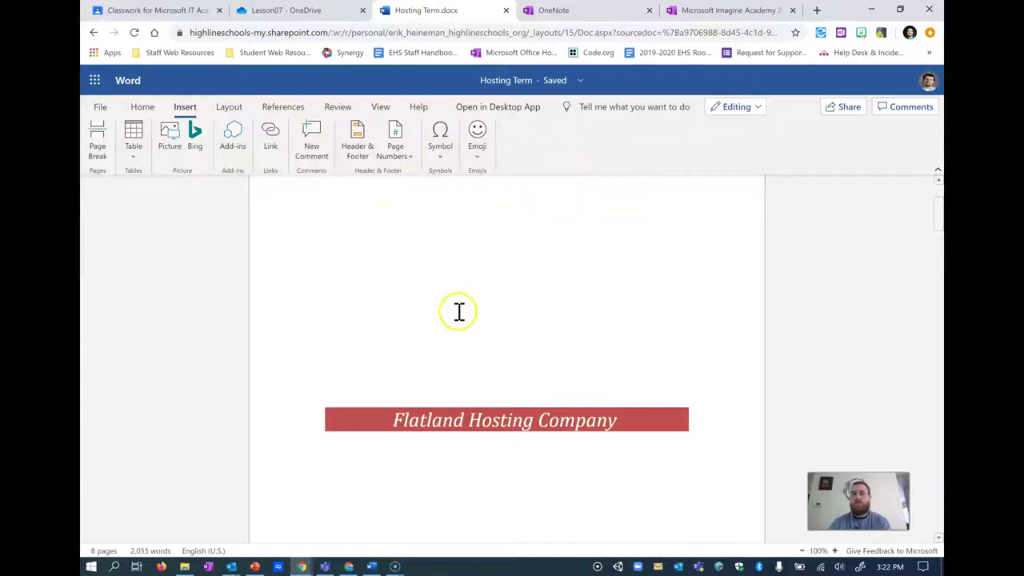
{"action": "left_click", "coordinate": [140, 107]}
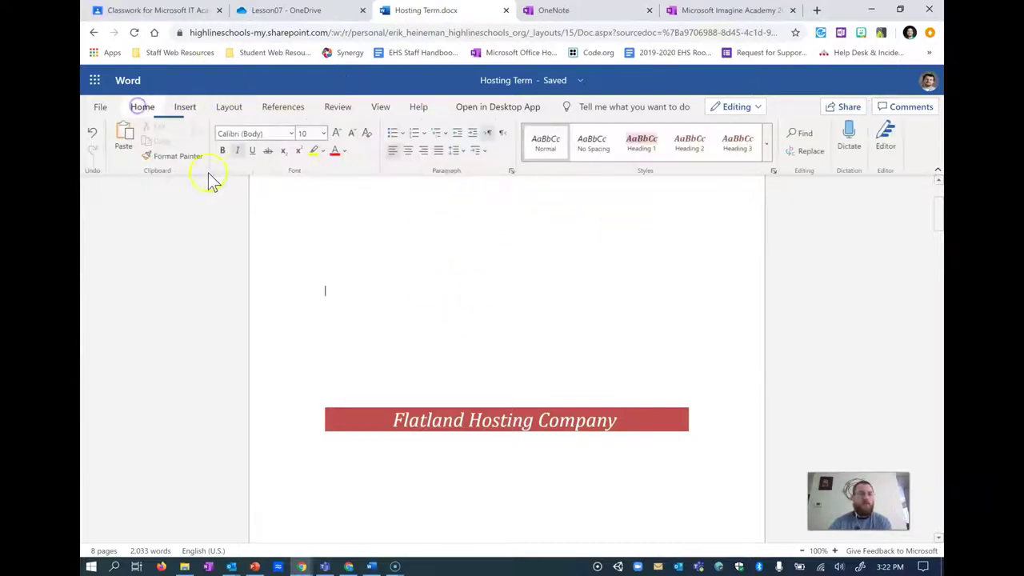
{"action": "left_click", "coordinate": [291, 134]}
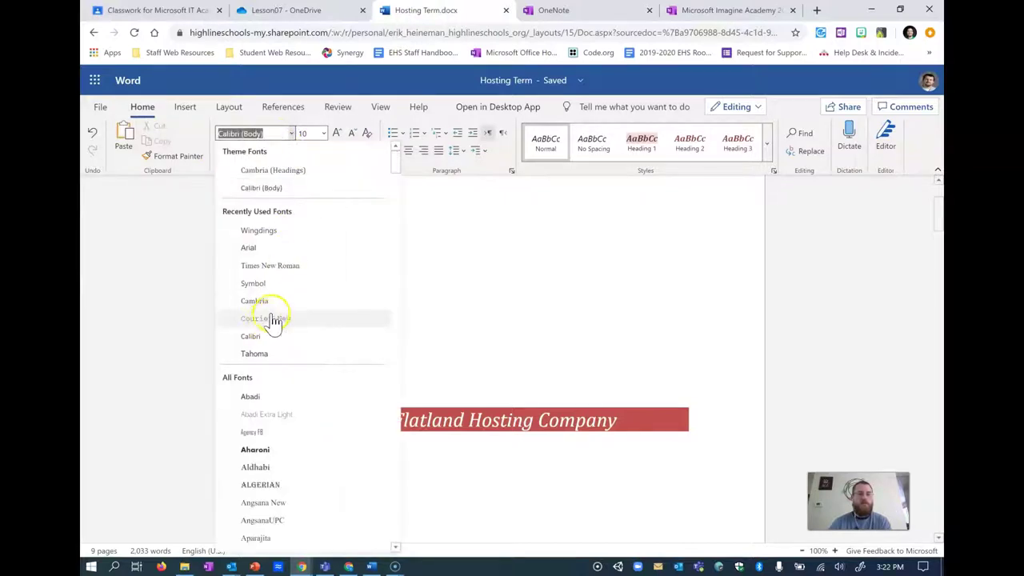
{"action": "scroll", "coordinate": [264, 308], "scroll_direction": "down", "scroll_amount": 15}
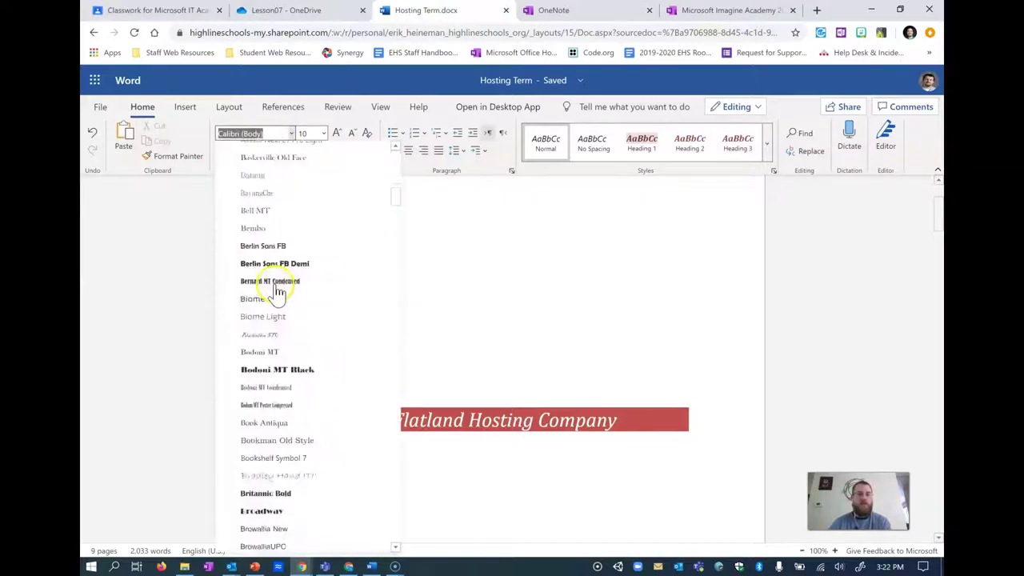
{"action": "scroll", "coordinate": [272, 268], "scroll_direction": "down", "scroll_amount": 20}
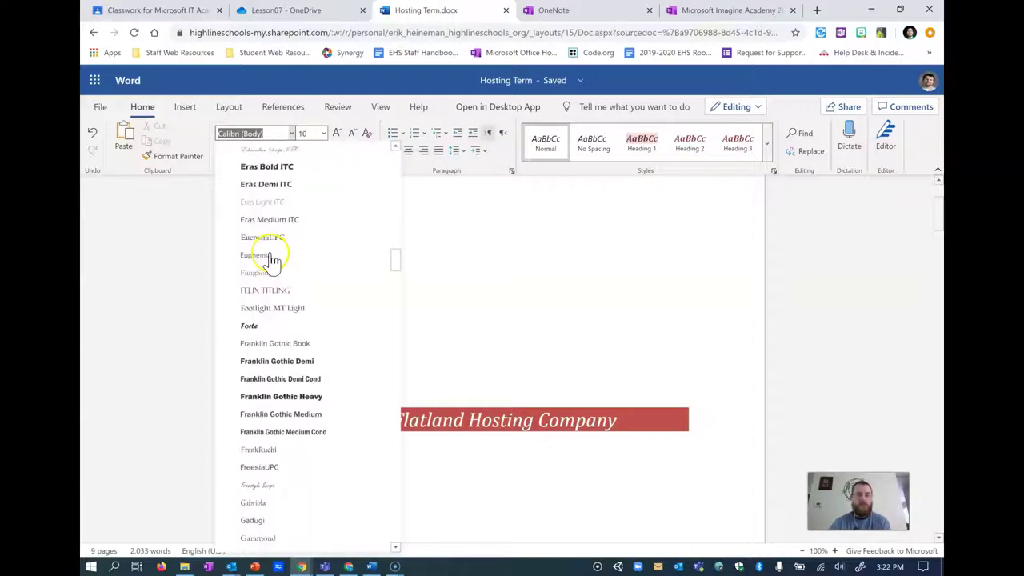
{"action": "scroll", "coordinate": [272, 270], "scroll_direction": "down", "scroll_amount": 20}
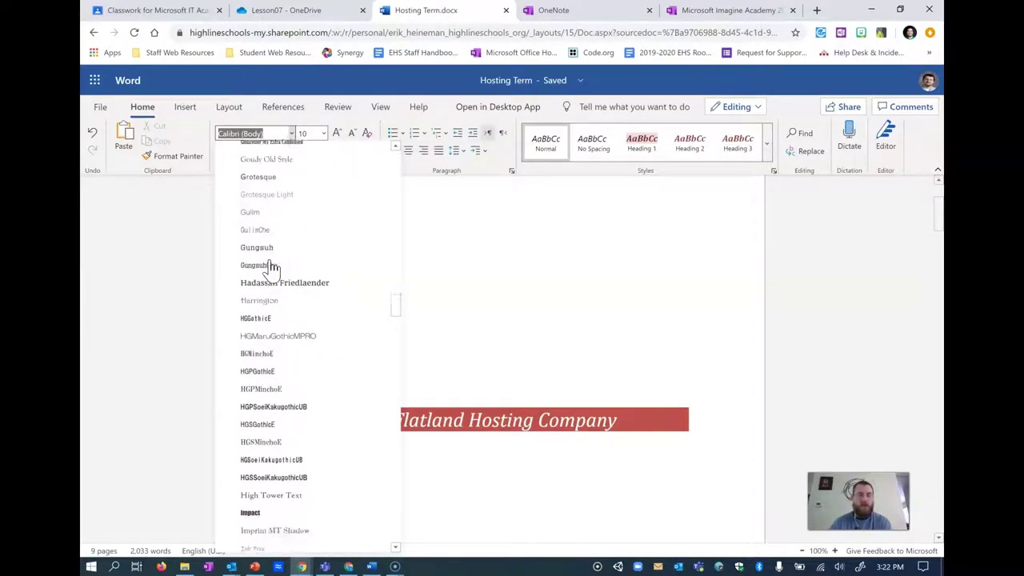
{"action": "scroll", "coordinate": [272, 272], "scroll_direction": "up", "scroll_amount": 20}
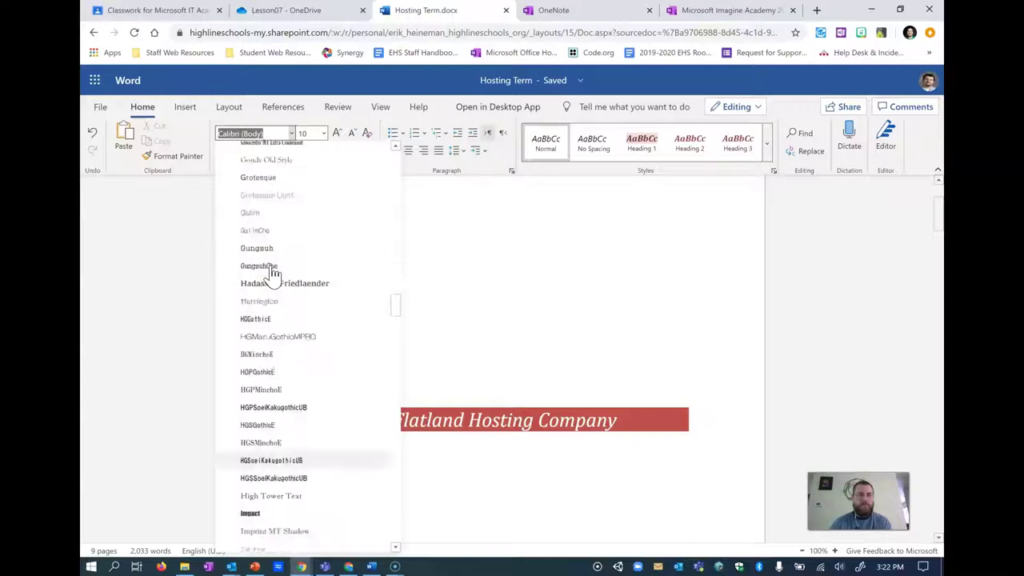
{"action": "scroll", "coordinate": [272, 268], "scroll_direction": "up", "scroll_amount": 5}
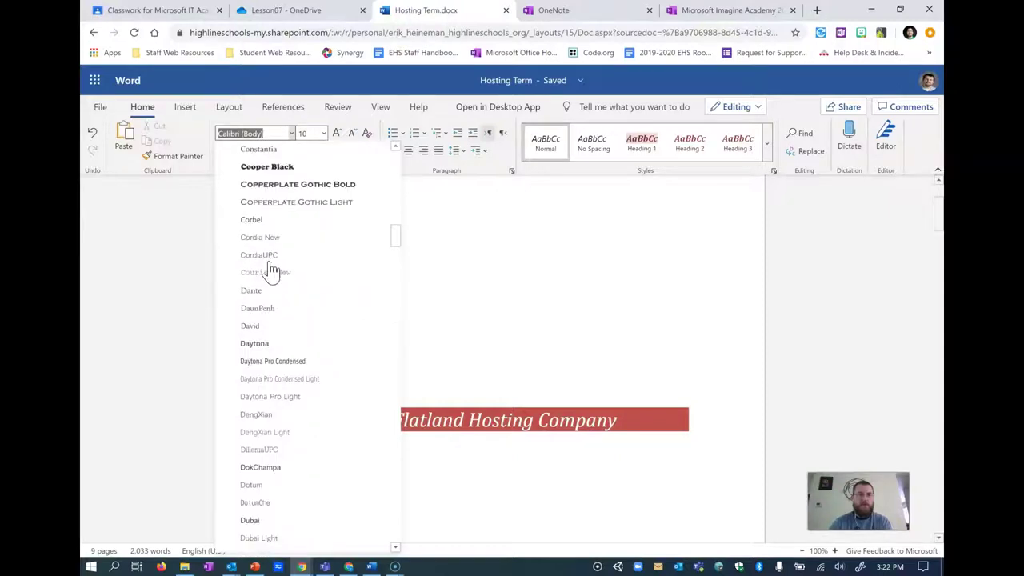
{"action": "scroll", "coordinate": [295, 291], "scroll_direction": "up", "scroll_amount": 5}
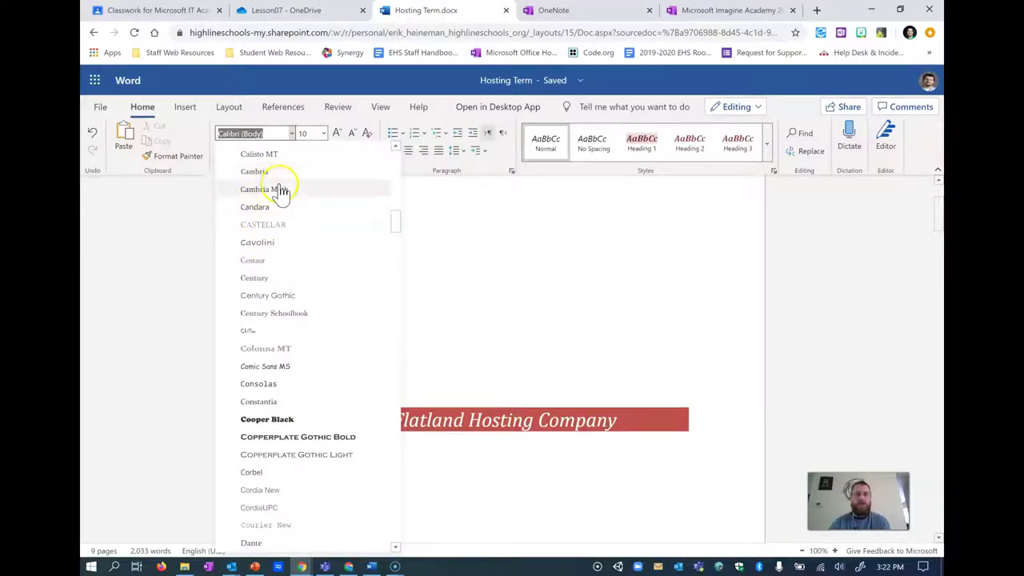
{"action": "left_click", "coordinate": [292, 134]}
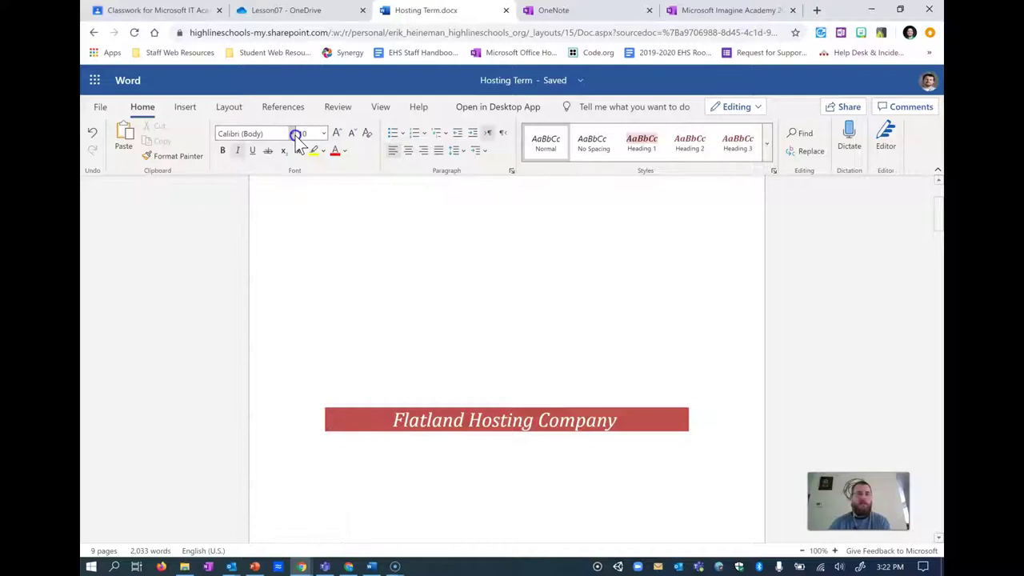
- Leave the font unchanged and bring up OneNote's Billing Table date-and-time steps
{"action": "left_click", "coordinate": [294, 133]}
{"action": "left_click", "coordinate": [294, 134]}
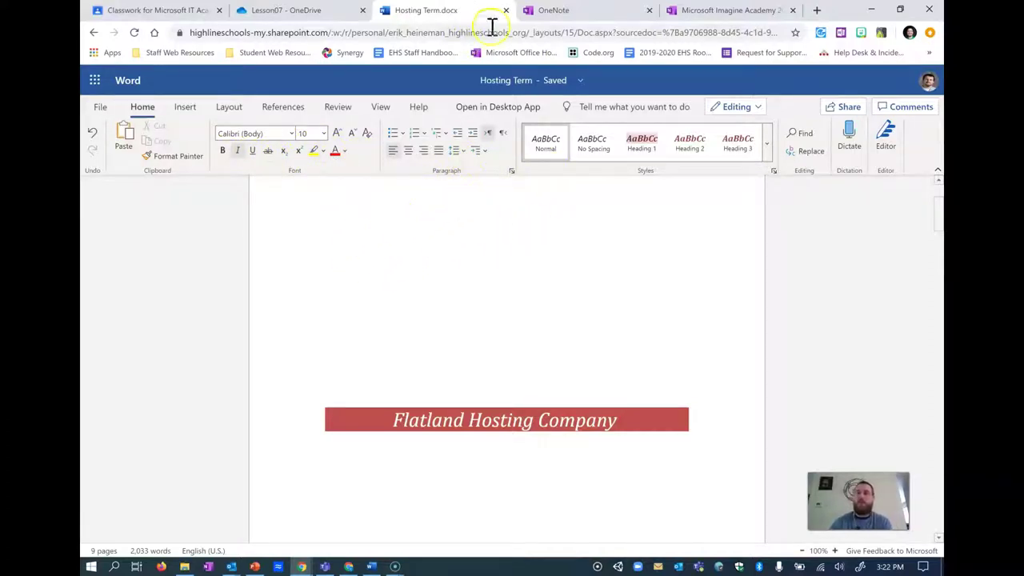
{"action": "left_click", "coordinate": [663, 16]}
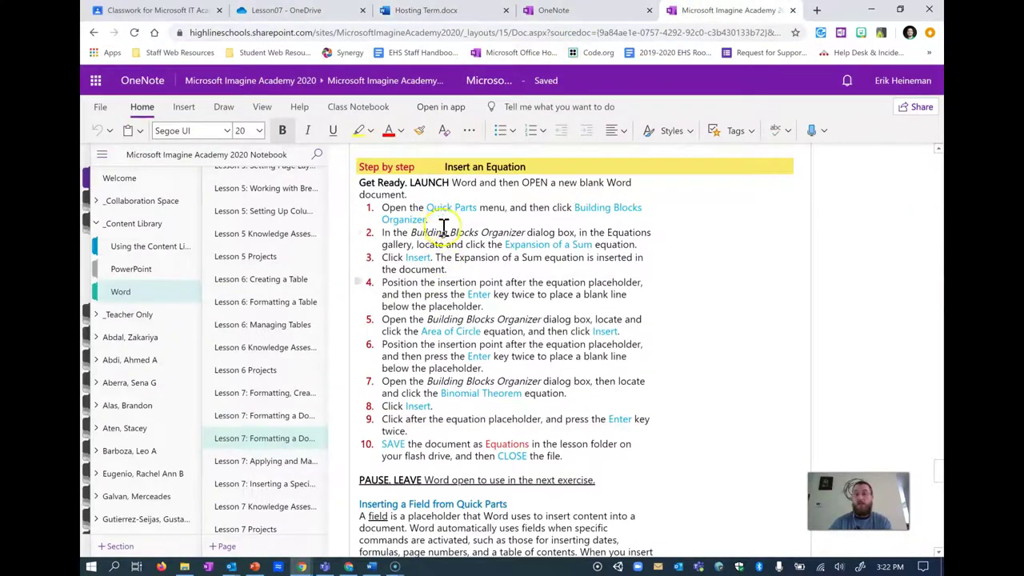
{"action": "scroll", "coordinate": [473, 220], "scroll_direction": "down", "scroll_amount": 8}
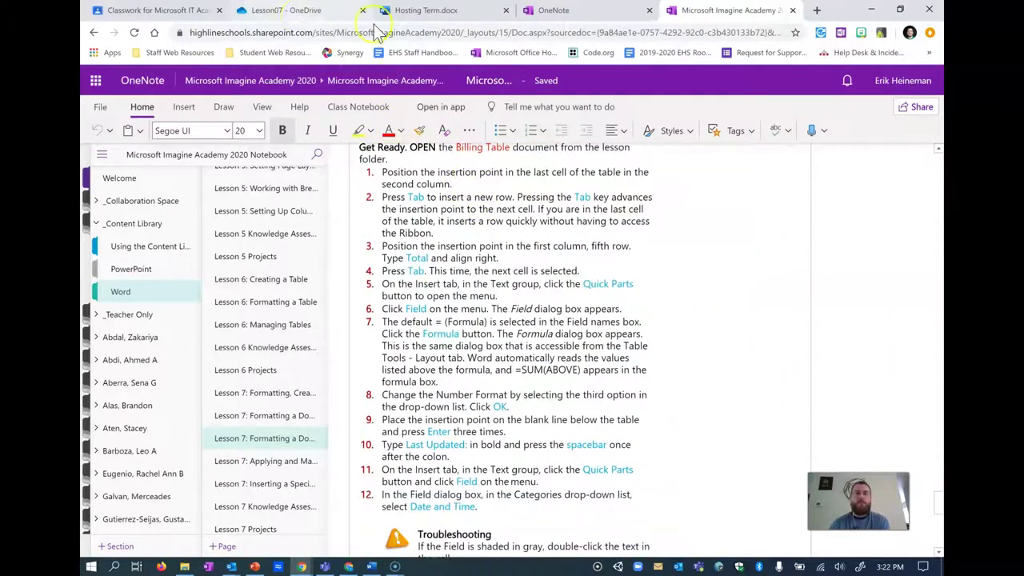
- Return to Hosting Term, open the header for editing, then leave it empty
{"action": "left_click", "coordinate": [416, 13]}
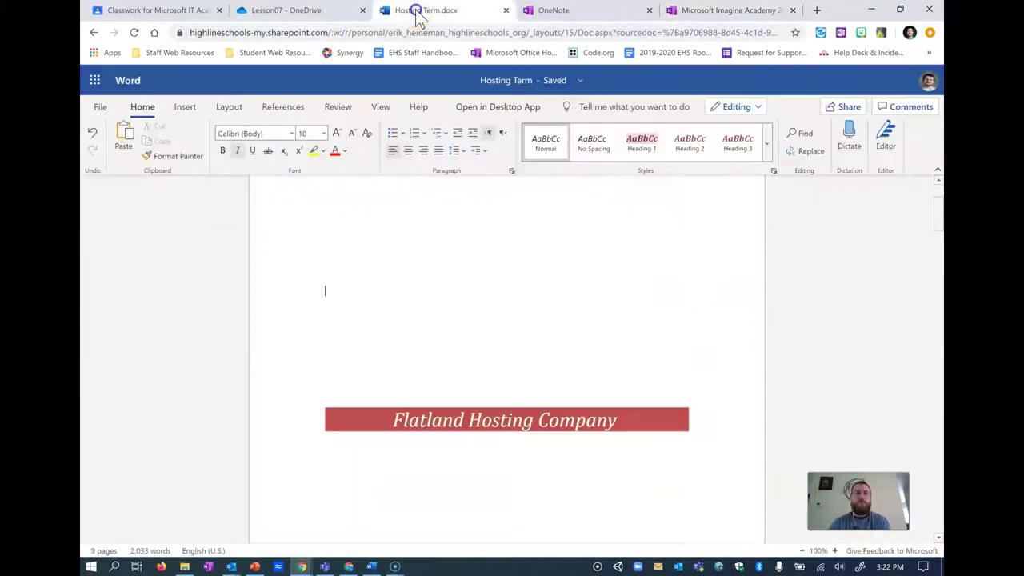
{"action": "left_click", "coordinate": [341, 114]}
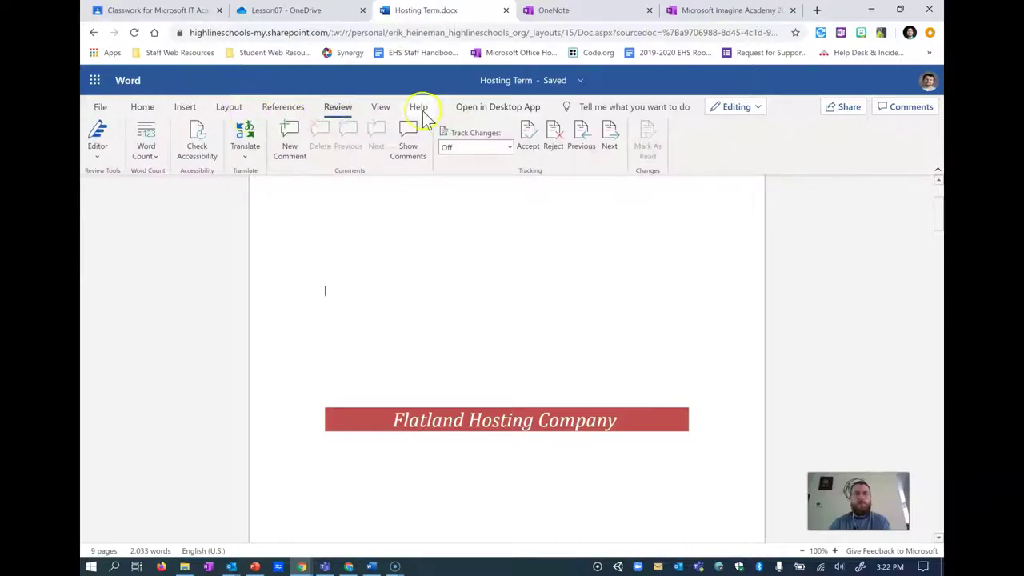
{"action": "left_click", "coordinate": [391, 108]}
{"action": "left_click", "coordinate": [210, 110]}
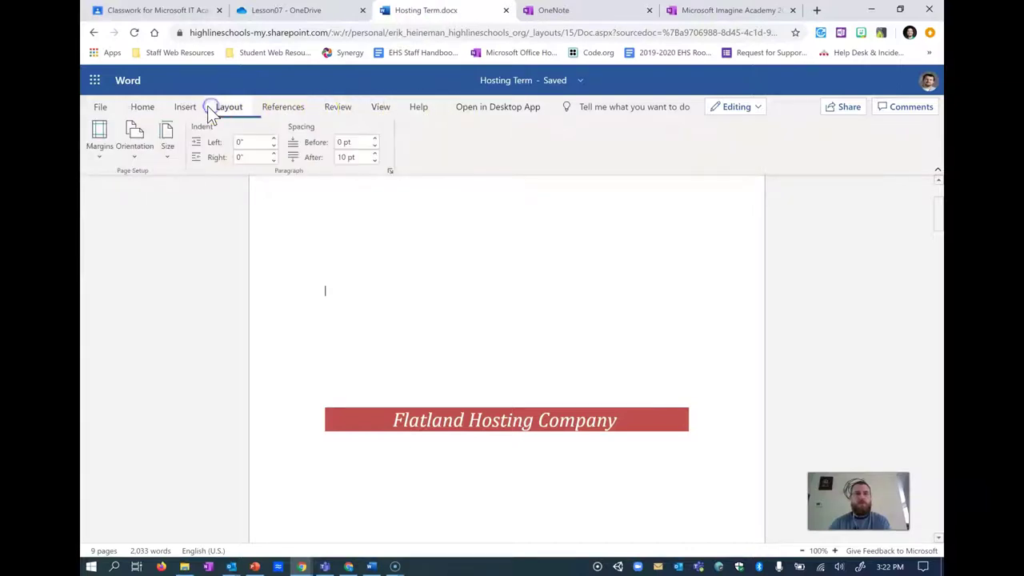
{"action": "left_click", "coordinate": [195, 106]}
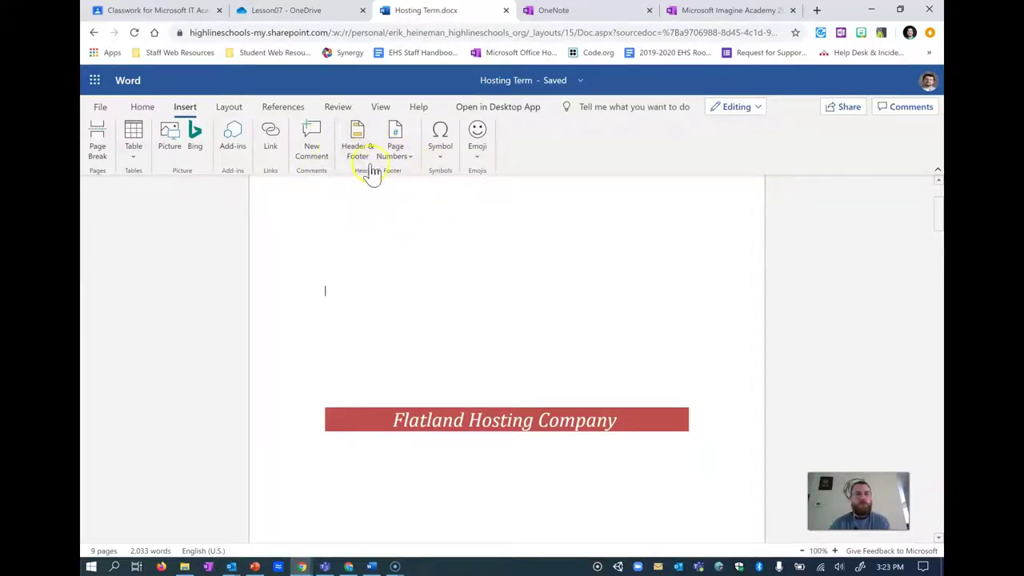
{"action": "left_click", "coordinate": [366, 148]}
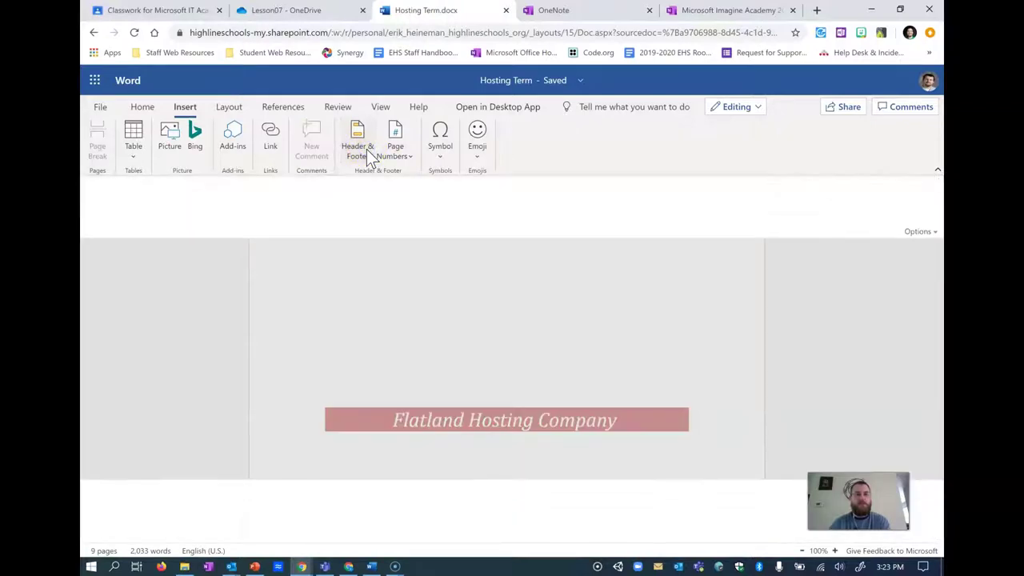
{"action": "left_click", "coordinate": [360, 144]}
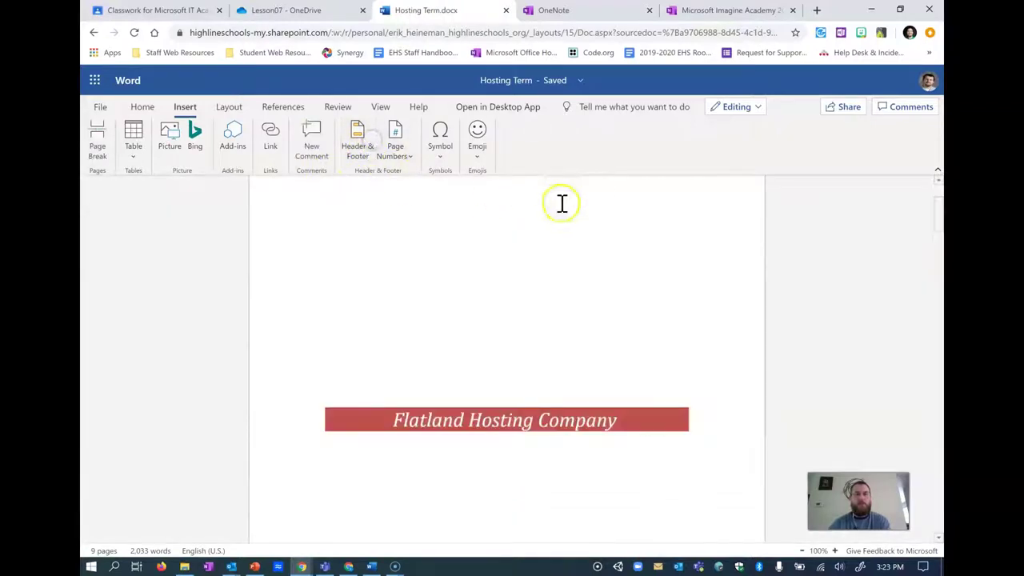
- Open the 'Lesson 7: Applying and Manipulating Text Boxes' page in OneNote
{"action": "left_click", "coordinate": [711, 11]}
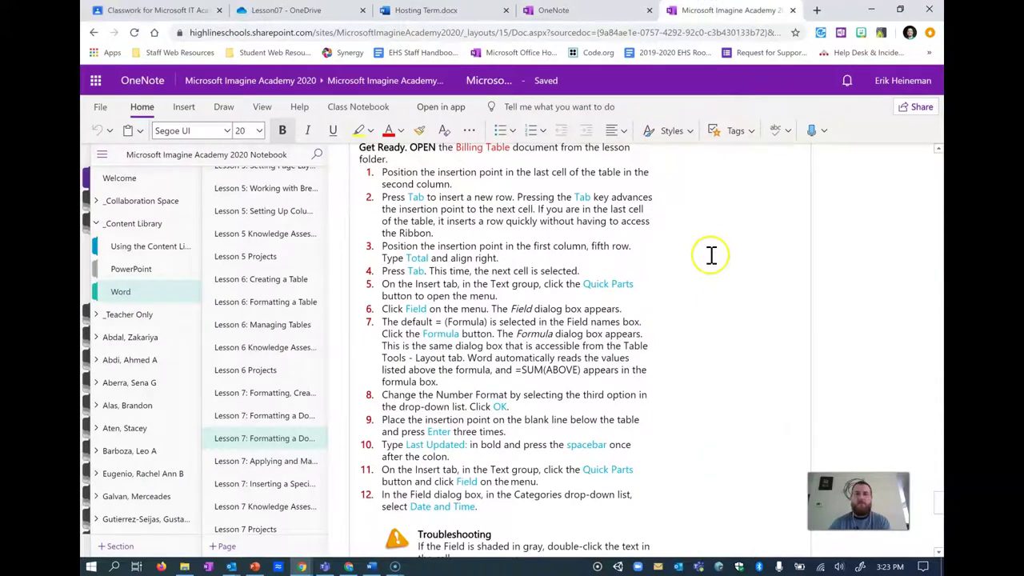
{"action": "scroll", "coordinate": [704, 264], "scroll_direction": "up", "scroll_amount": 1}
{"action": "scroll", "coordinate": [692, 277], "scroll_direction": "down", "scroll_amount": 10}
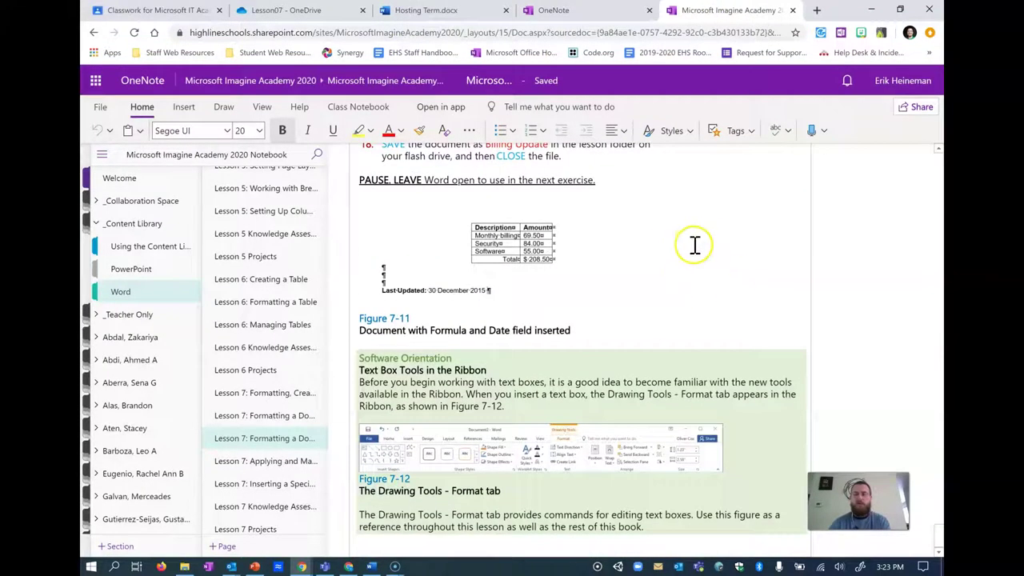
{"action": "left_click", "coordinate": [288, 461]}
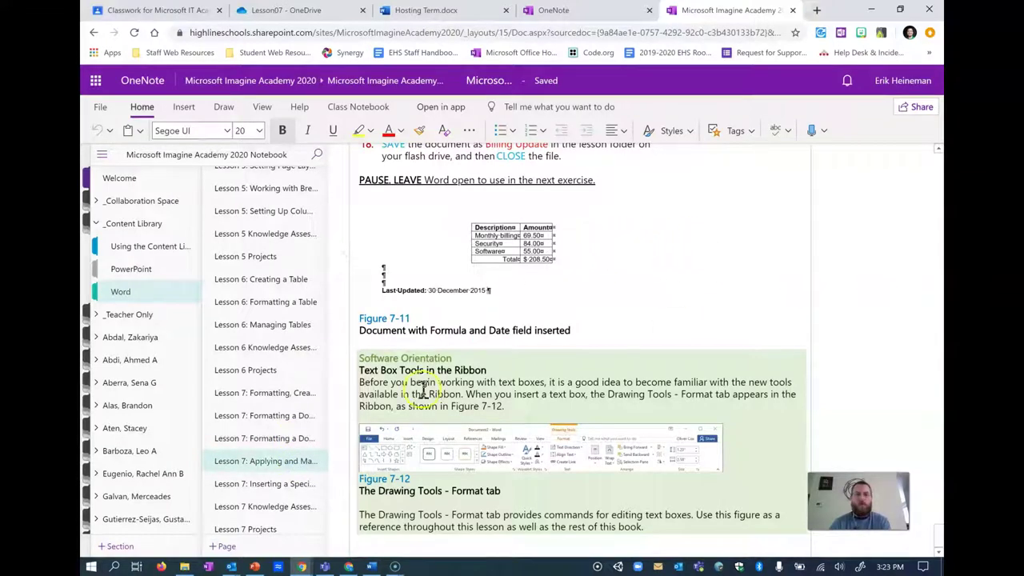
{"action": "left_click", "coordinate": [242, 460]}
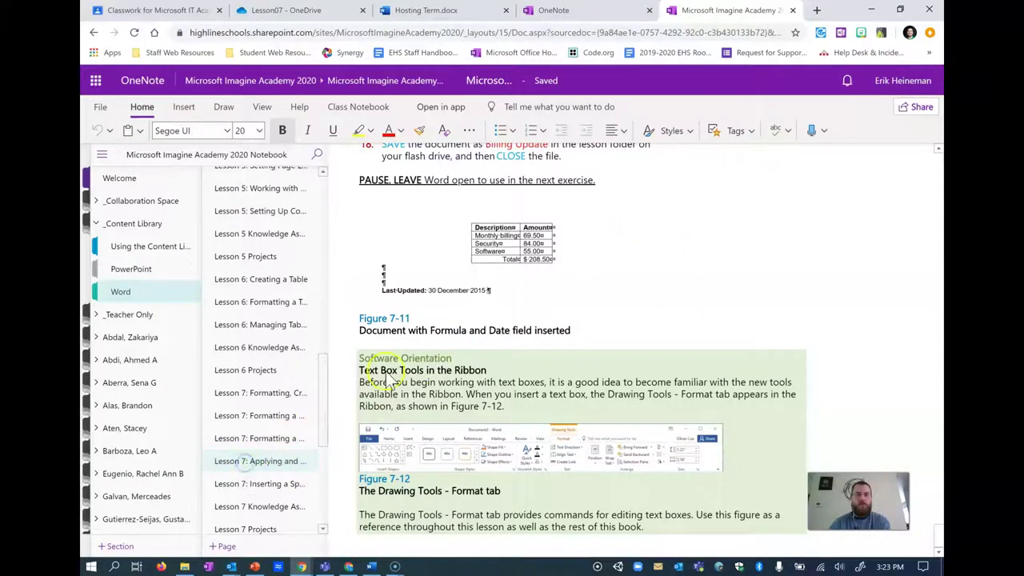
- Read through the Insert a Text Box steps down to Figure 7-13
{"action": "scroll", "coordinate": [460, 268], "scroll_direction": "down", "scroll_amount": 3}
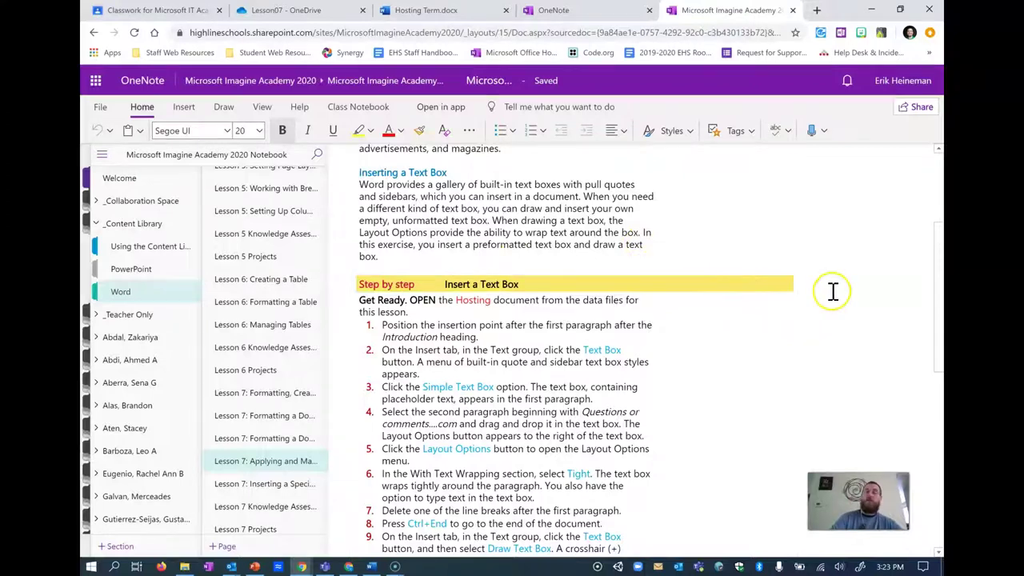
{"action": "scroll", "coordinate": [811, 297], "scroll_direction": "down", "scroll_amount": 6}
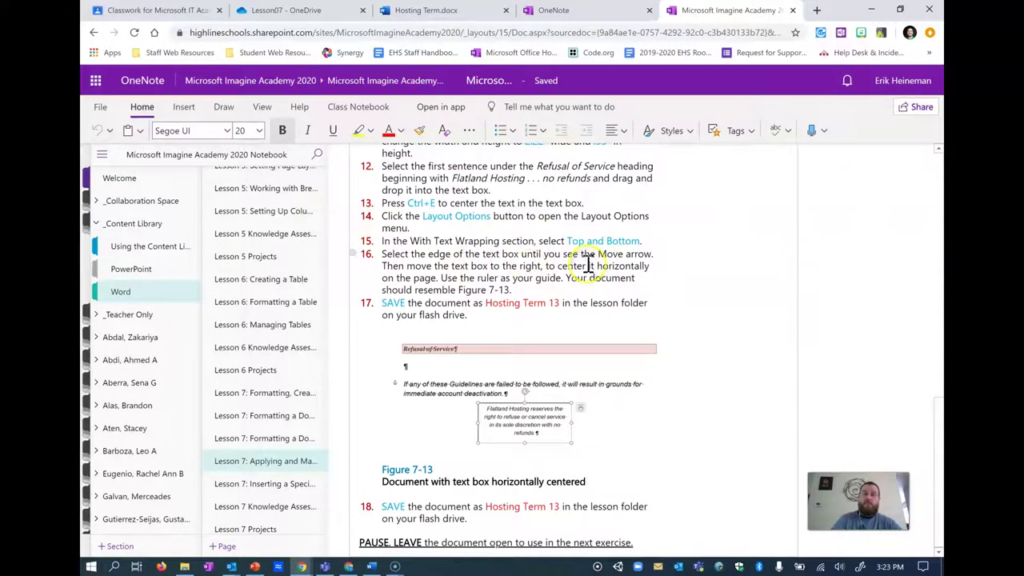
{"action": "scroll", "coordinate": [588, 276], "scroll_direction": "up", "scroll_amount": 5}
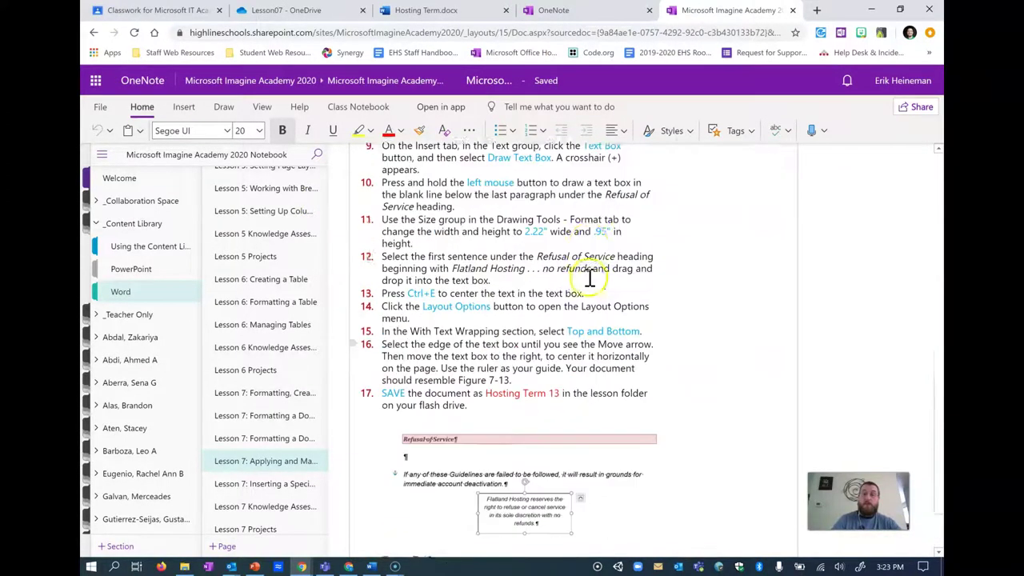
{"action": "scroll", "coordinate": [616, 272], "scroll_direction": "up", "scroll_amount": 2}
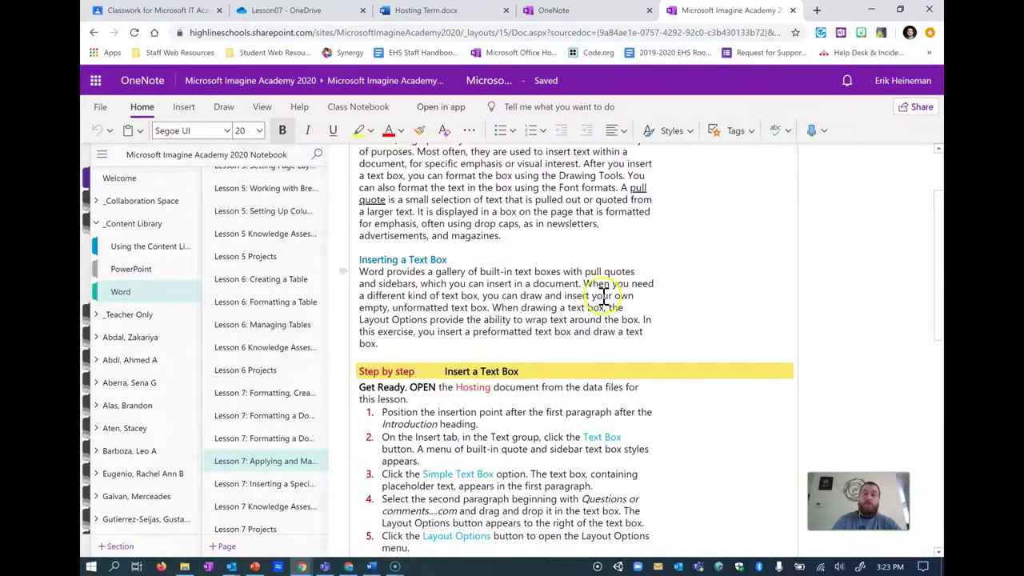
{"action": "scroll", "coordinate": [606, 296], "scroll_direction": "down", "scroll_amount": 2}
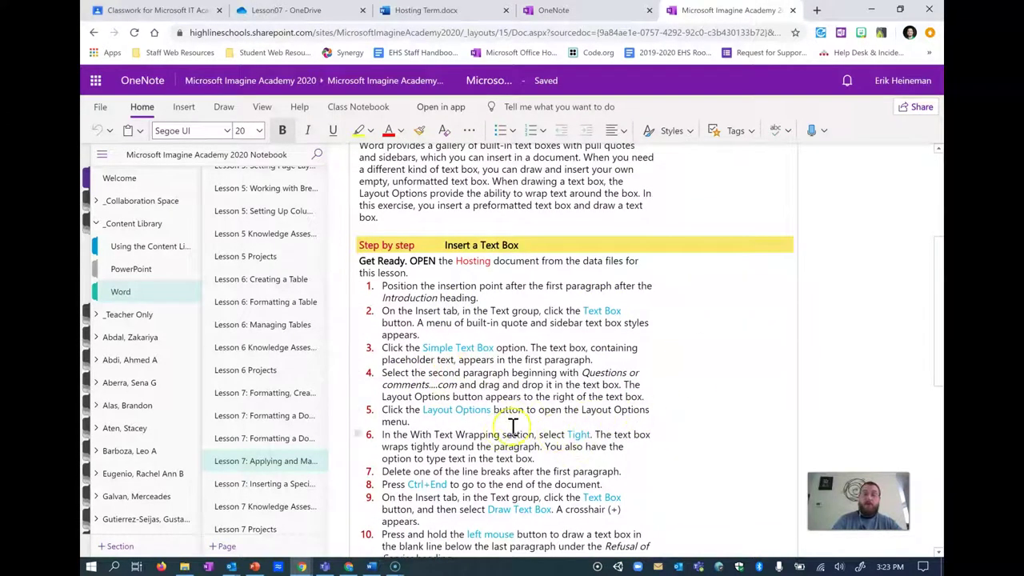
{"action": "scroll", "coordinate": [424, 439], "scroll_direction": "down", "scroll_amount": 4}
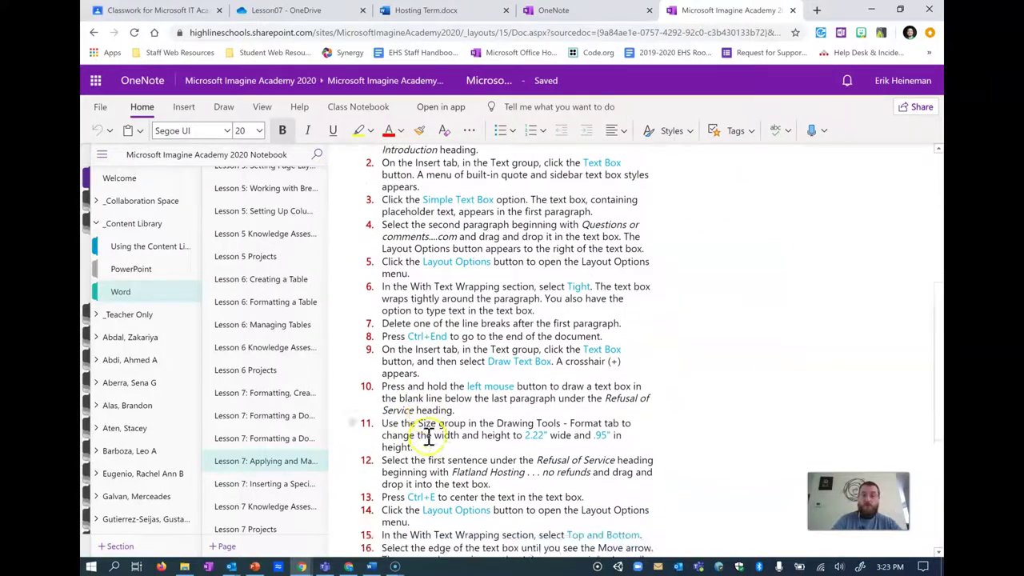
{"action": "scroll", "coordinate": [468, 425], "scroll_direction": "down", "scroll_amount": 8}
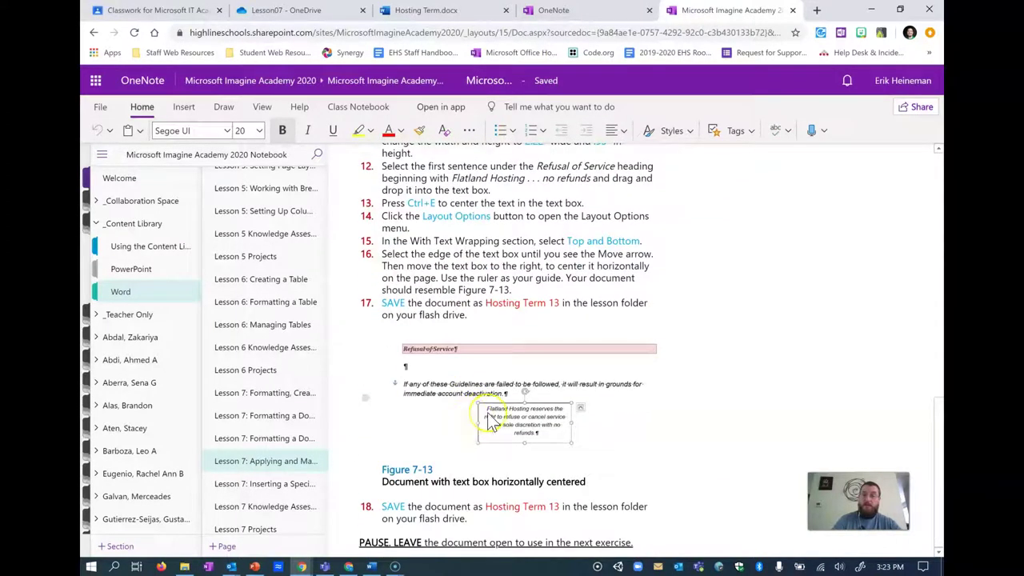
{"action": "scroll", "coordinate": [549, 365], "scroll_direction": "up", "scroll_amount": 1}
{"action": "scroll", "coordinate": [571, 366], "scroll_direction": "down", "scroll_amount": 1}
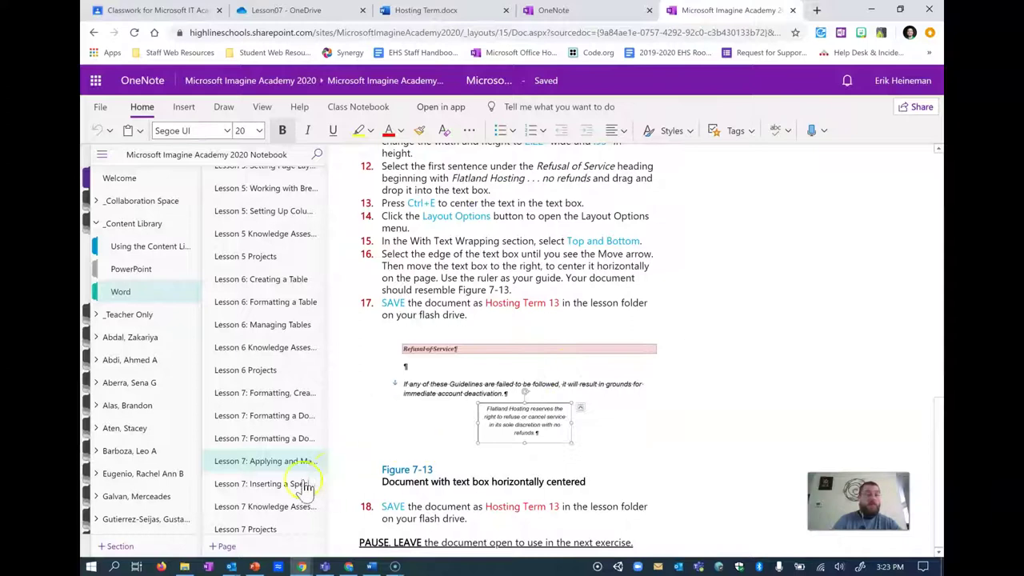
- Read through the 'Lesson 7: Inserting a Special Character' steps, then return to Hosting Term.docx
{"action": "left_click", "coordinate": [269, 486]}
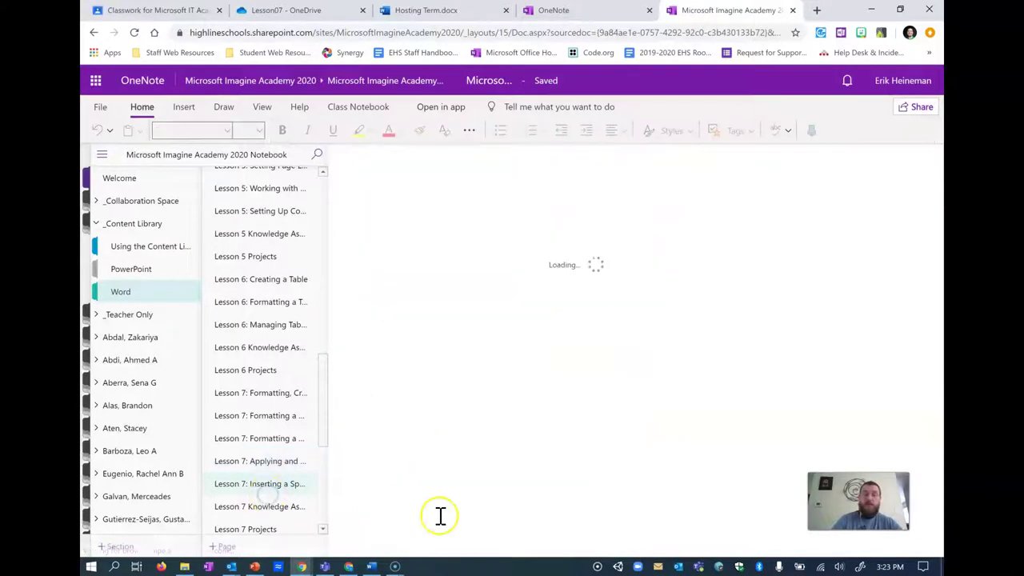
{"action": "scroll", "coordinate": [512, 252], "scroll_direction": "down", "scroll_amount": 3}
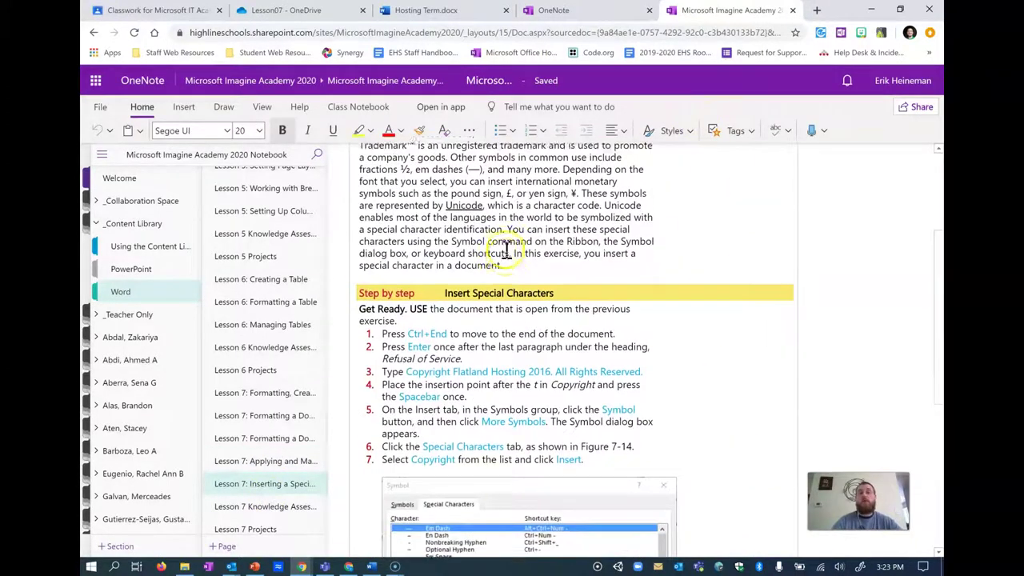
{"action": "scroll", "coordinate": [522, 244], "scroll_direction": "up", "scroll_amount": 2}
{"action": "scroll", "coordinate": [524, 236], "scroll_direction": "down", "scroll_amount": 5}
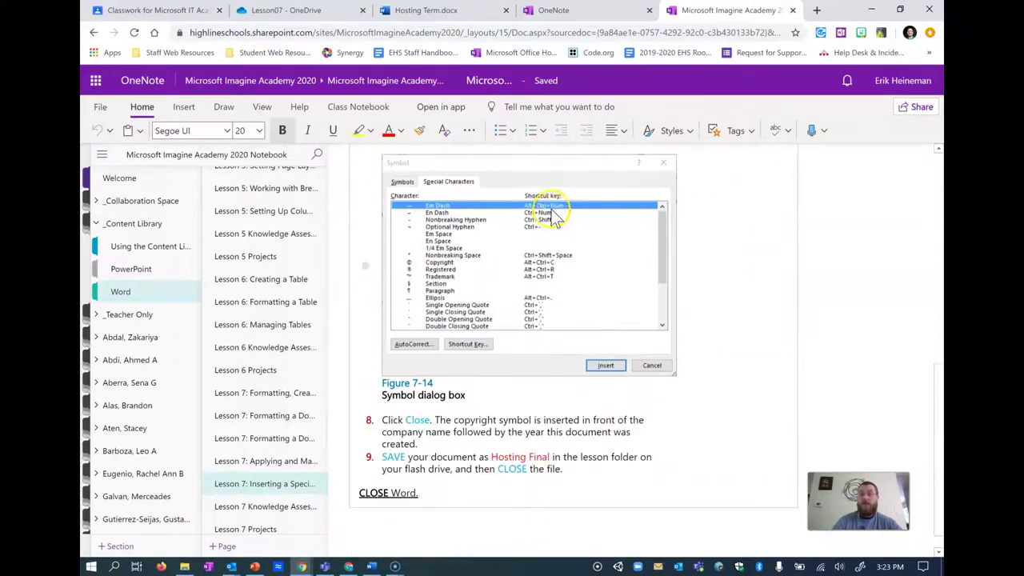
{"action": "scroll", "coordinate": [552, 192], "scroll_direction": "up", "scroll_amount": 2}
{"action": "scroll", "coordinate": [552, 192], "scroll_direction": "up", "scroll_amount": 2}
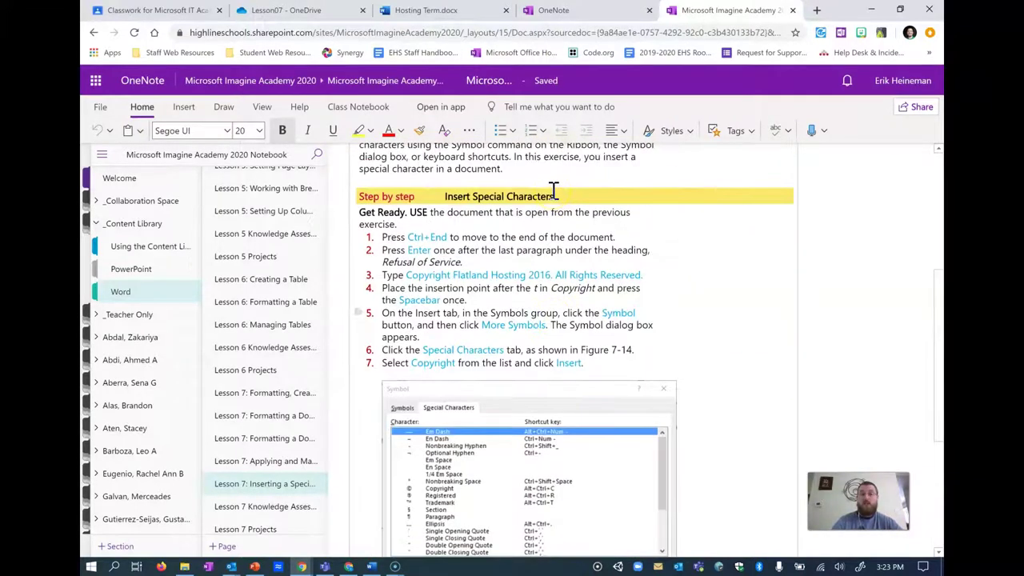
{"action": "scroll", "coordinate": [564, 202], "scroll_direction": "down", "scroll_amount": 1}
{"action": "scroll", "coordinate": [556, 179], "scroll_direction": "up", "scroll_amount": 1}
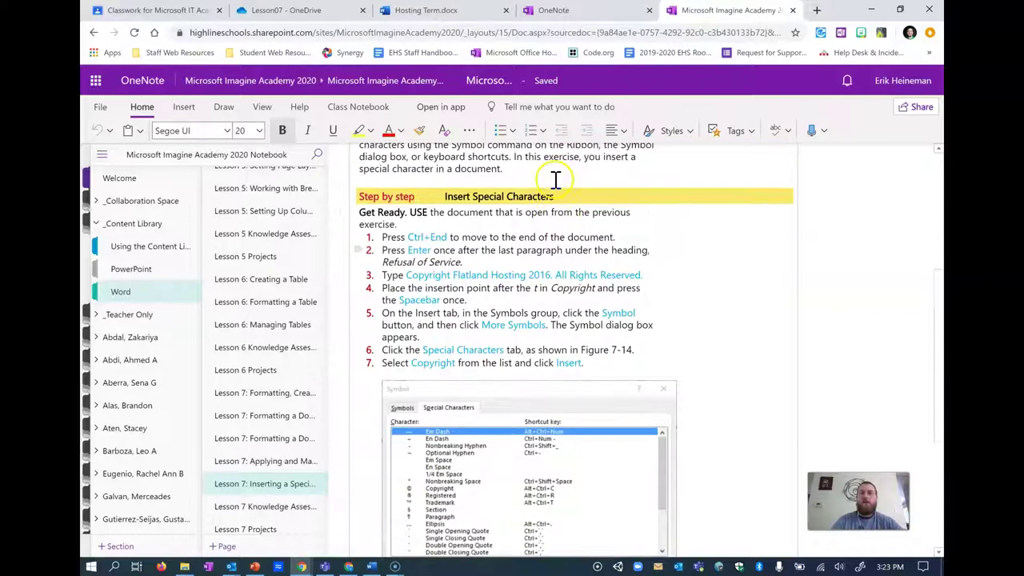
{"action": "left_click", "coordinate": [436, 12]}
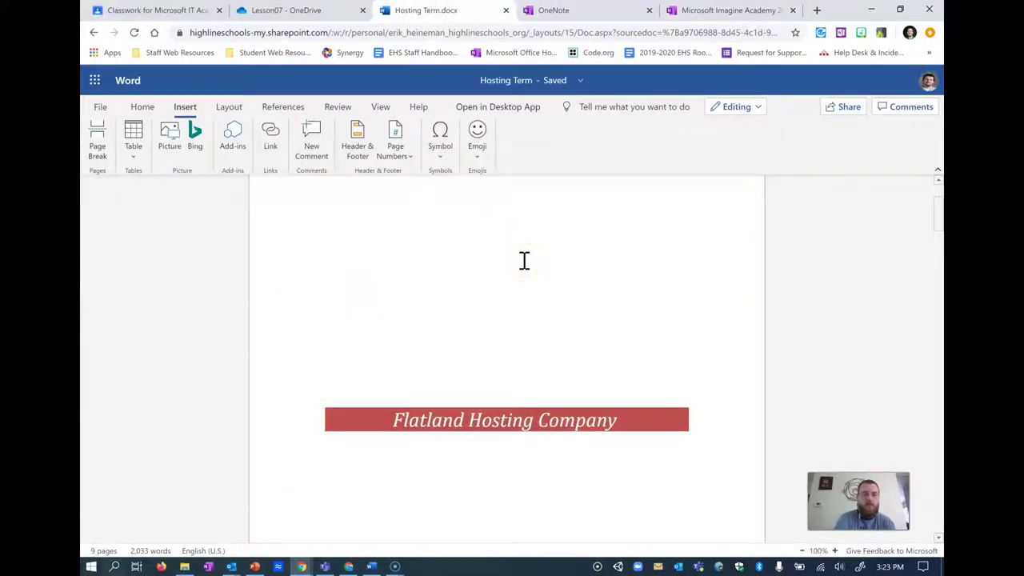
- Bring the Hosting Term document window back to the front
{"action": "key", "text": "super"}
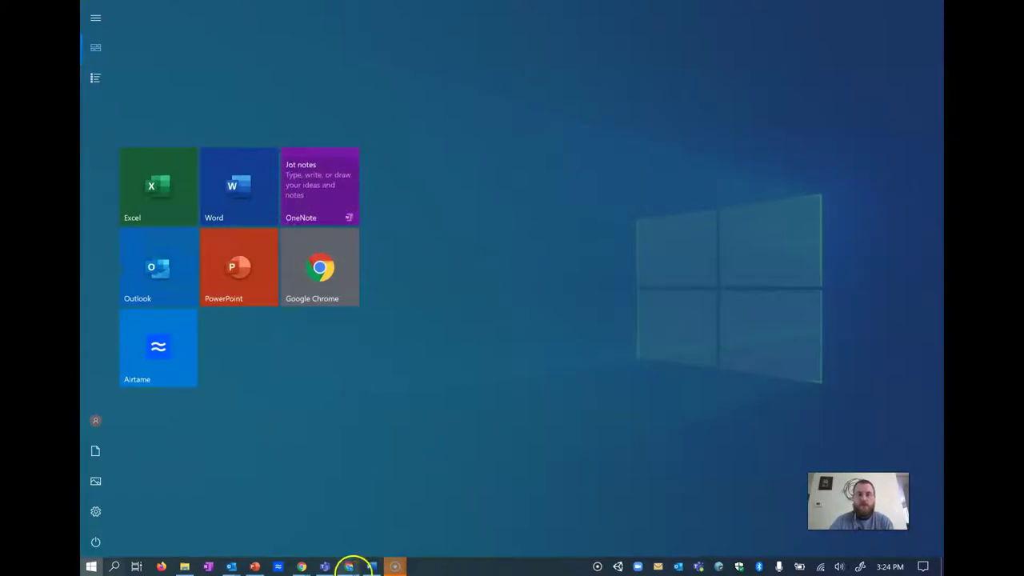
{"action": "mouse_move", "coordinate": [300, 567]}
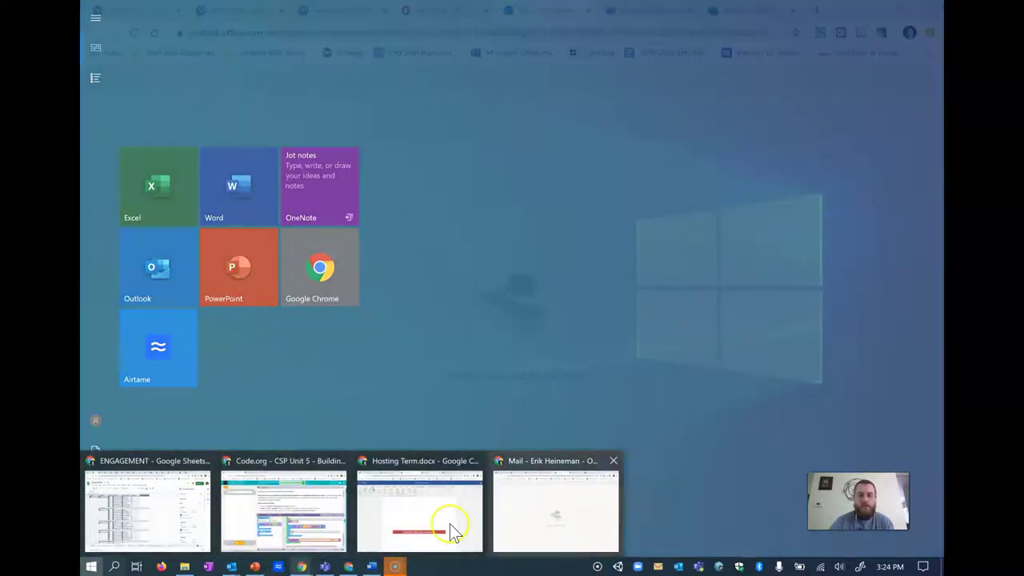
{"action": "left_click", "coordinate": [448, 520]}
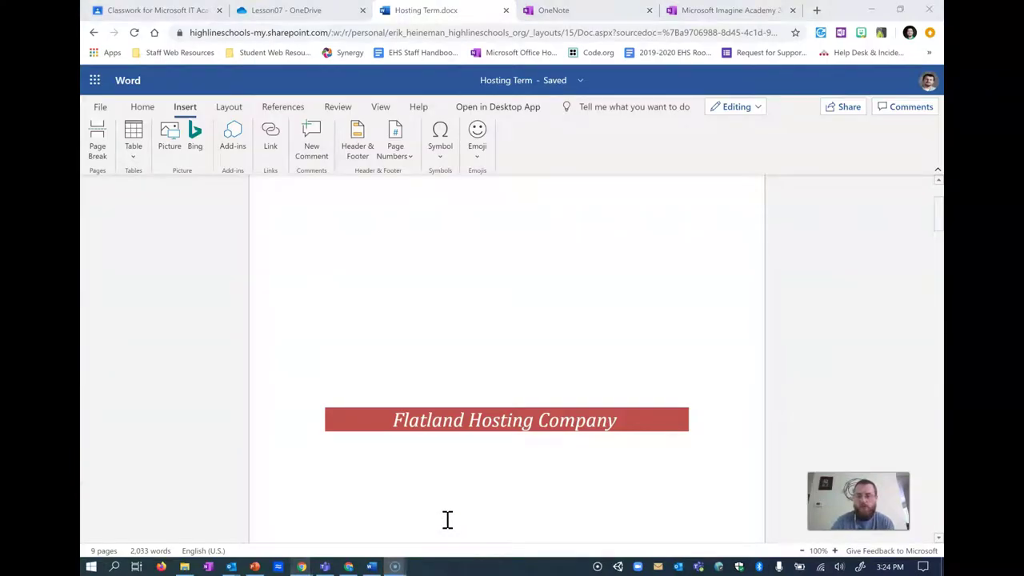
- Add 'Copyright Flatland Hosting 2020. All Rights Reserved.' as a new last paragraph
{"action": "scroll", "coordinate": [464, 439], "scroll_direction": "down", "scroll_amount": 1}
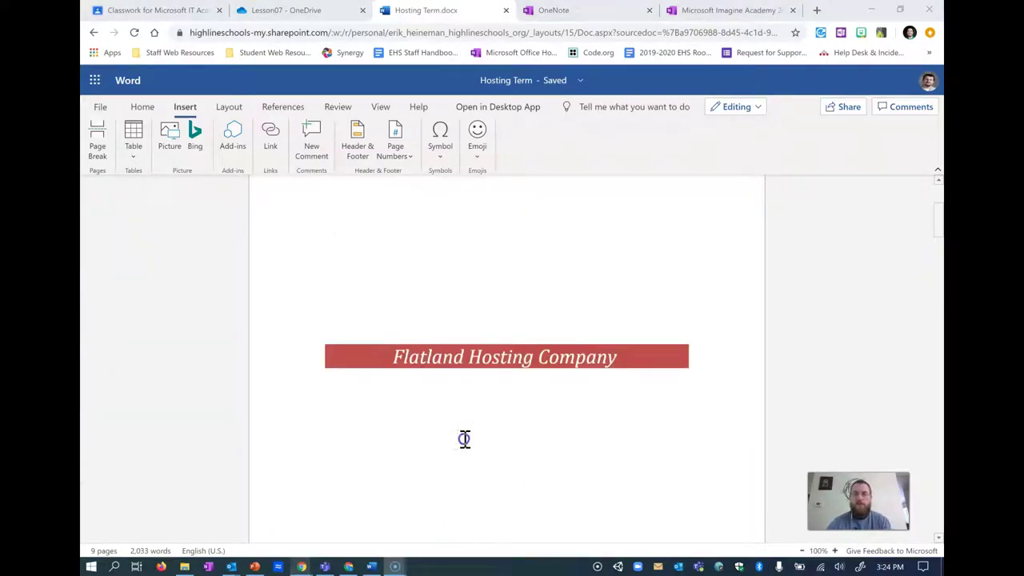
{"action": "left_click", "coordinate": [465, 438]}
{"action": "key", "text": "ctrl+End"}
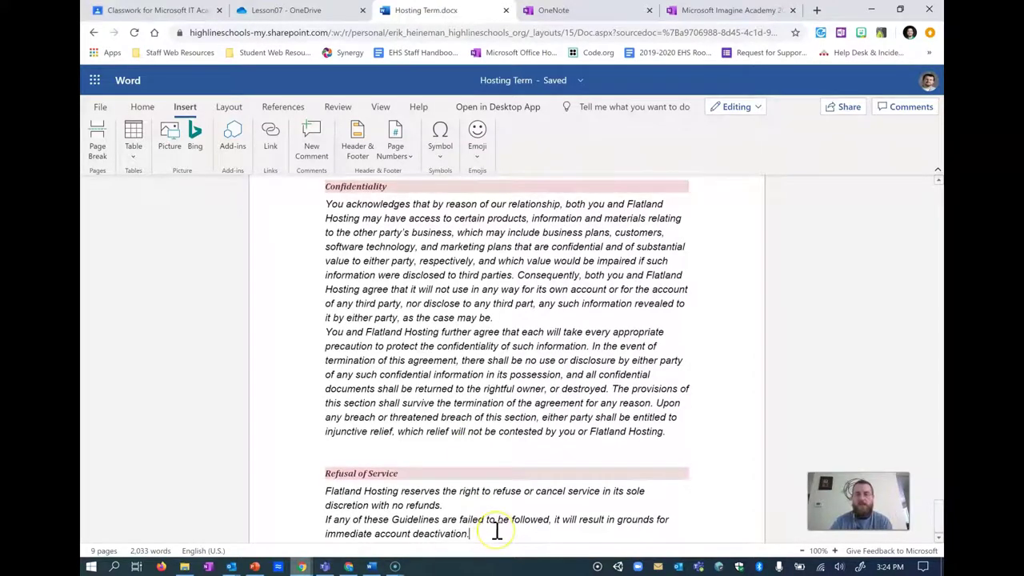
{"action": "key", "text": "Return"}
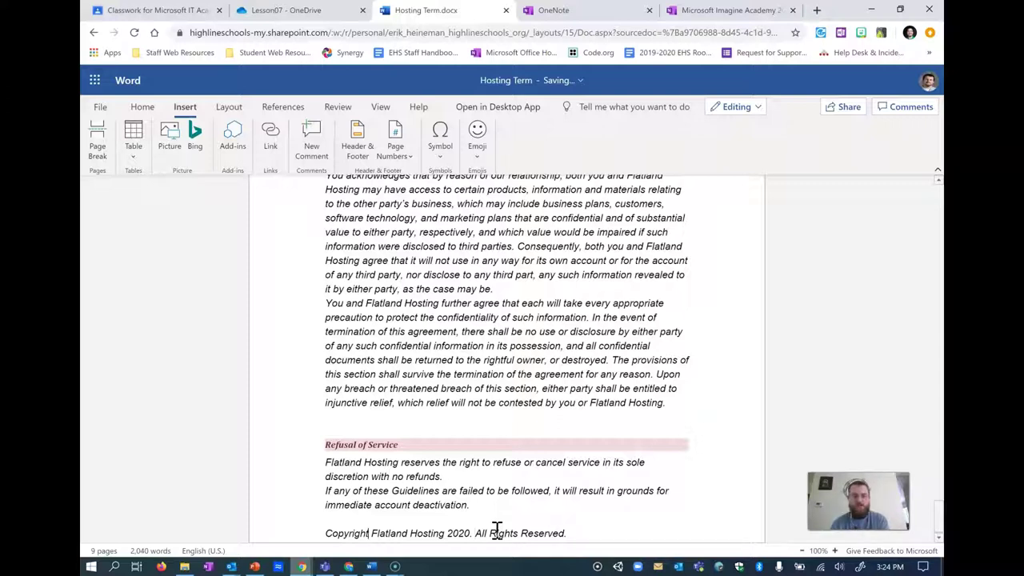
{"action": "left_click", "coordinate": [373, 534]}
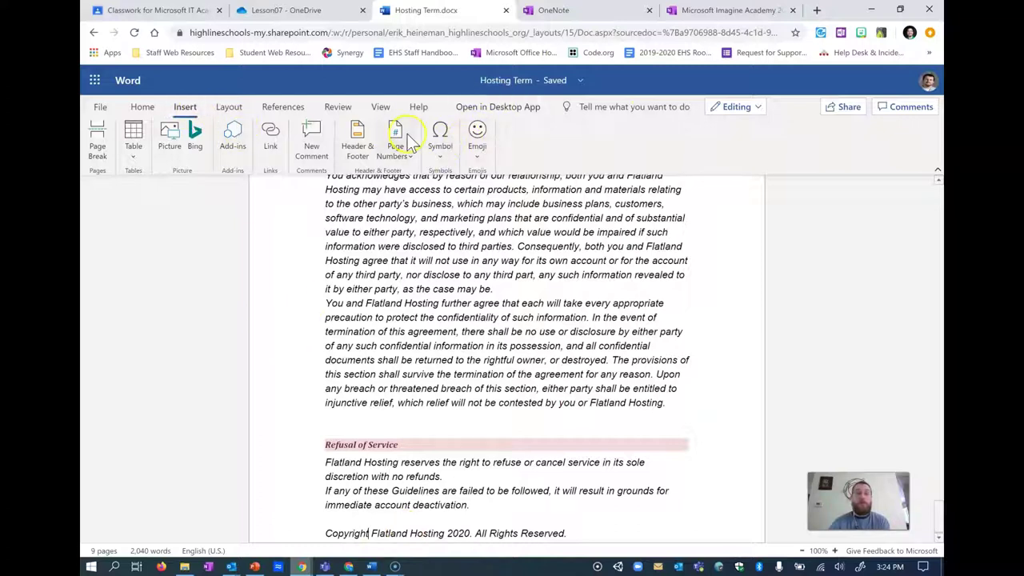
- Insert the Copyright Sign © from More Symbols right after 'Copyright'
{"action": "left_click", "coordinate": [453, 152]}
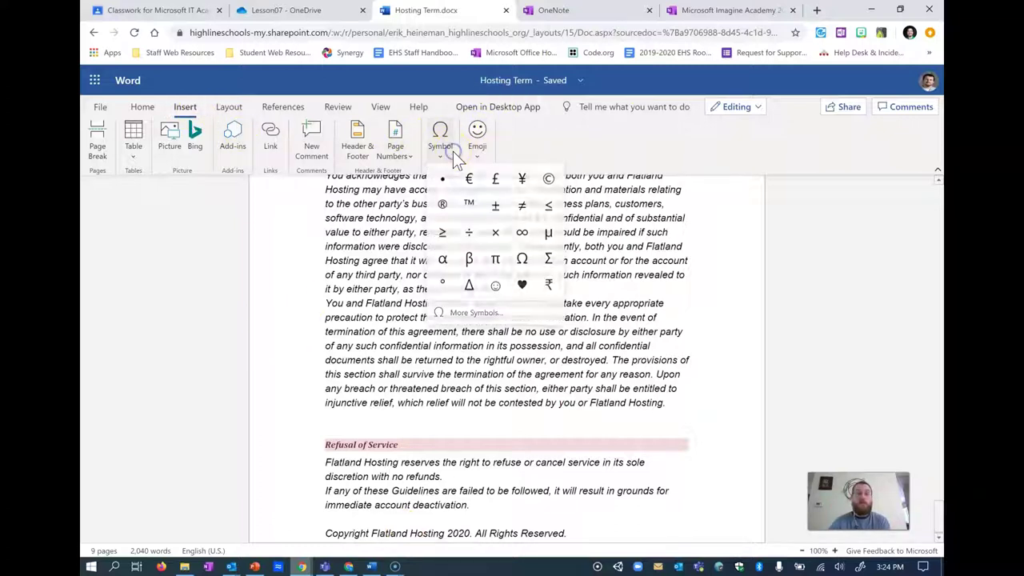
{"action": "left_click", "coordinate": [476, 312]}
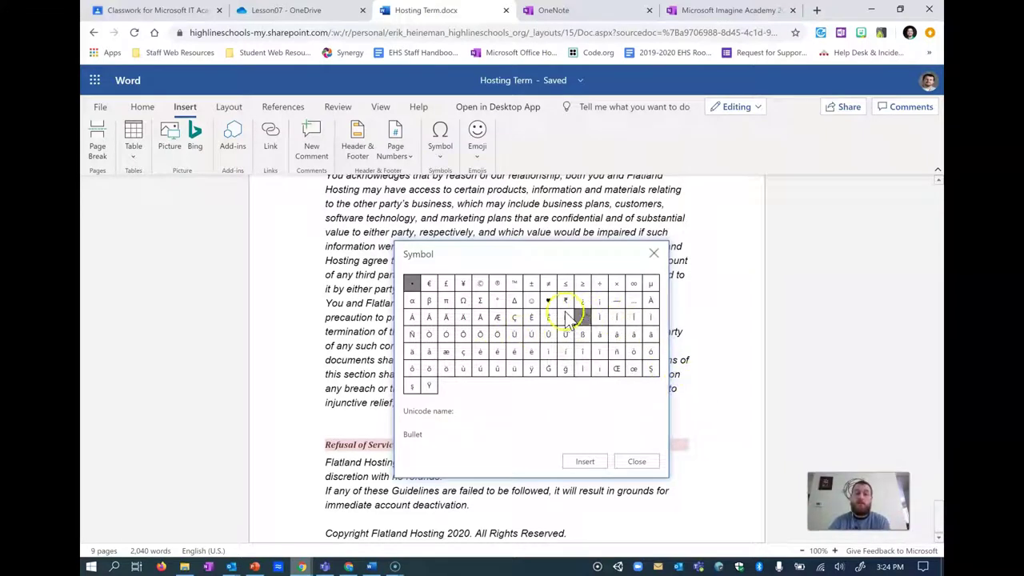
{"action": "left_click", "coordinate": [479, 286]}
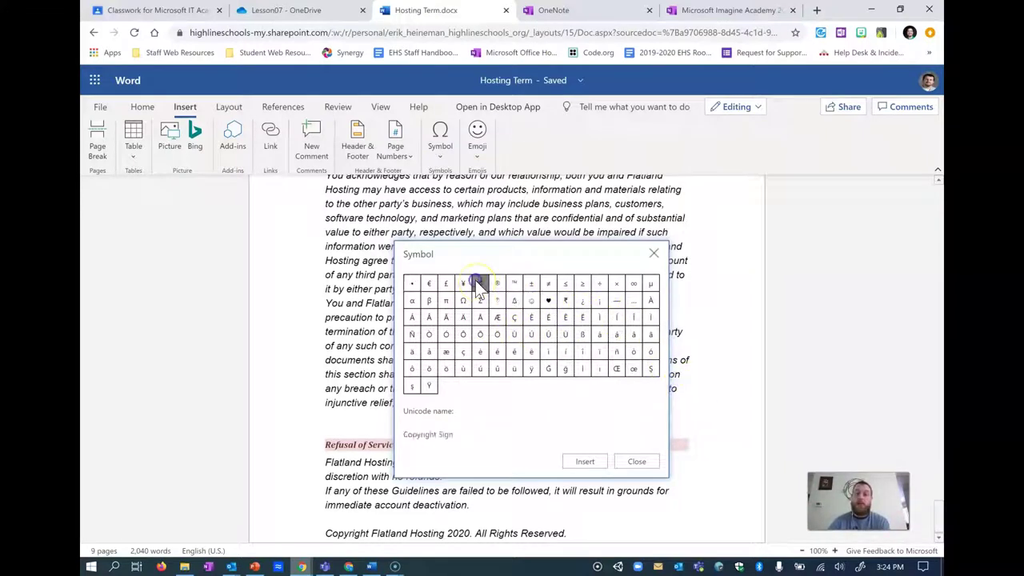
{"action": "left_click", "coordinate": [582, 462]}
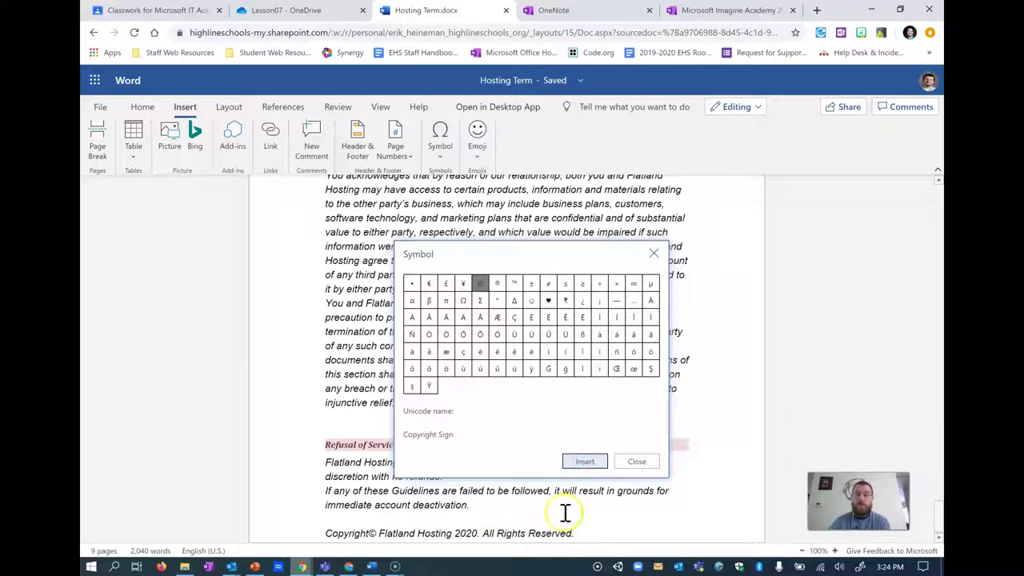
{"action": "left_click", "coordinate": [641, 461]}
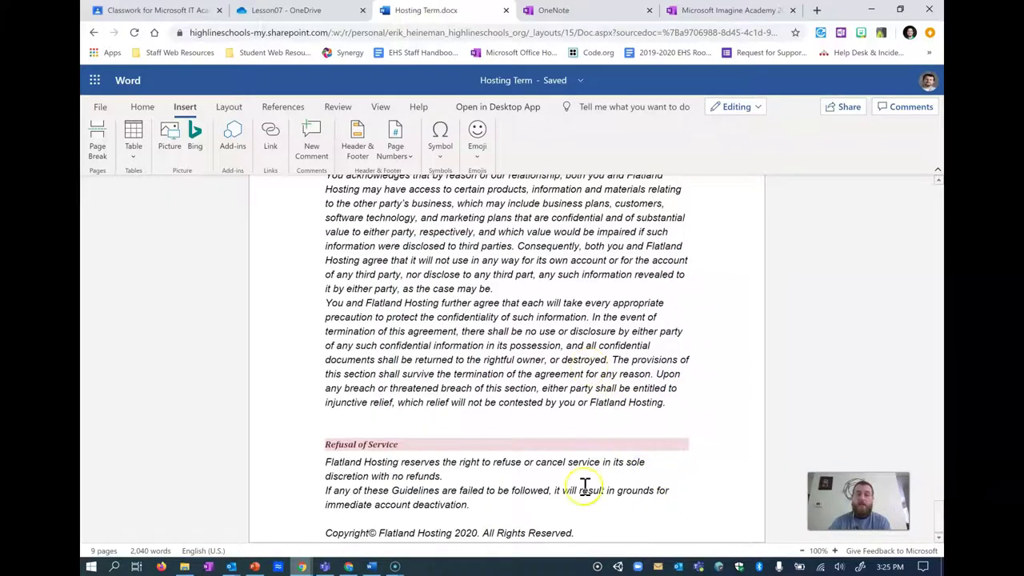
{"action": "left_click", "coordinate": [601, 531]}
{"action": "key", "text": "Return"}
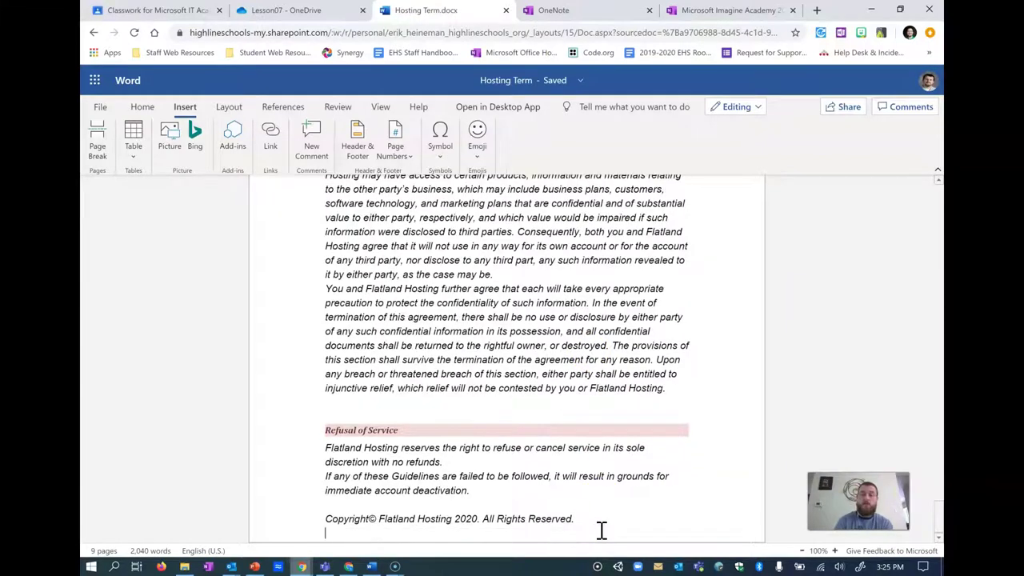
{"action": "key", "text": "Return"}
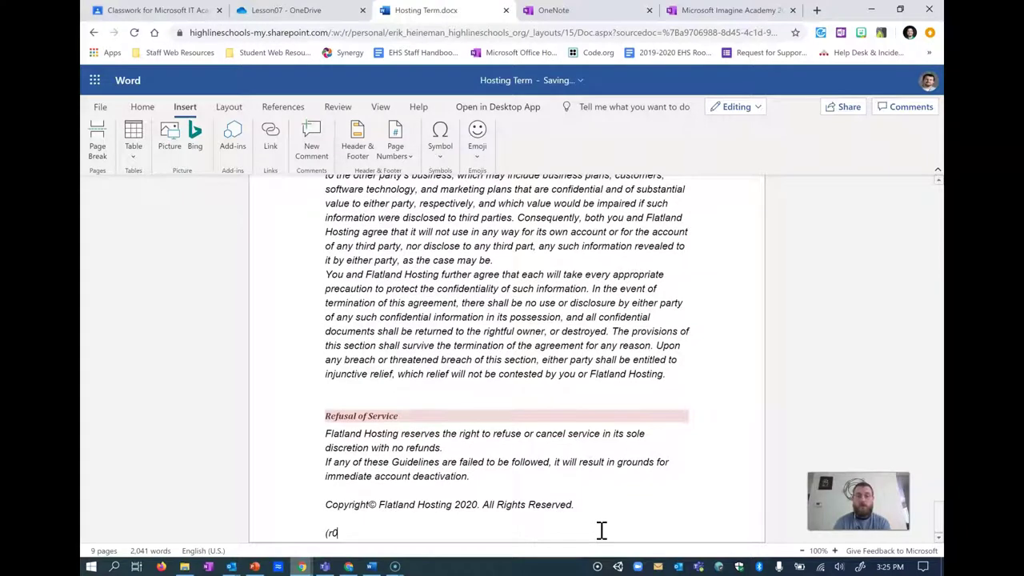
{"action": "type", "text": ")"}
{"action": "key", "text": "BackSpace"}
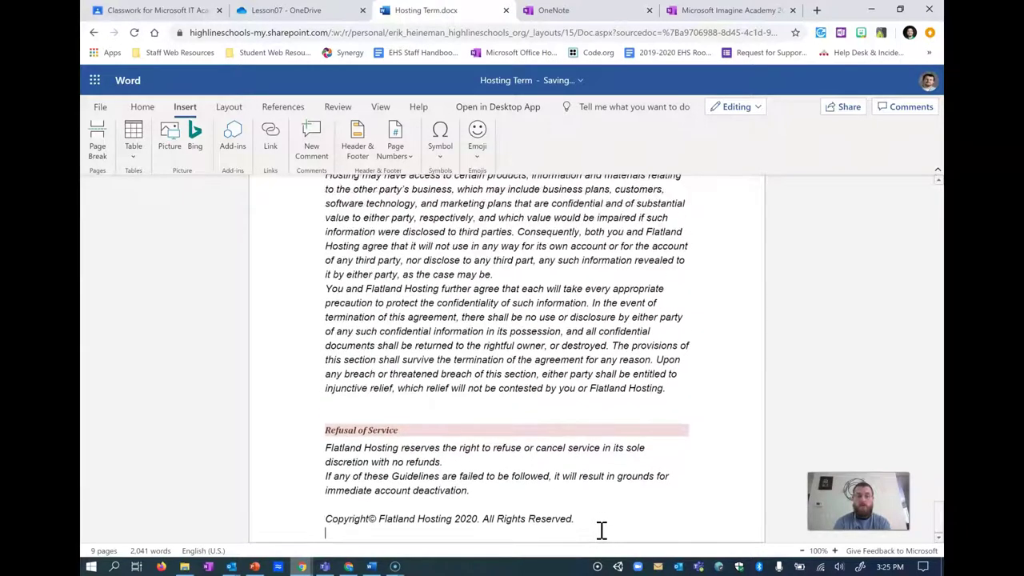
{"action": "key", "text": "Return"}
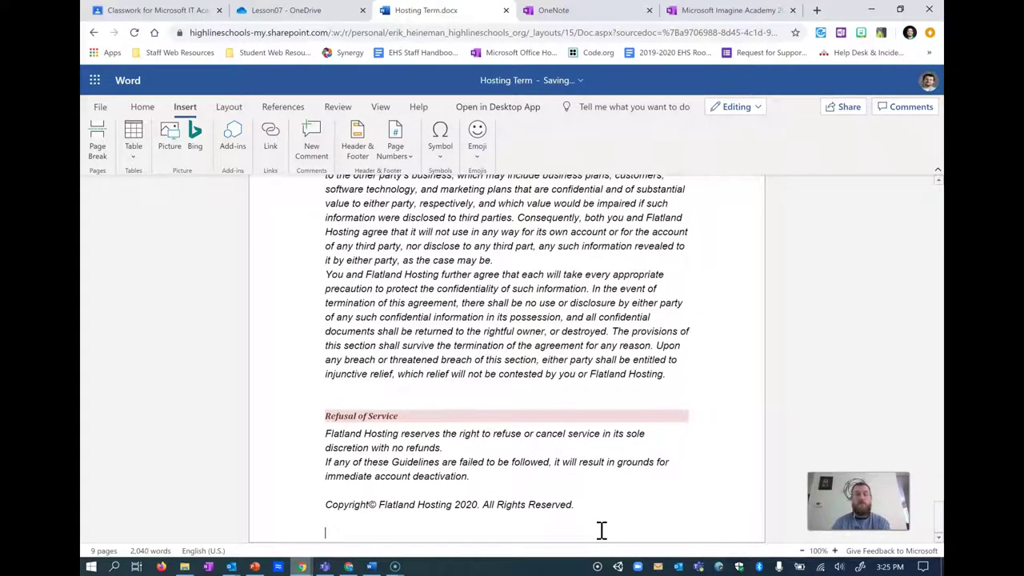
{"action": "key", "text": "BackSpace"}
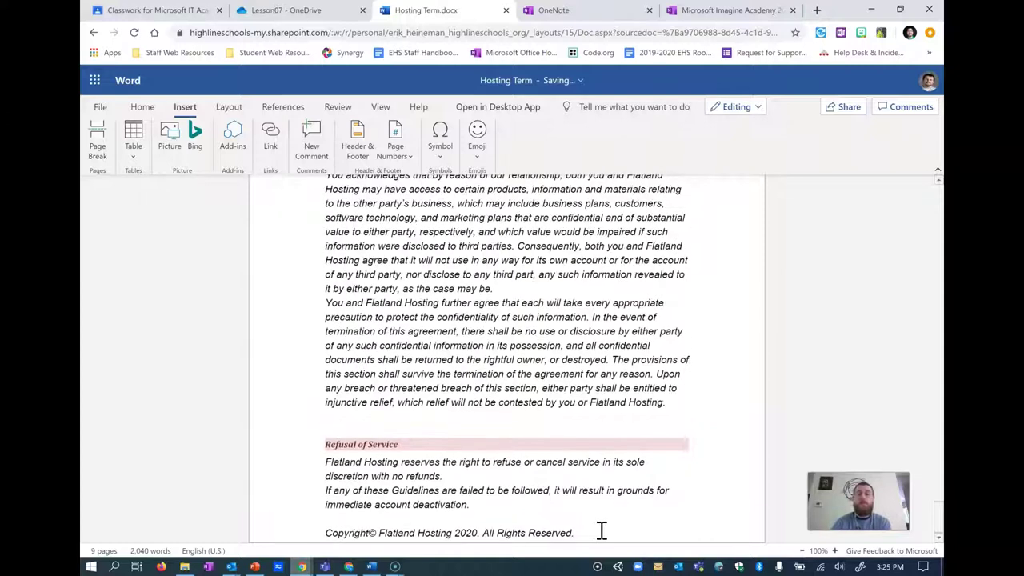
{"action": "left_click", "coordinate": [524, 353]}
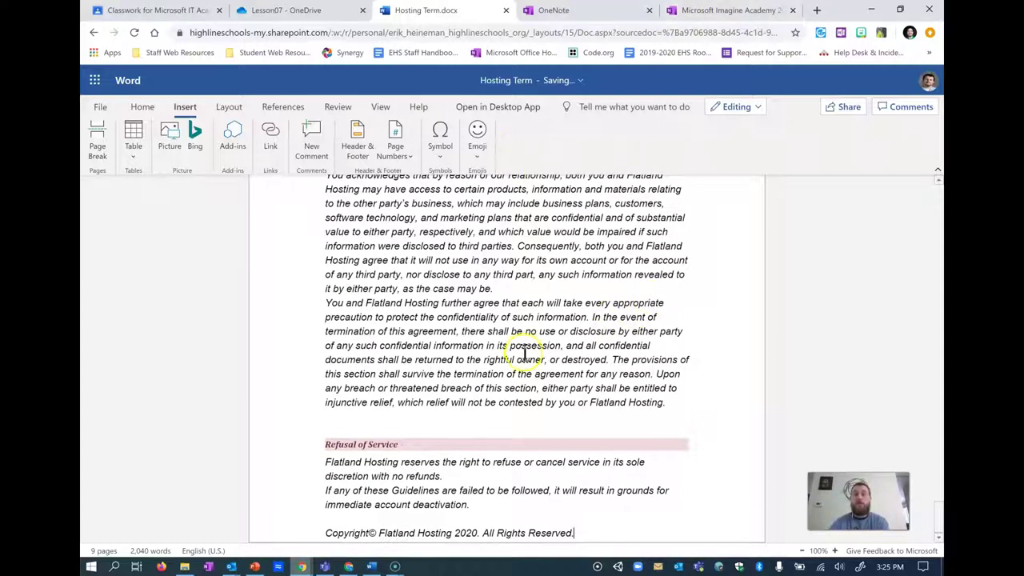
{"action": "key", "text": "Return"}
{"action": "key", "text": "Return"}
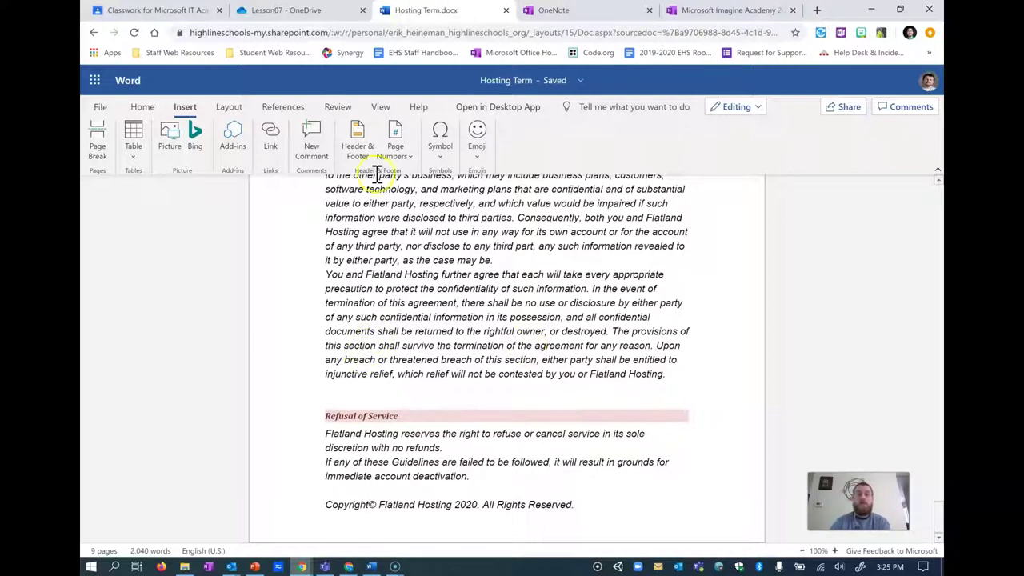
{"action": "left_click", "coordinate": [440, 155]}
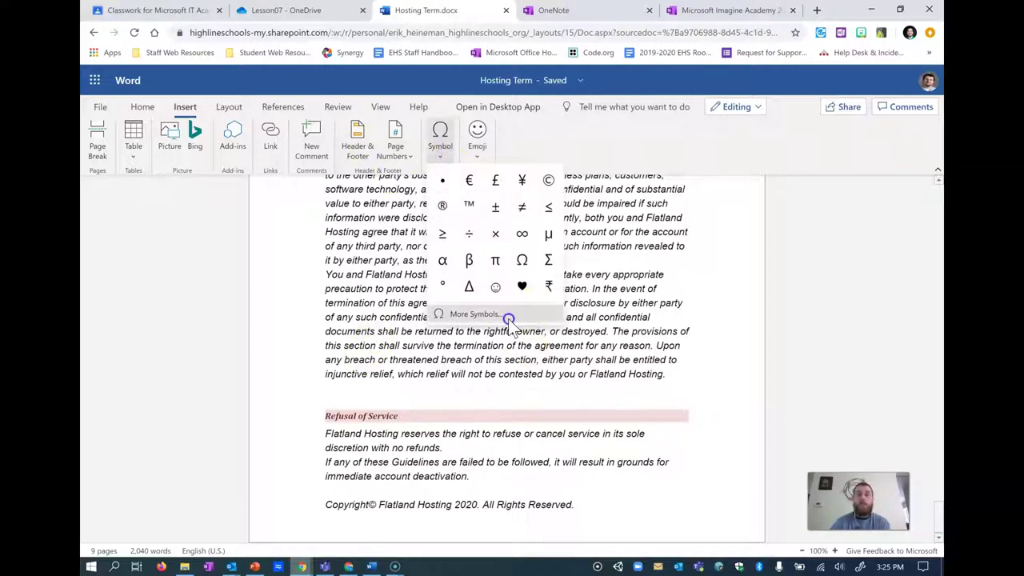
{"action": "left_click", "coordinate": [468, 314]}
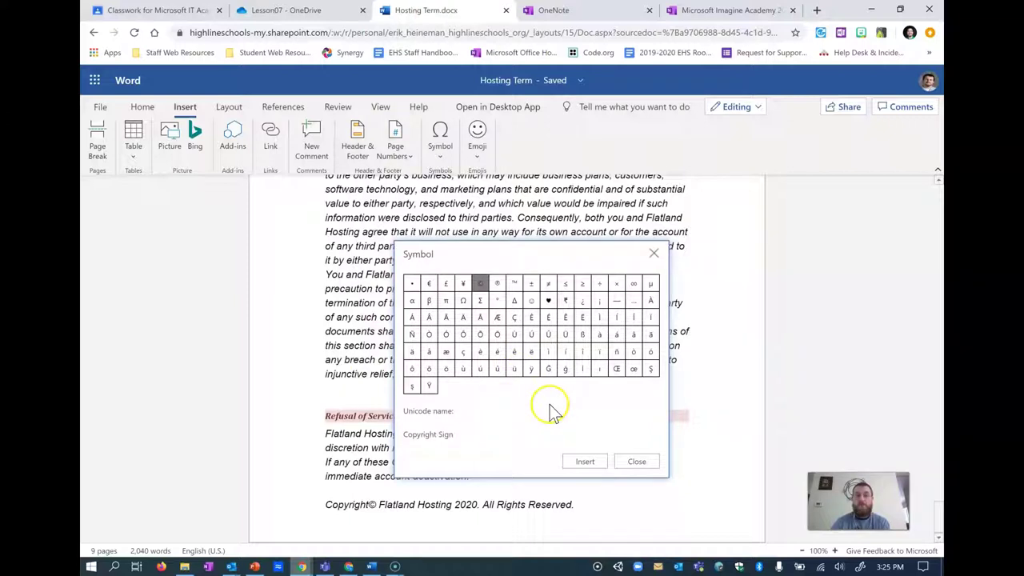
{"action": "left_click", "coordinate": [654, 255]}
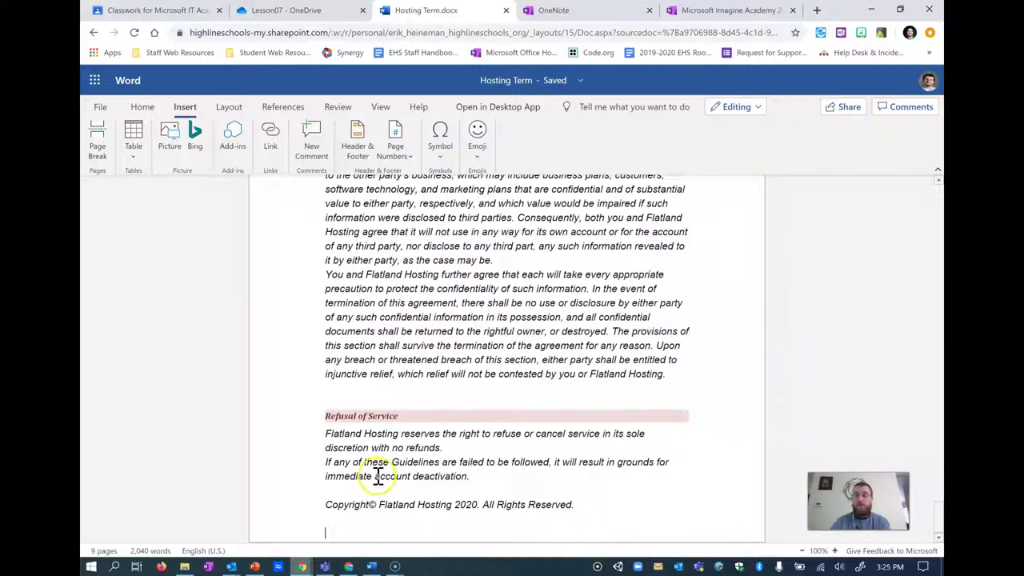
{"action": "scroll", "coordinate": [377, 475], "scroll_direction": "up", "scroll_amount": 1}
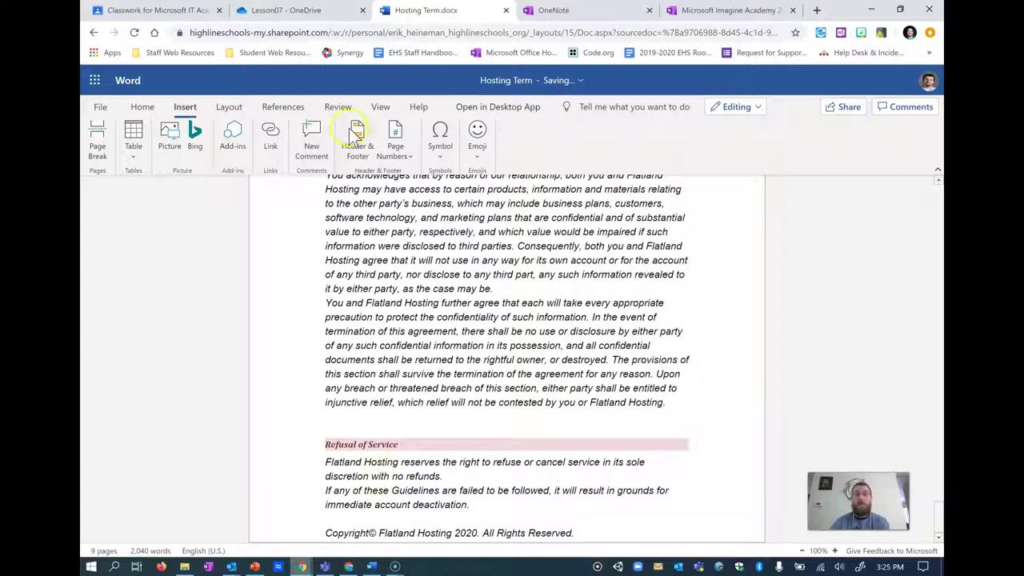
- Back in OneNote, look over the lesson and open the Lesson 7 Knowledge Assessment page
{"action": "left_click", "coordinate": [684, 10]}
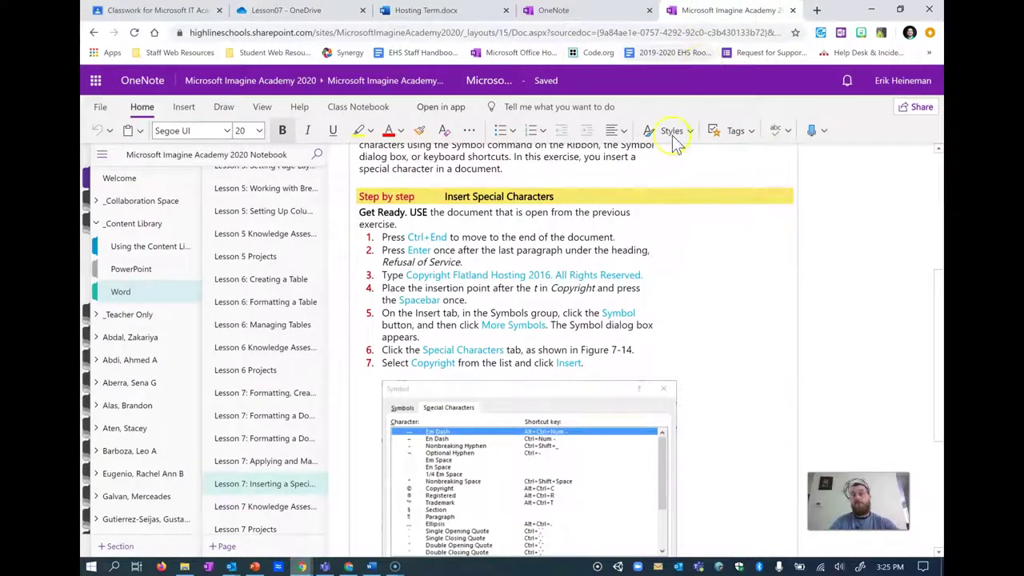
{"action": "scroll", "coordinate": [412, 344], "scroll_direction": "down", "scroll_amount": 3}
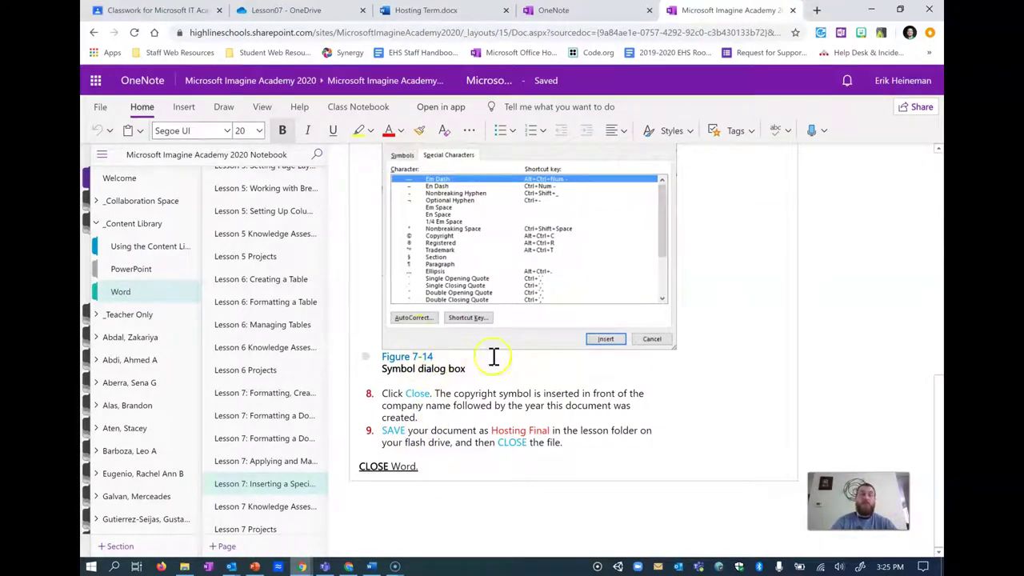
{"action": "left_click", "coordinate": [375, 394]}
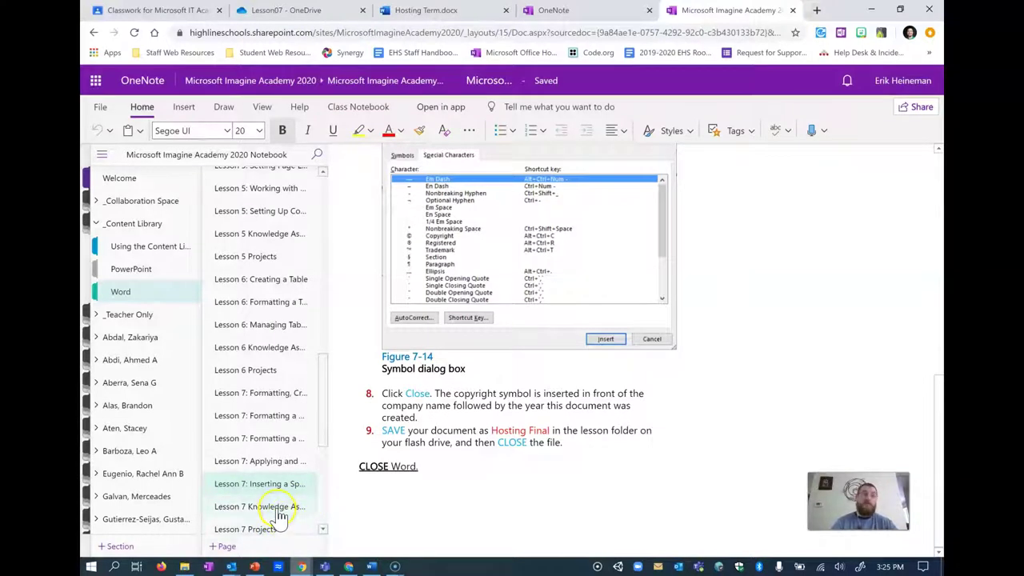
{"action": "left_click", "coordinate": [256, 462]}
{"action": "scroll", "coordinate": [256, 468], "scroll_direction": "up", "scroll_amount": 3}
{"action": "scroll", "coordinate": [256, 464], "scroll_direction": "down", "scroll_amount": 5}
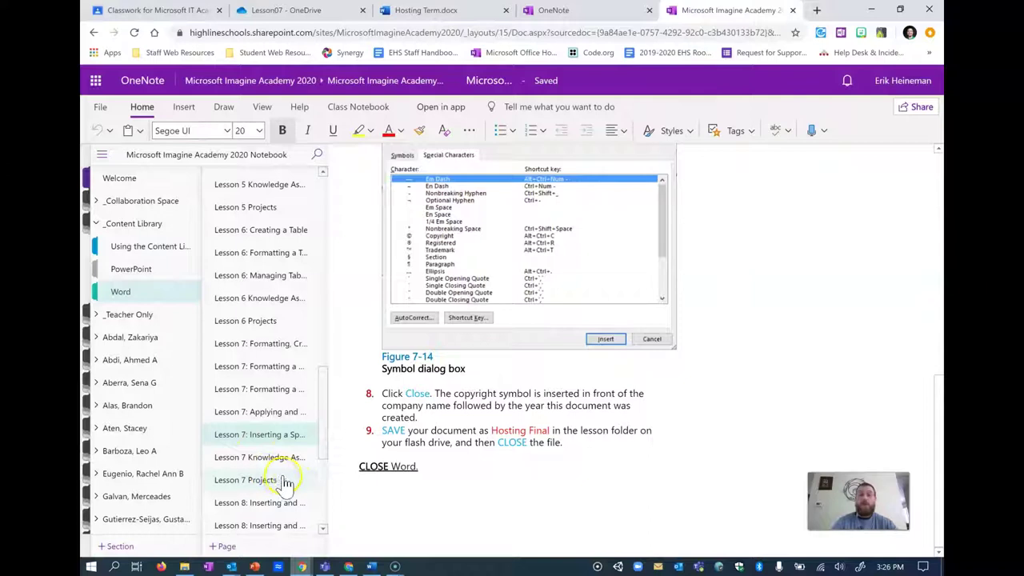
{"action": "left_click", "coordinate": [278, 457]}
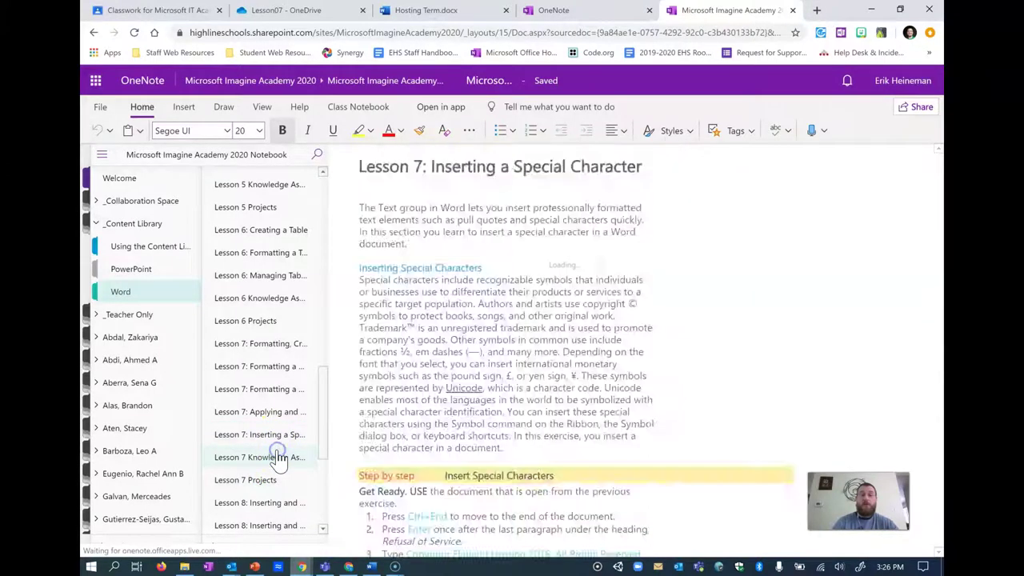